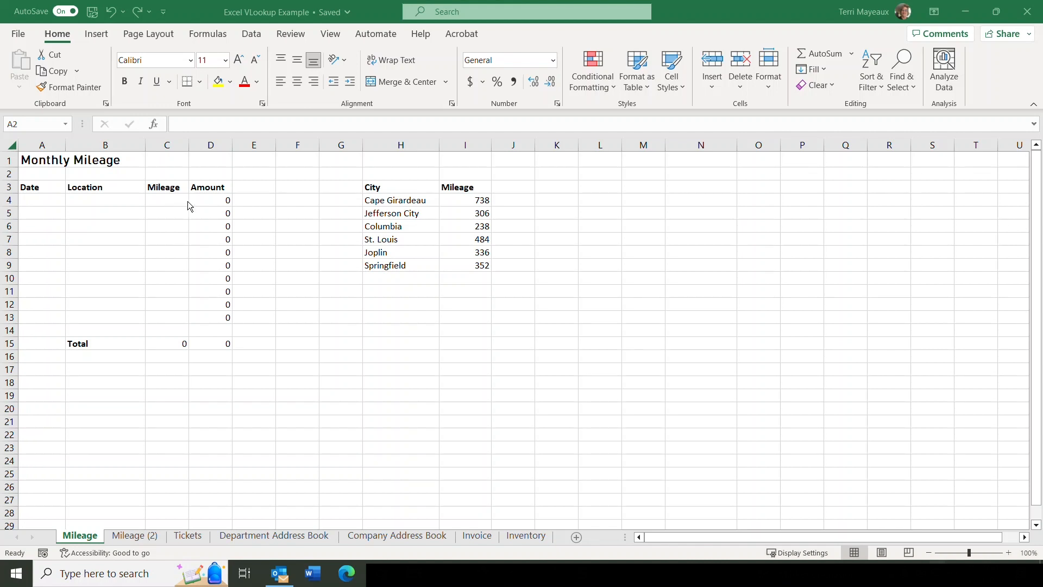
Start a VLOOKUP function in cell C4 and set its lookup value to B4.
left_click(211, 201)
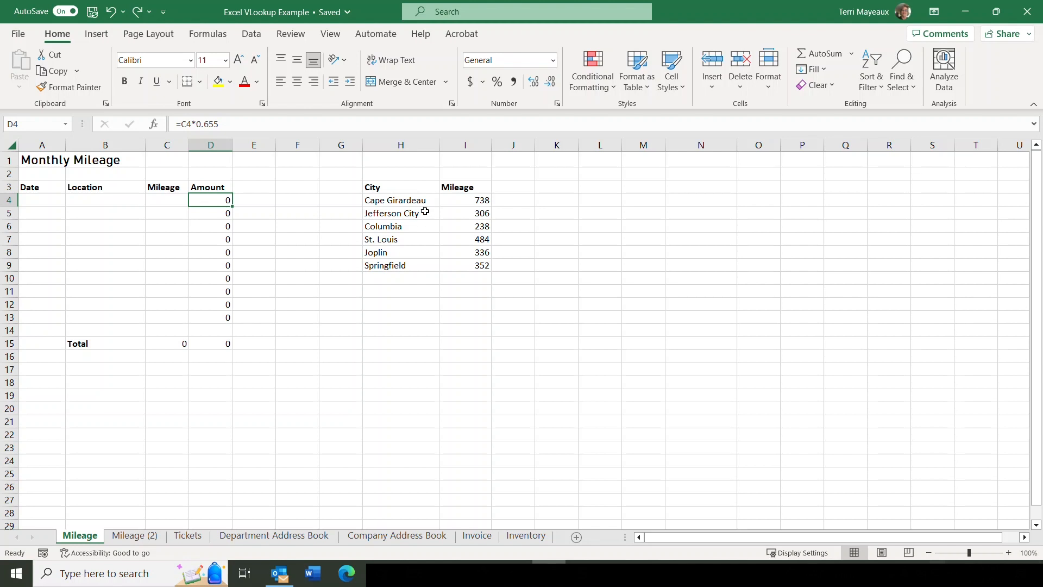
left_click(165, 201)
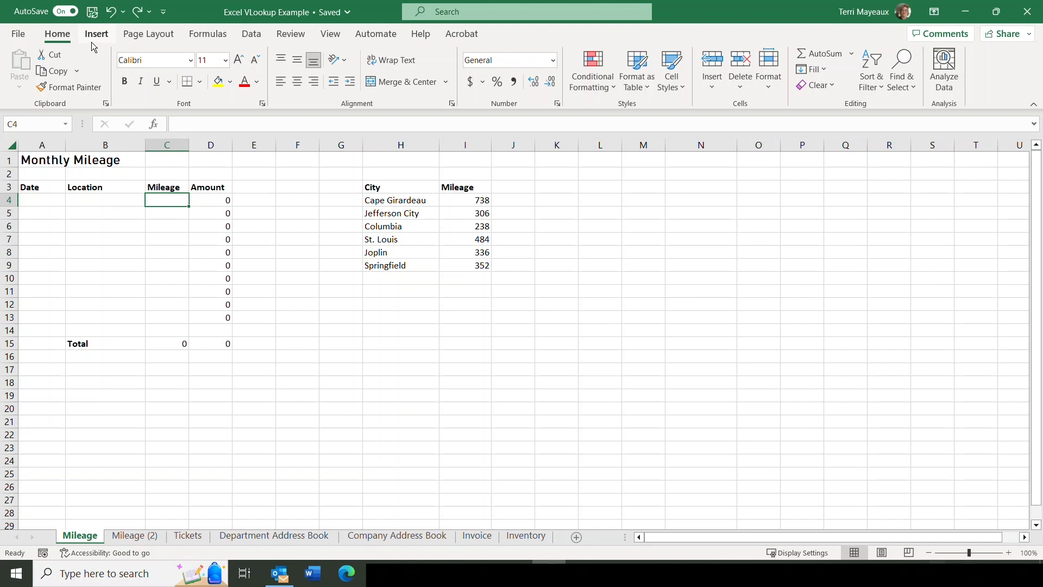
left_click(221, 39)
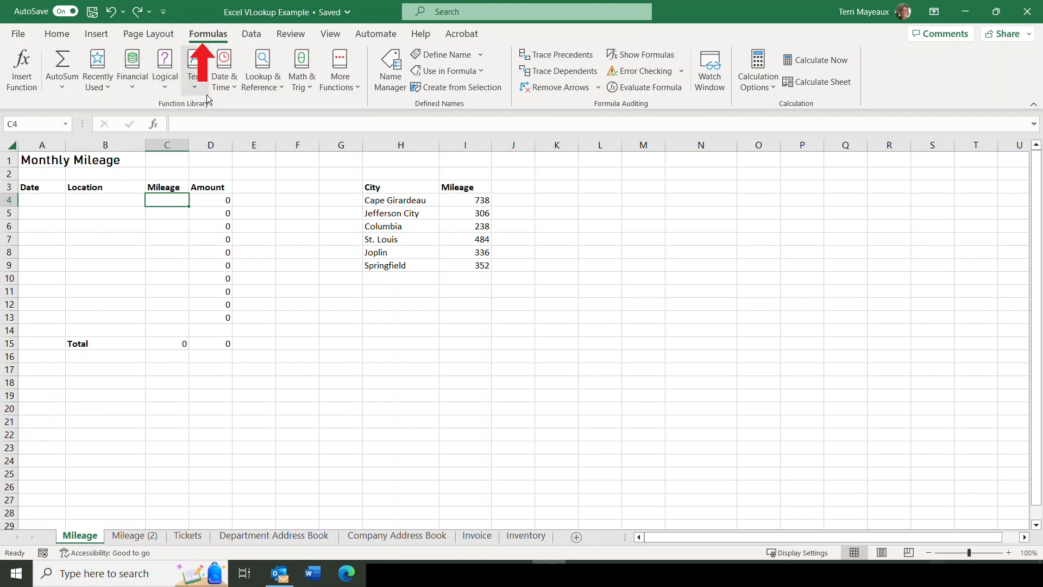
left_click(283, 91)
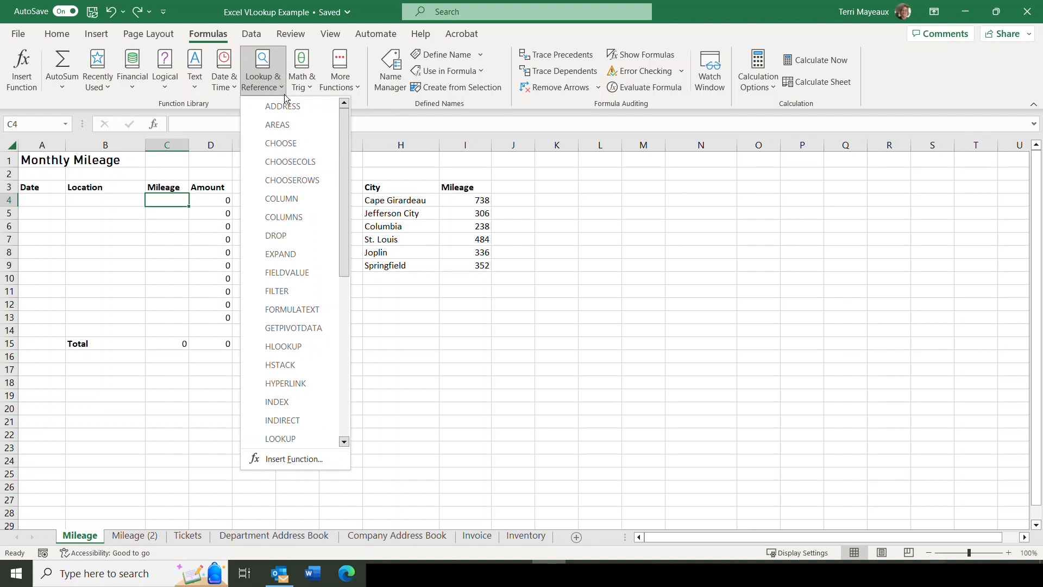
left_click_drag(344, 145, 338, 317)
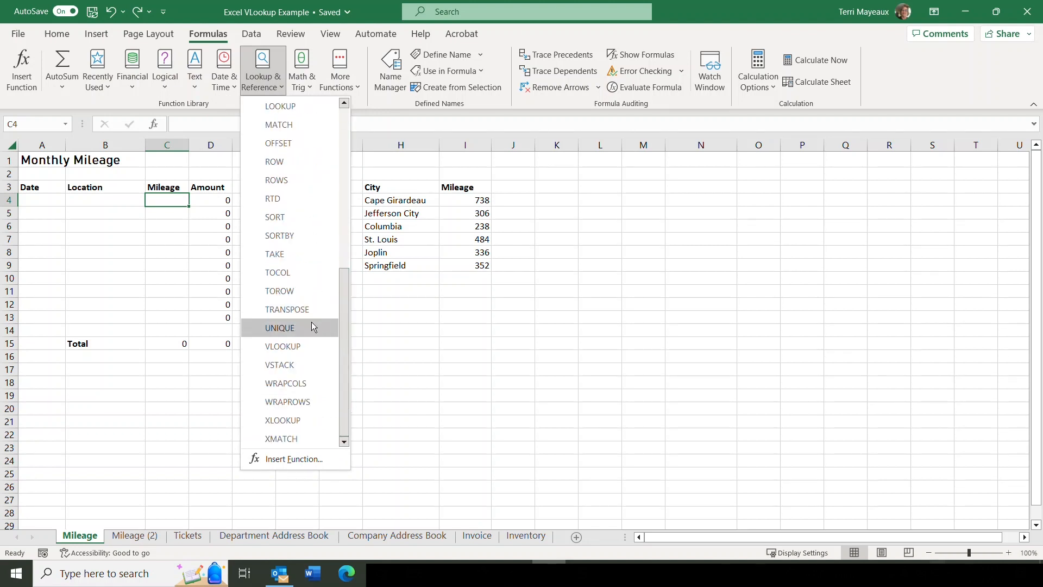
left_click(297, 348)
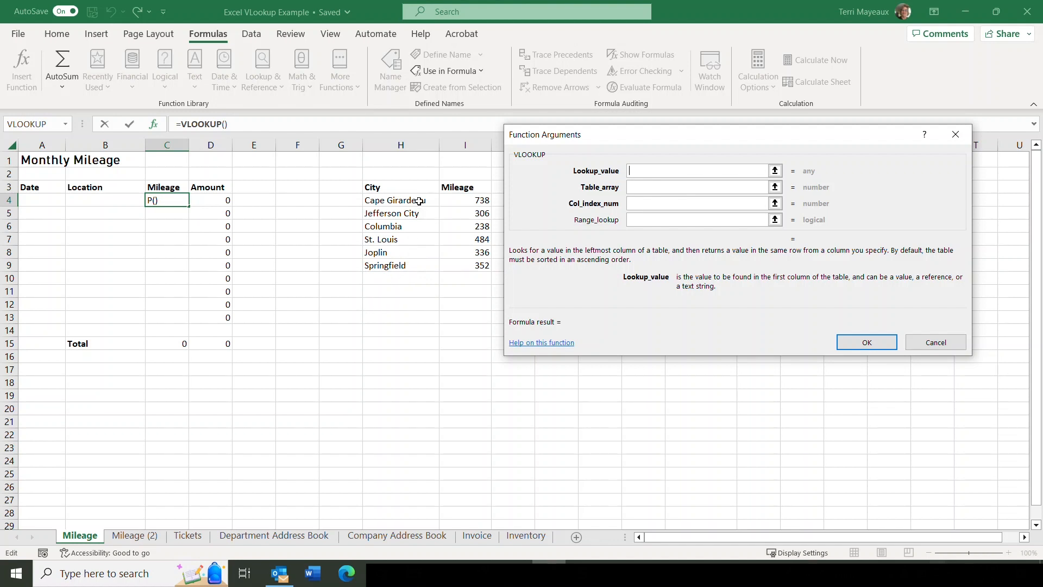
left_click(105, 200)
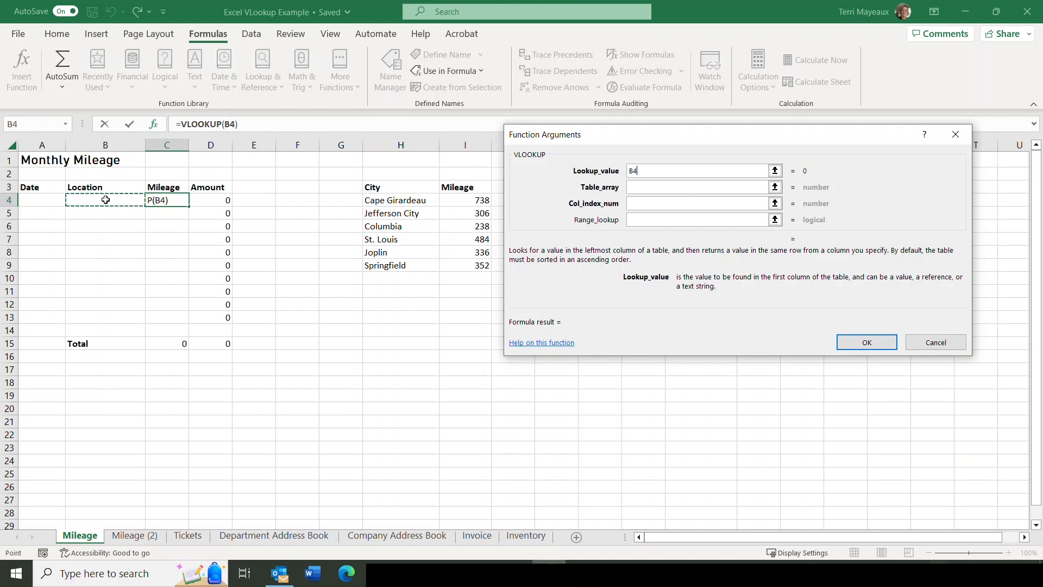
Set the VLOOKUP table array to H3:I9 and the column index number to 2, and insert the formula.
left_click(635, 188)
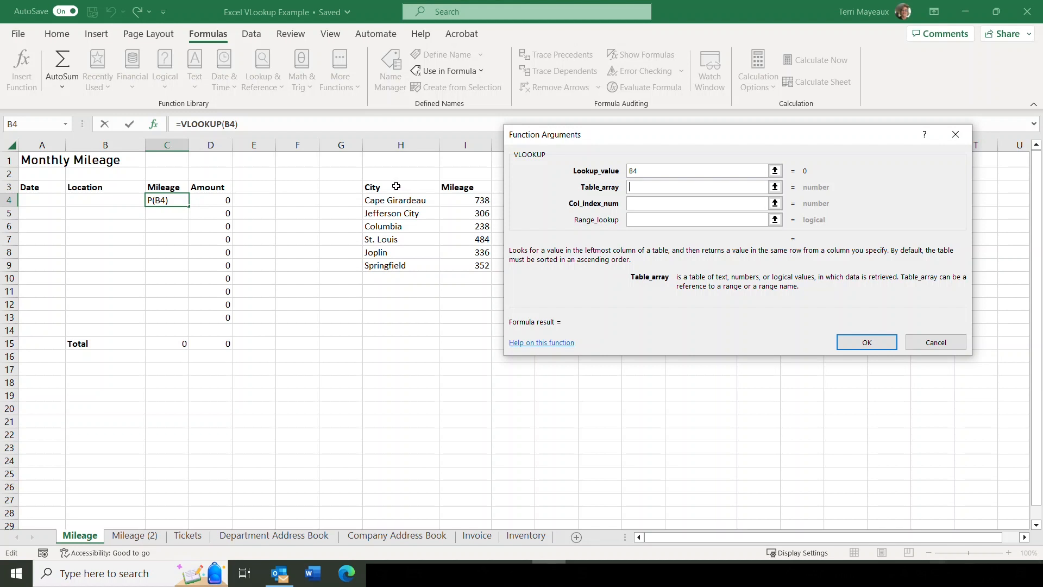
left_click_drag(396, 186, 451, 222)
left_click_drag(453, 256, 454, 262)
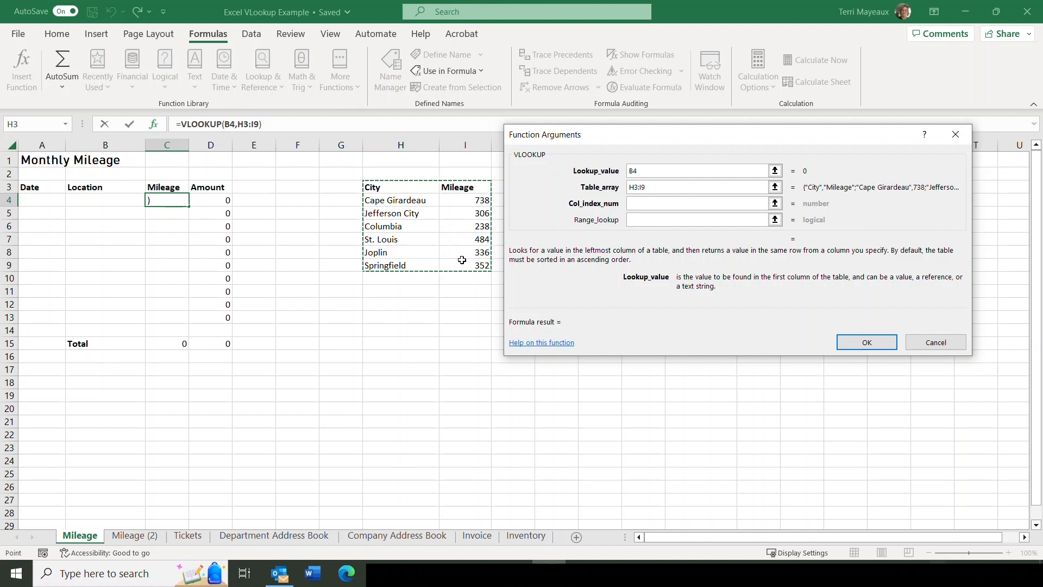
left_click(676, 202)
left_click(636, 204)
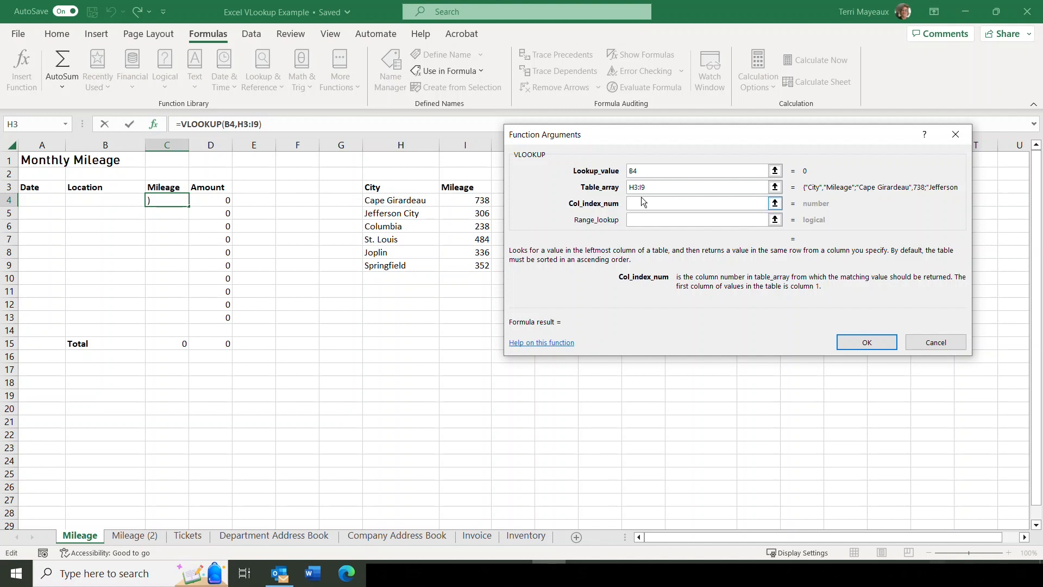
type("2")
left_click(867, 343)
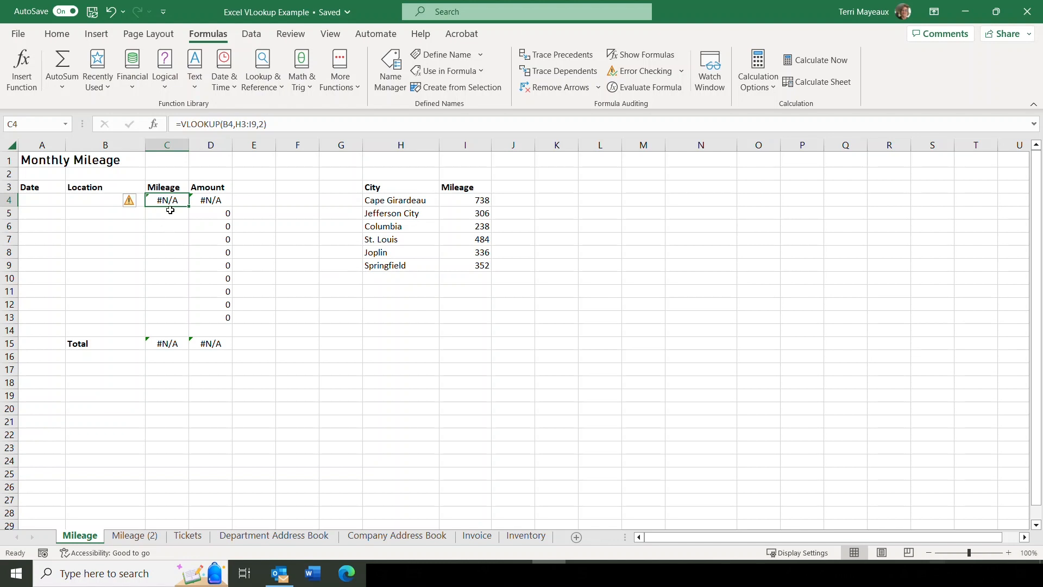
Enter St. Louis as the location in cell B4.
left_click(93, 200)
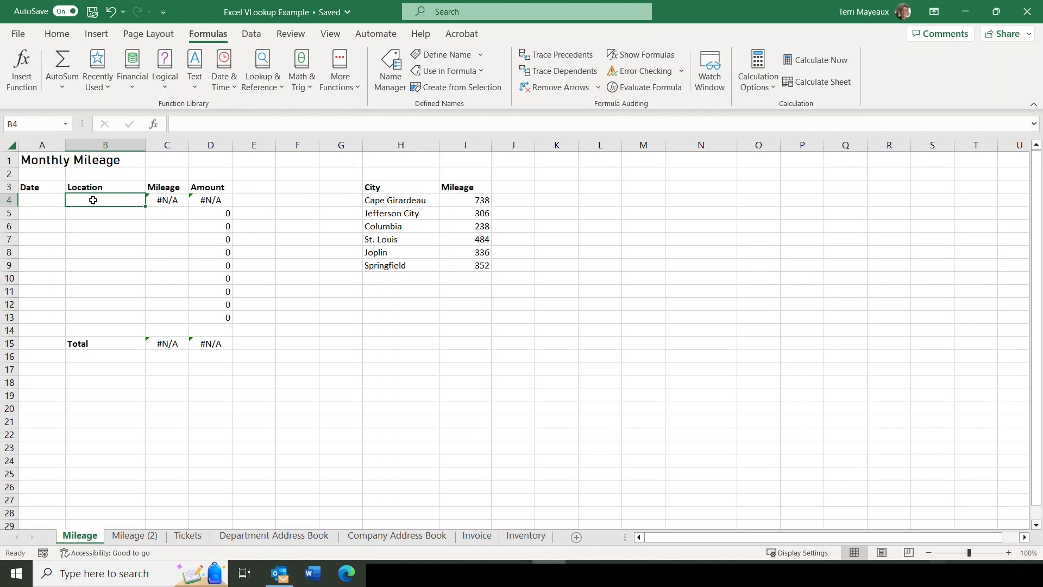
type("T")
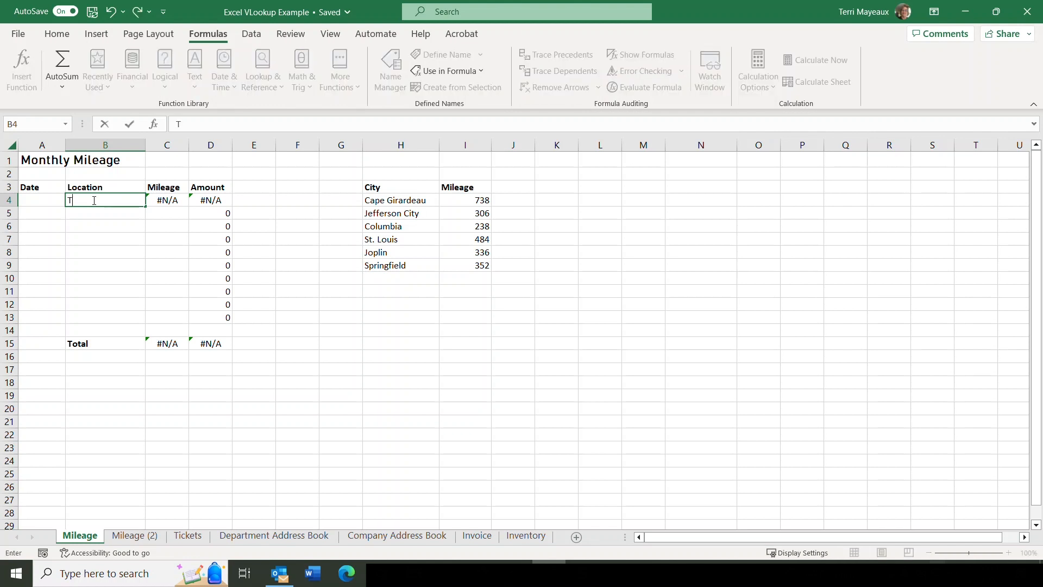
key("BackSpace")
type("St. Louis")
key("Return")
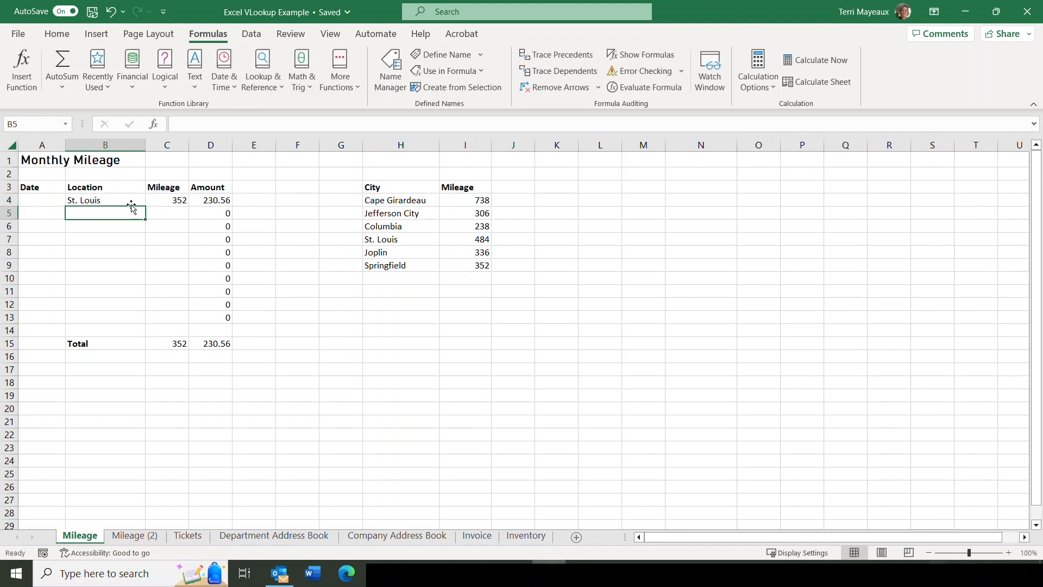
Check the lookup formula in C4 and sort the city and mileage table by city from A to Z.
left_click(166, 201)
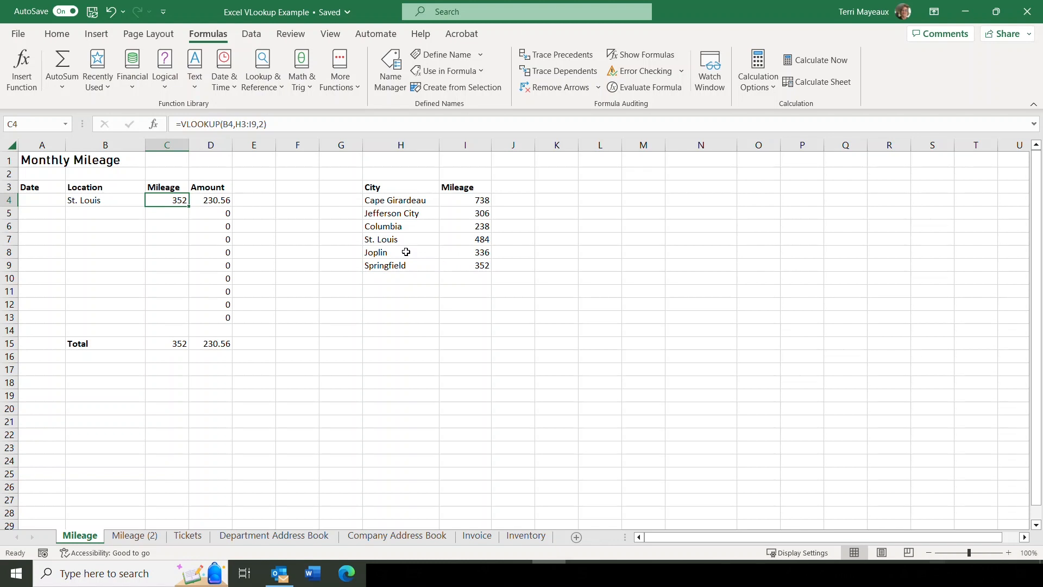
left_click(389, 214)
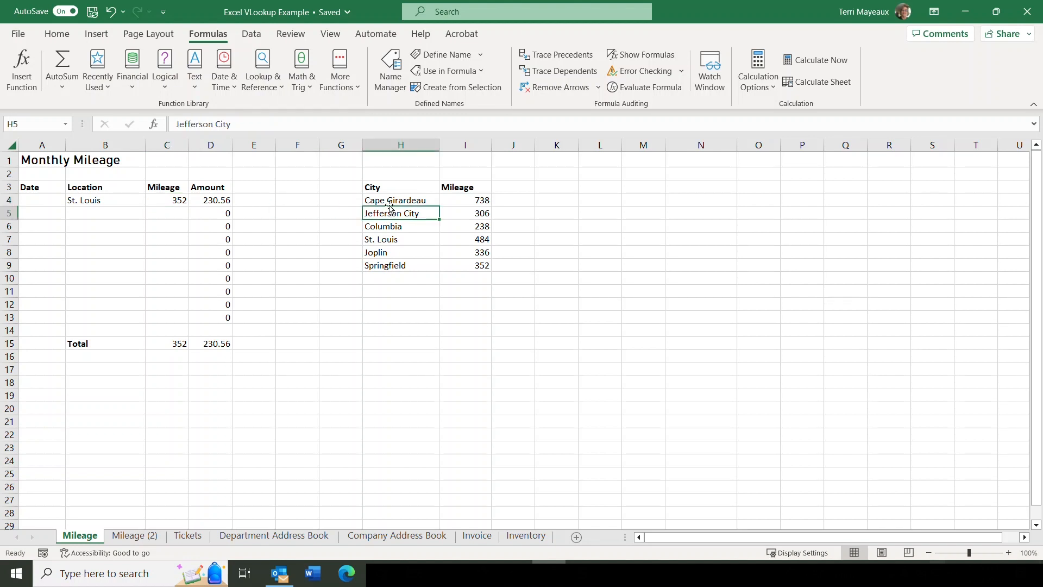
left_click(67, 38)
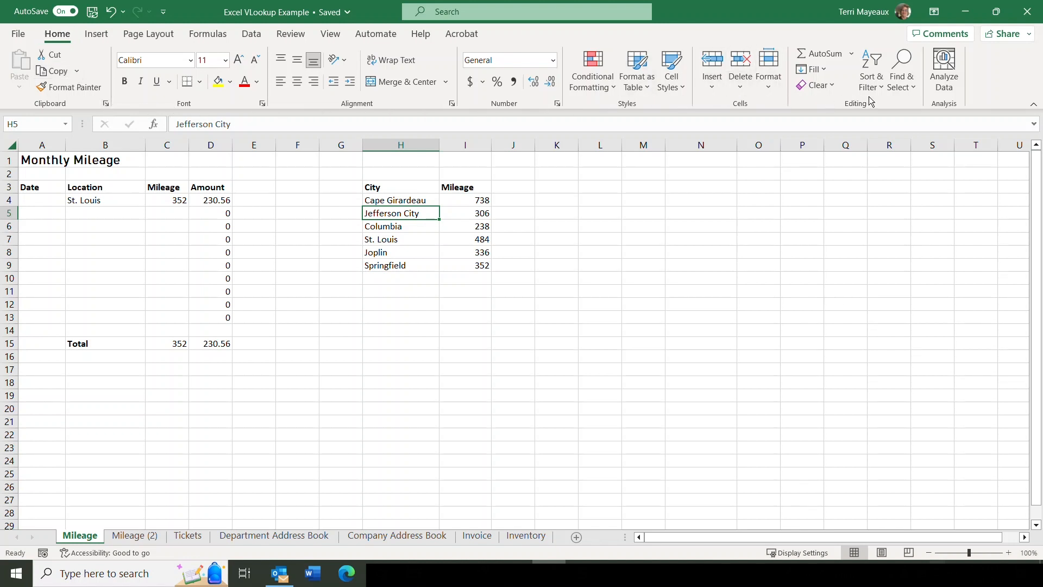
left_click(880, 88)
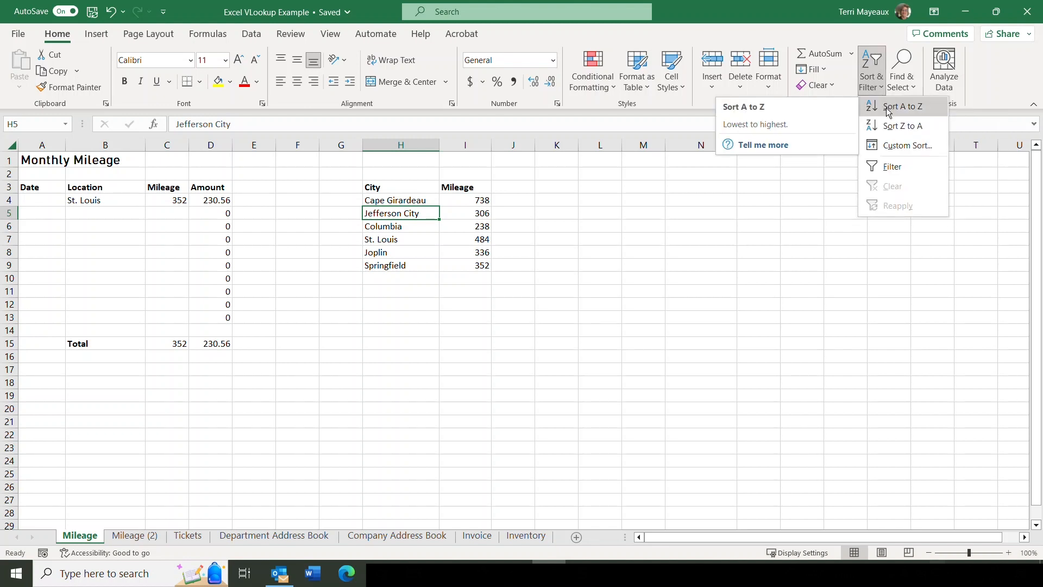
left_click(888, 107)
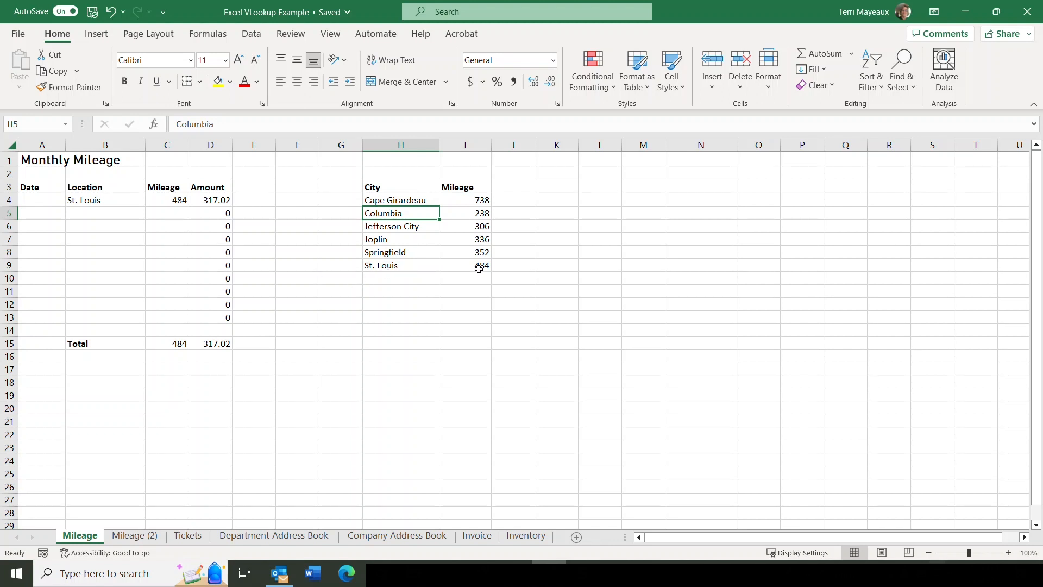
Fill the VLOOKUP formula from C4 down the Mileage column to C13.
left_click(106, 200)
left_click(165, 199)
left_click_drag(189, 207, 189, 325)
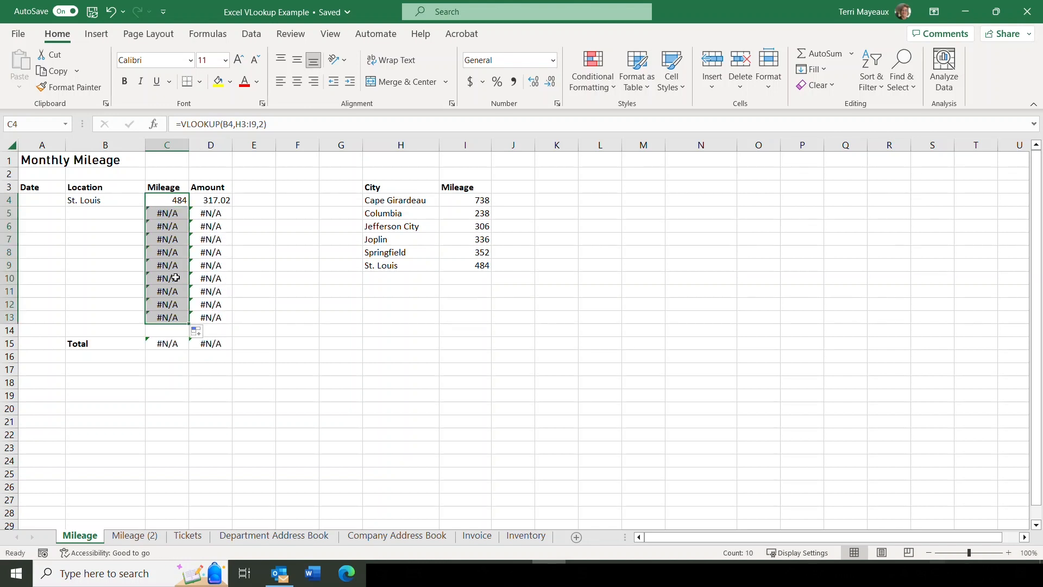
Enter the locations Joplin in B7, Columbia in B12 and Jefferson City in B10.
left_click(85, 239)
type("Joplin")
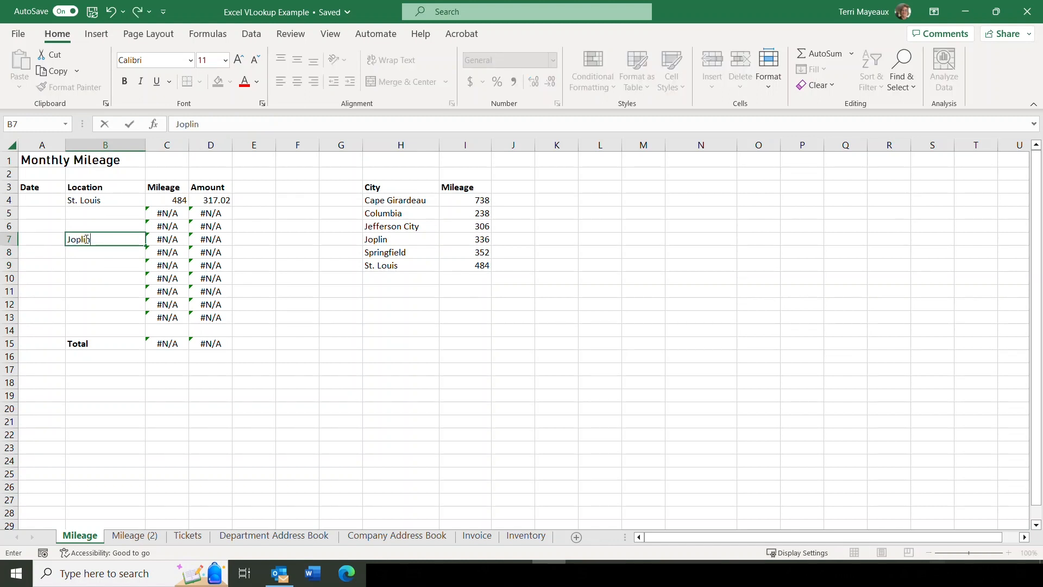
key("Tab")
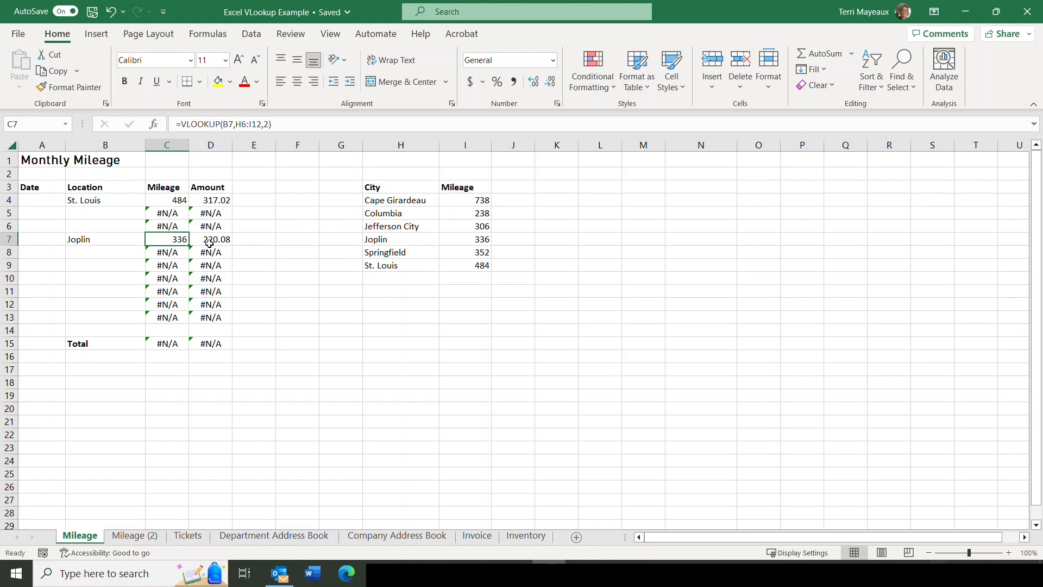
left_click(80, 302)
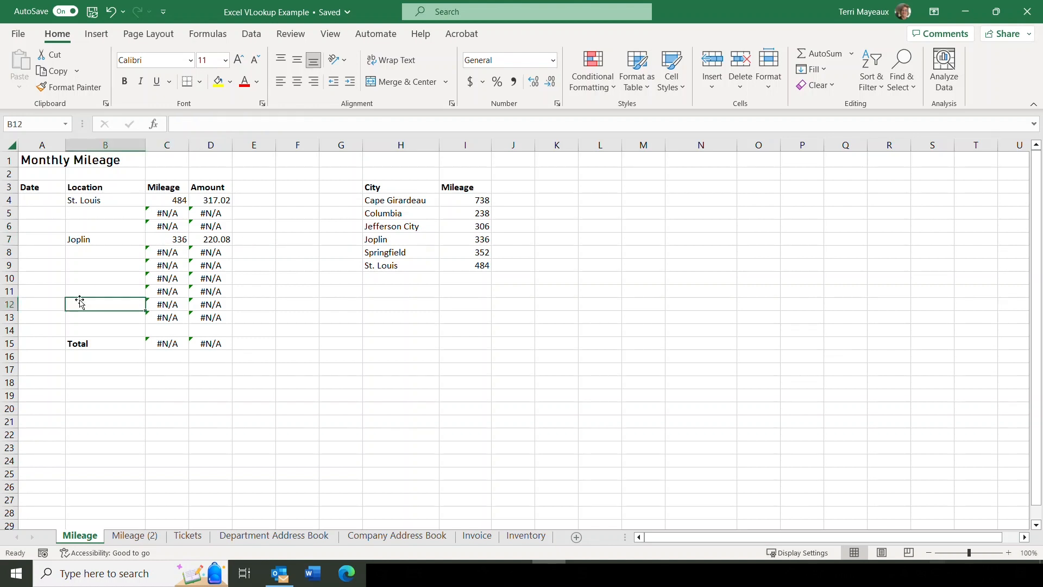
type("Columbia")
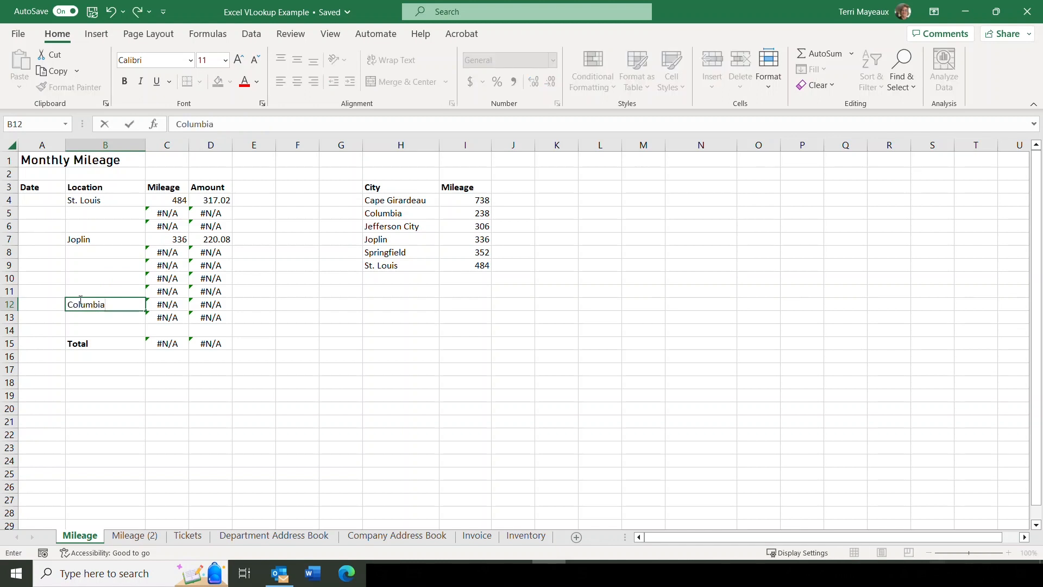
key("Tab")
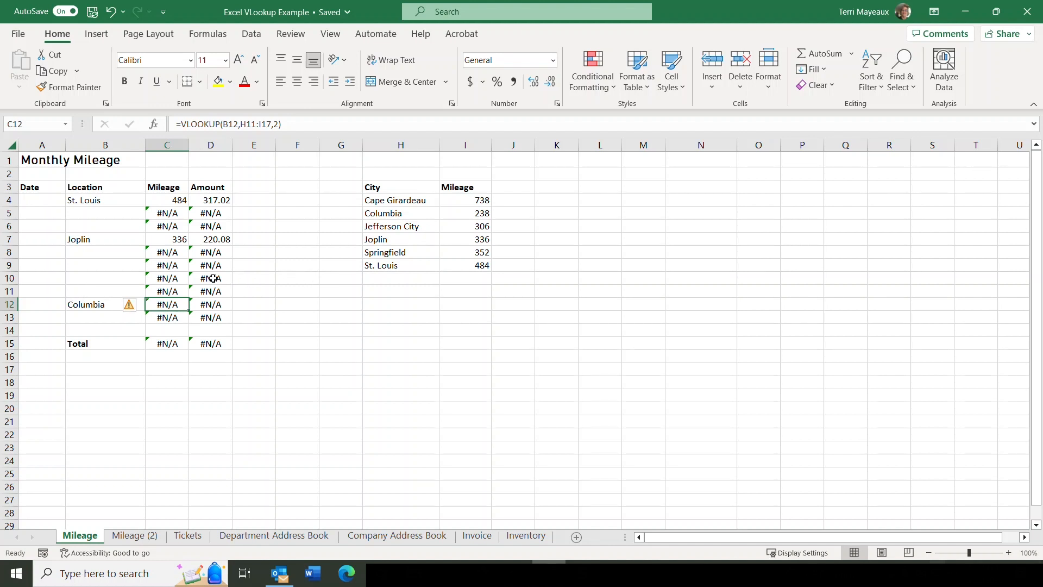
left_click(91, 279)
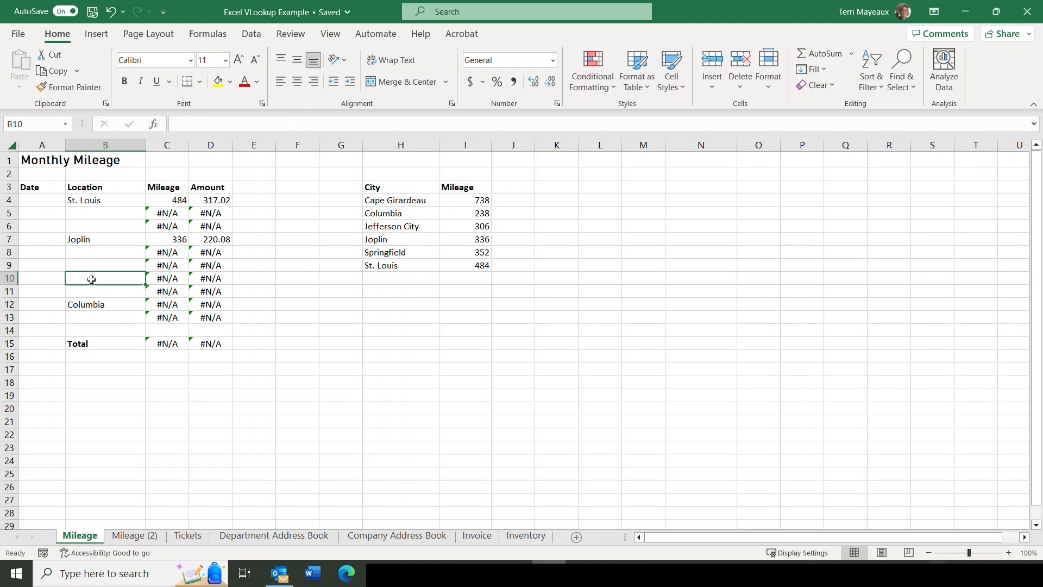
type("Jefferson City")
key("Return")
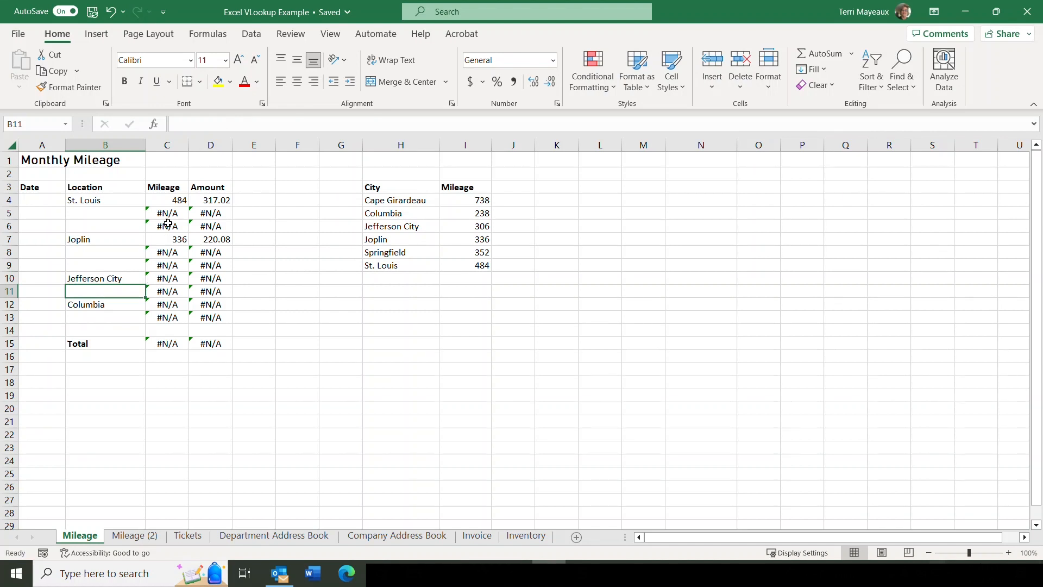
Compare the table ranges used by the VLOOKUP formulas in C4, C6, C9 and C12.
left_click(161, 200)
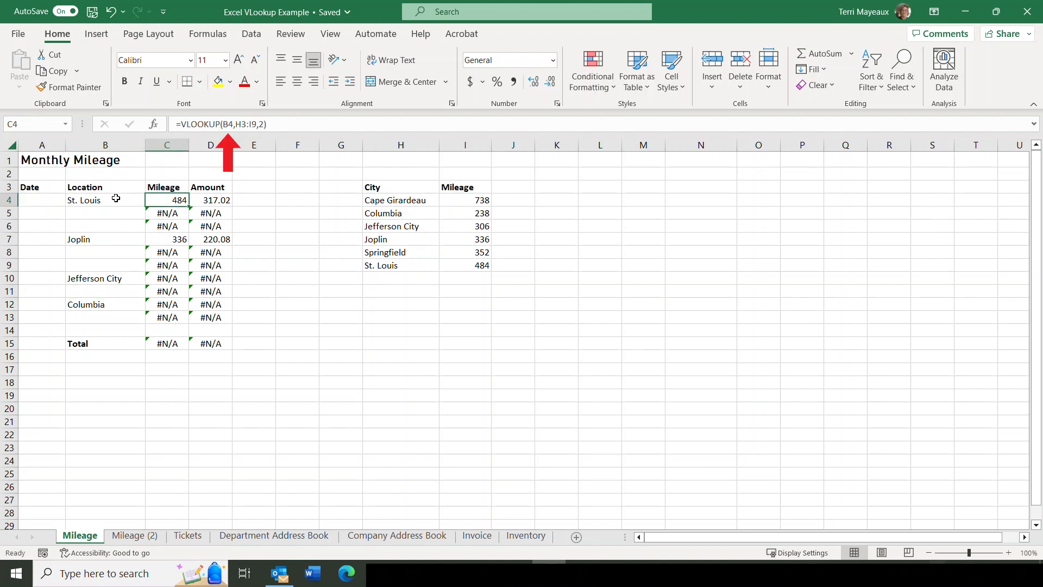
left_click(152, 225)
left_click(158, 264)
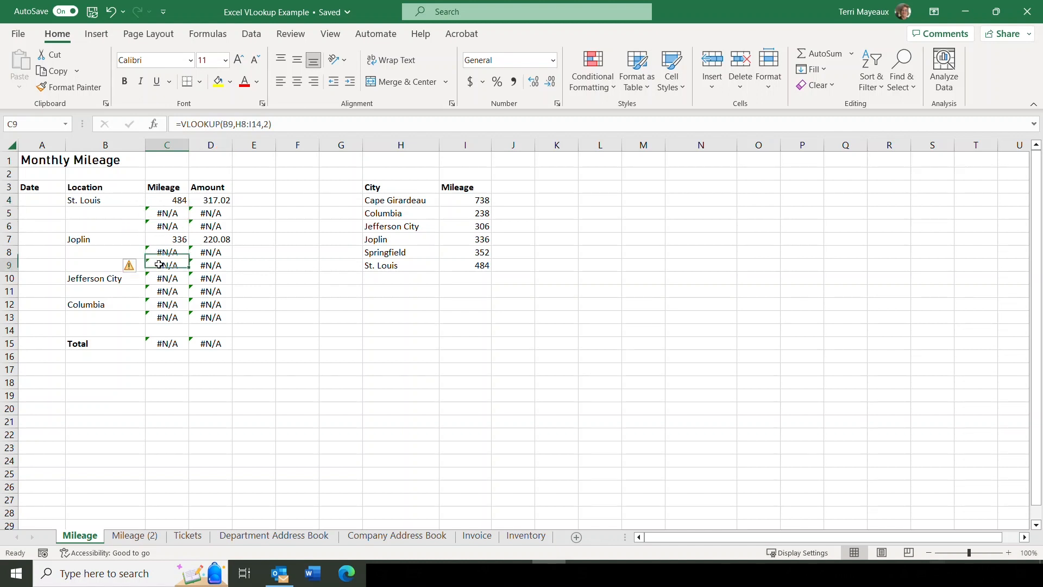
left_click(172, 199)
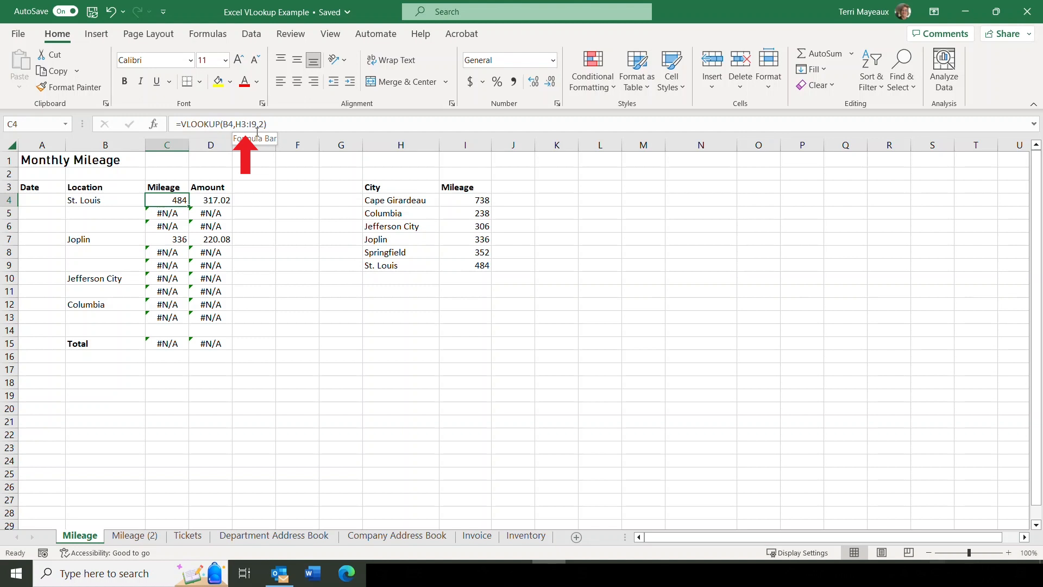
left_click(163, 303)
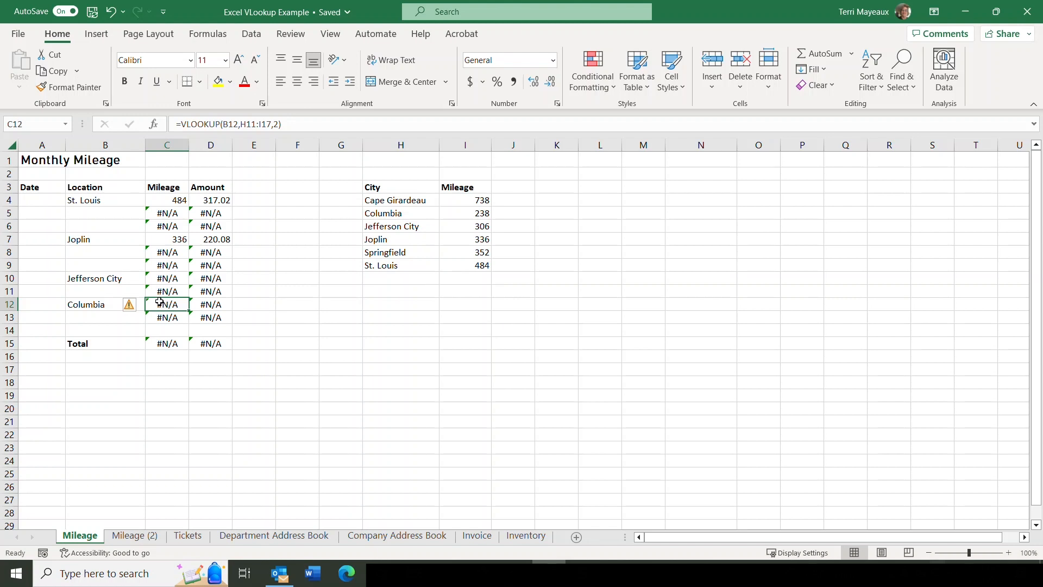
Make the table range in the C4 VLOOKUP formula absolute as $H$3:$I$9.
left_click(166, 202)
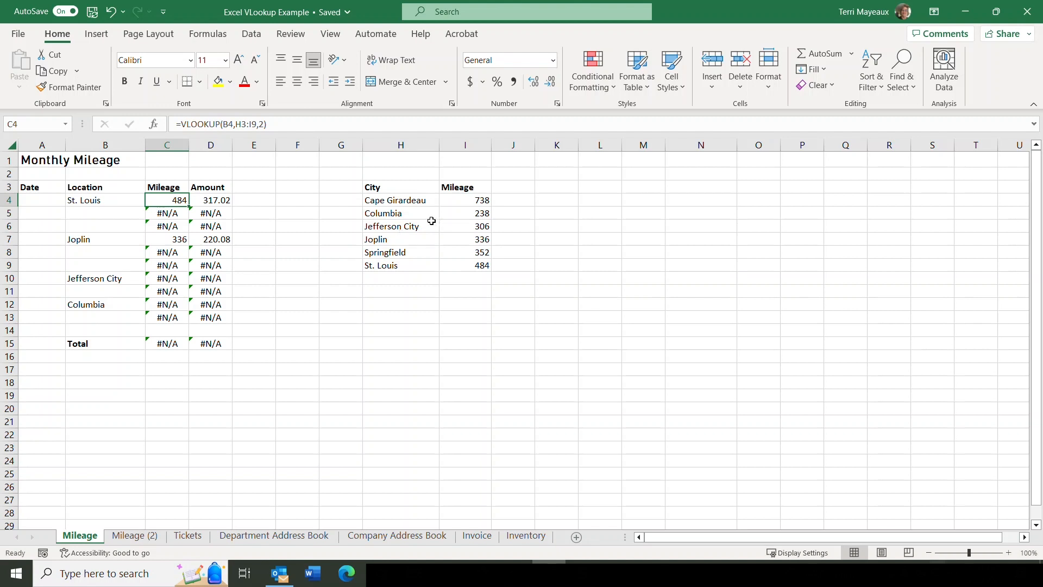
left_click(238, 124)
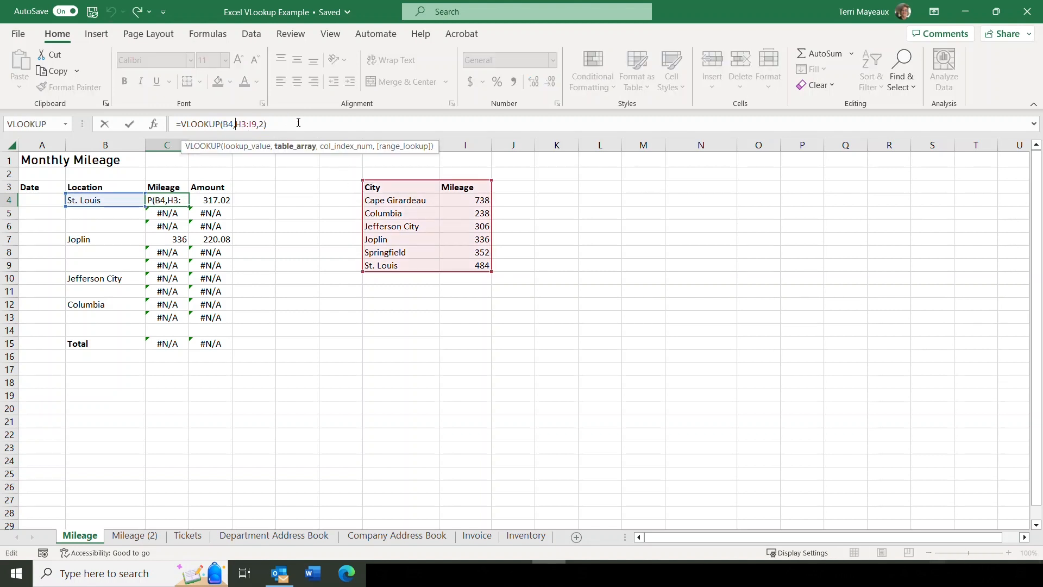
type("$")
left_click(246, 125)
type("$")
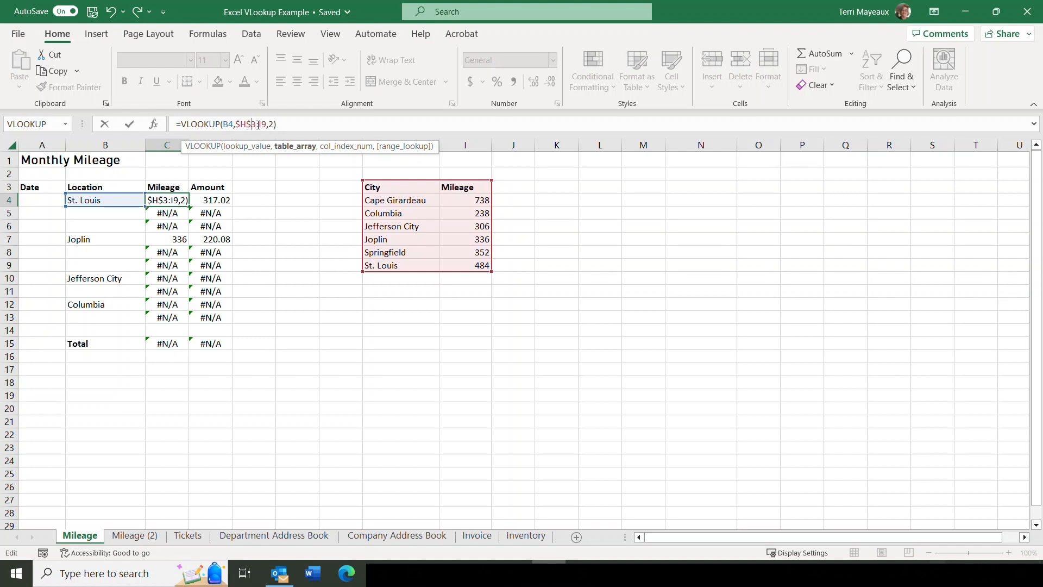
left_click(259, 124)
type("$H")
type("$I$")
left_click(129, 126)
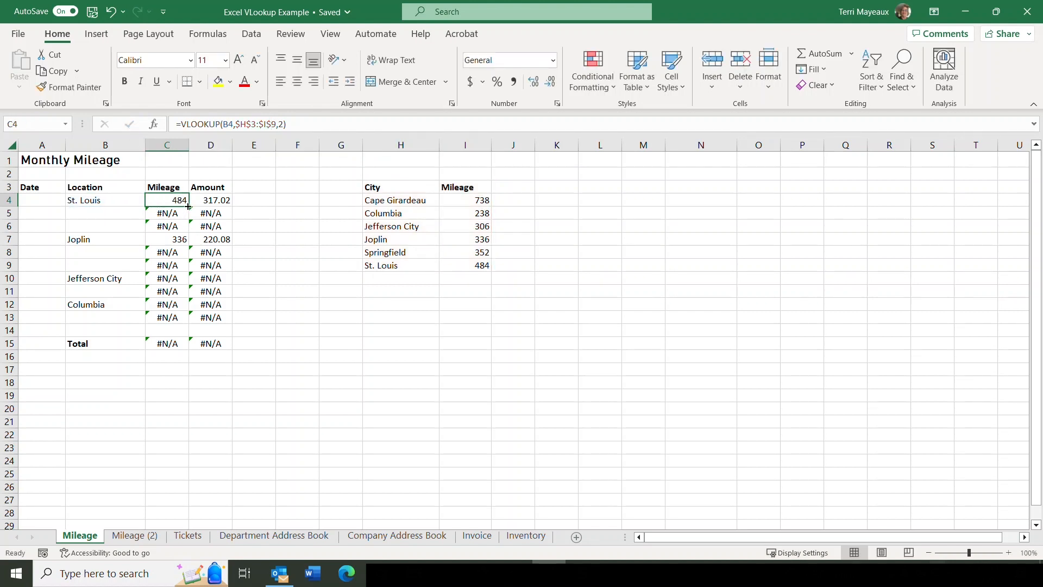
Fill the absolute-range VLOOKUP from C4 down to C13 and check the copied formulas in C7, C10 and C12.
left_click_drag(188, 206, 191, 325)
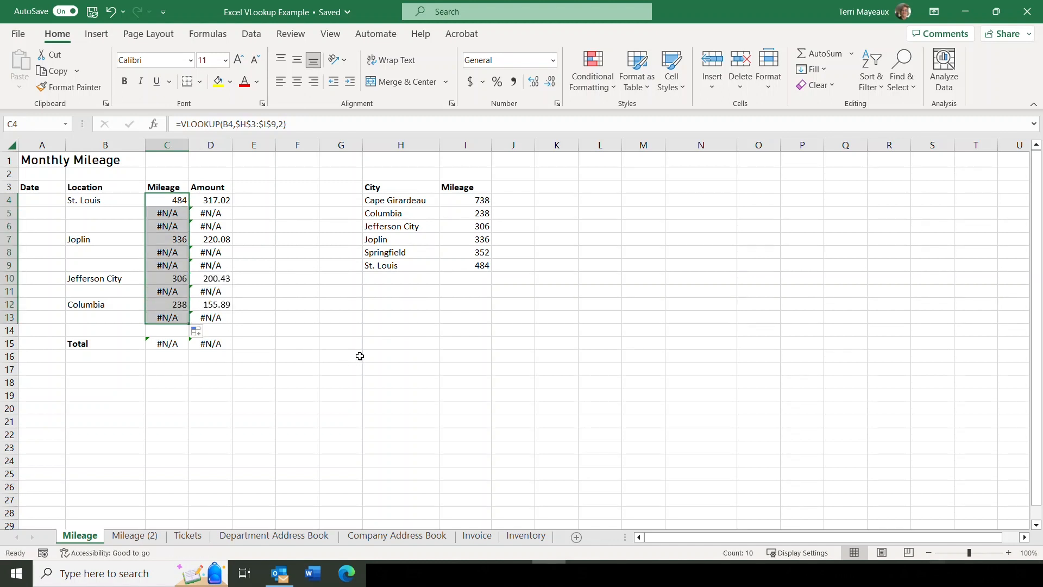
left_click(161, 238)
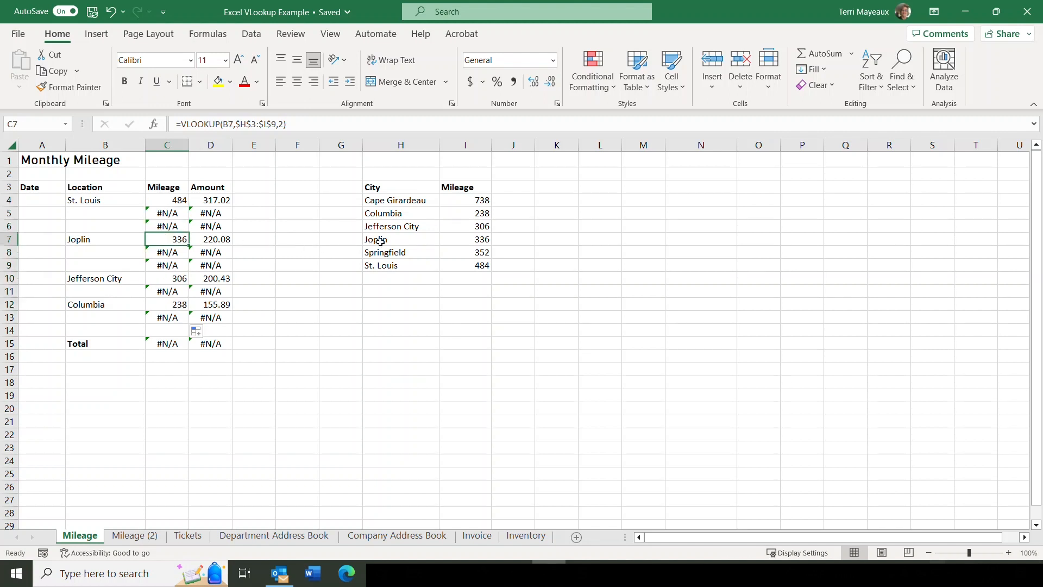
left_click(156, 277)
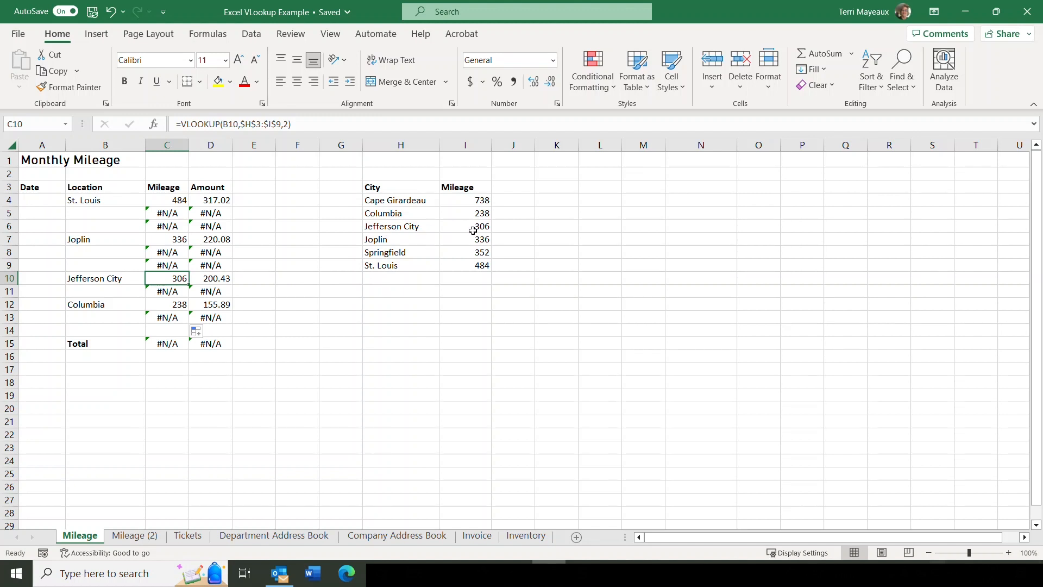
left_click(149, 303)
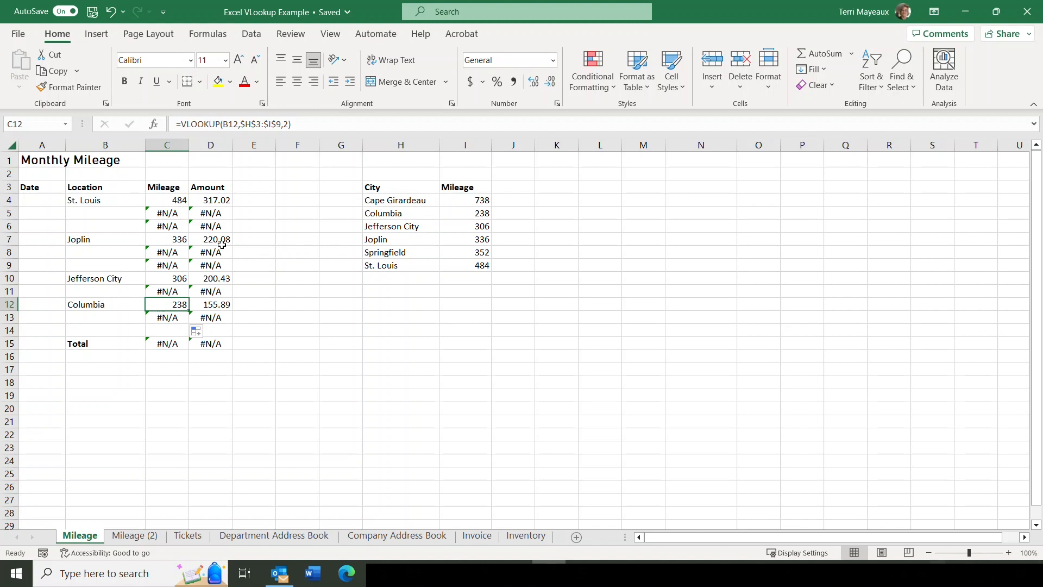
Enter Cape Girardeau as the location in B5.
left_click(79, 214)
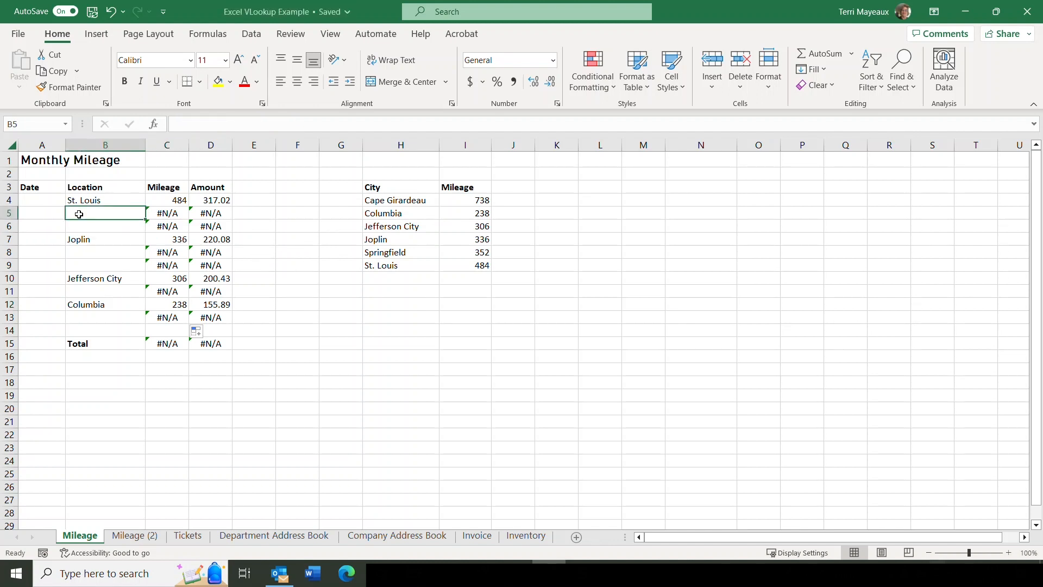
type("Cape Gi")
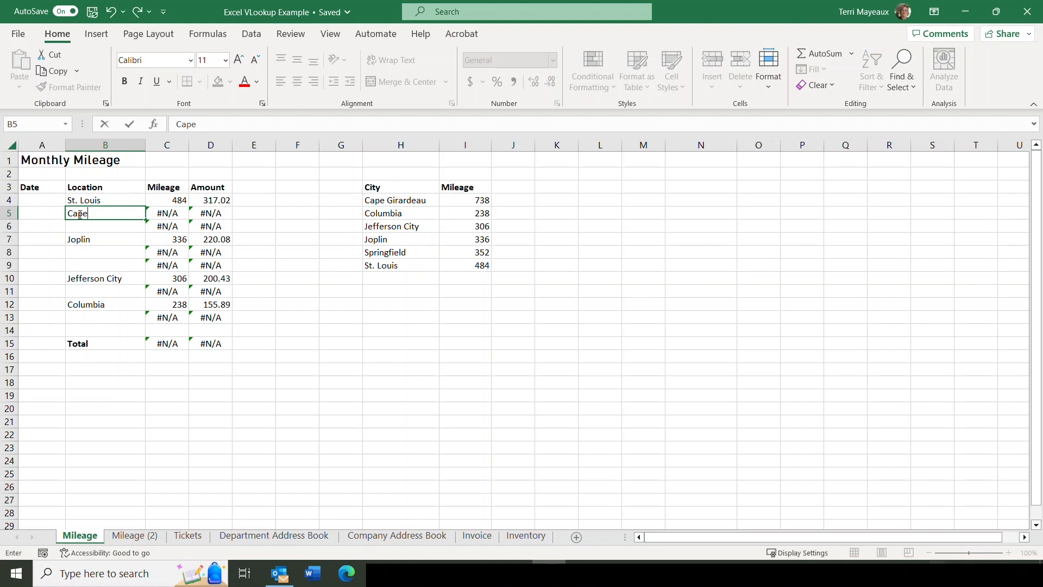
type("rardeau")
key("Tab")
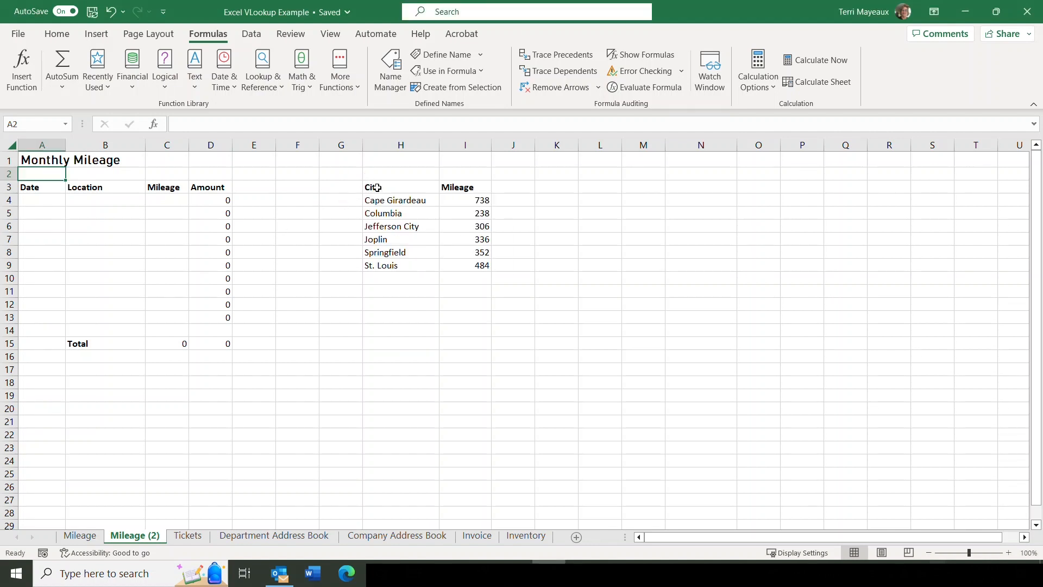
On the Mileage (2) sheet, name the city table range H3:I9 City_Name.
left_click_drag(377, 188, 454, 260)
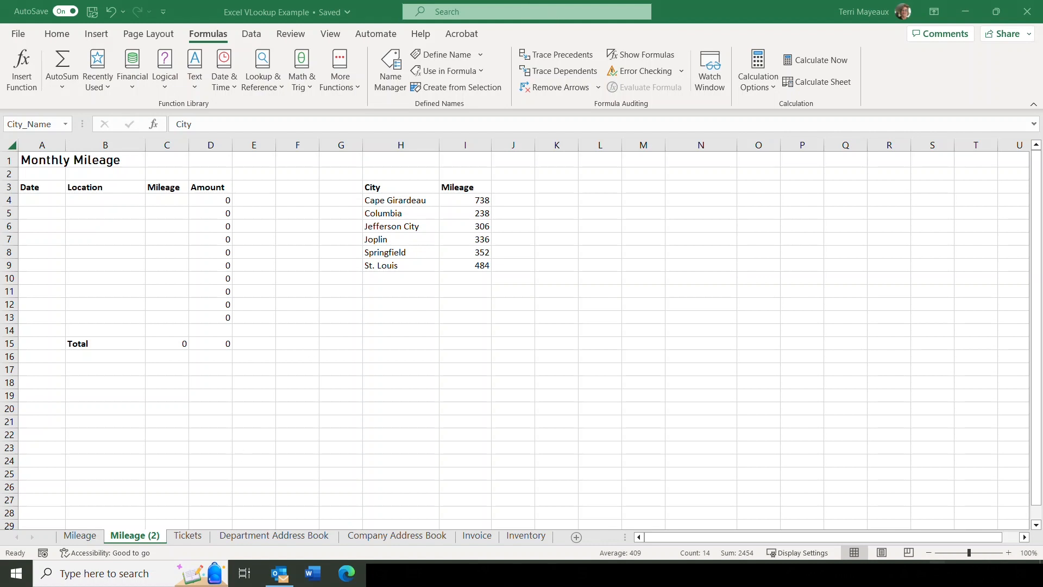
Start a VLOOKUP in C4 with B4 as the lookup value and the named range City_Name as the table array.
left_click(160, 200)
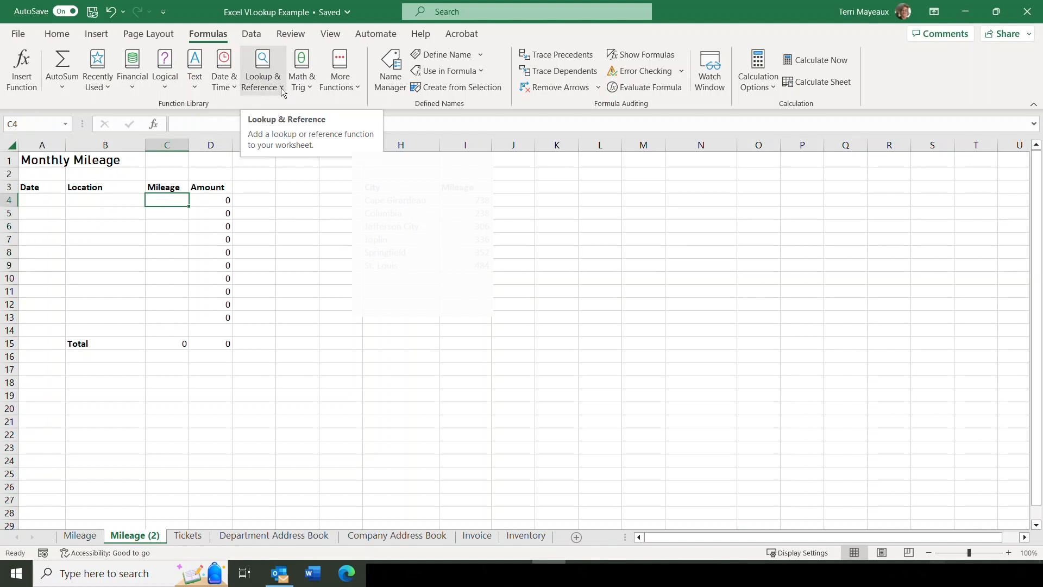
left_click(263, 71)
scroll(343, 210, "down", 2)
left_click_drag(344, 213, 347, 347)
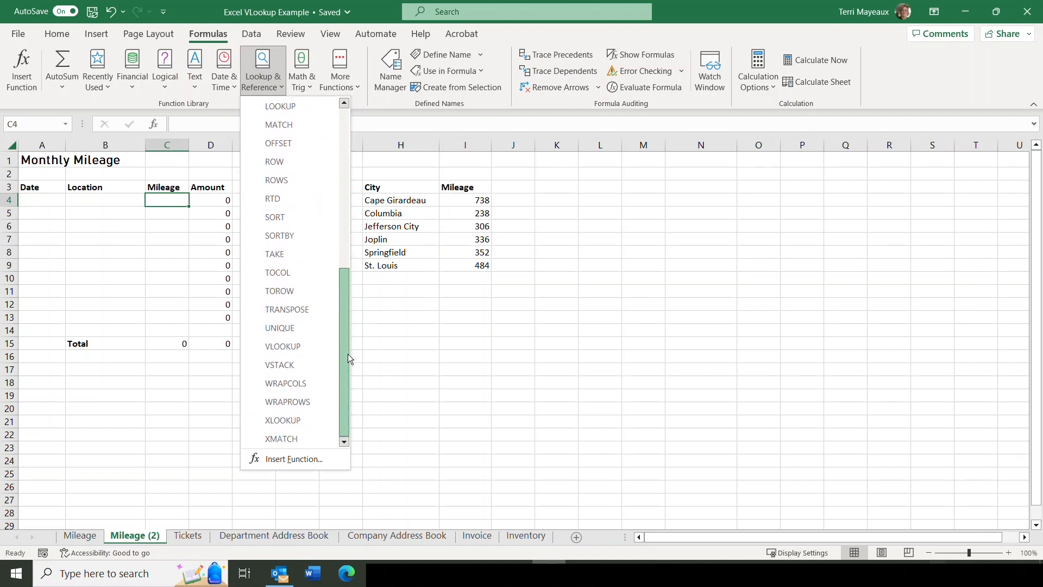
key("Escape")
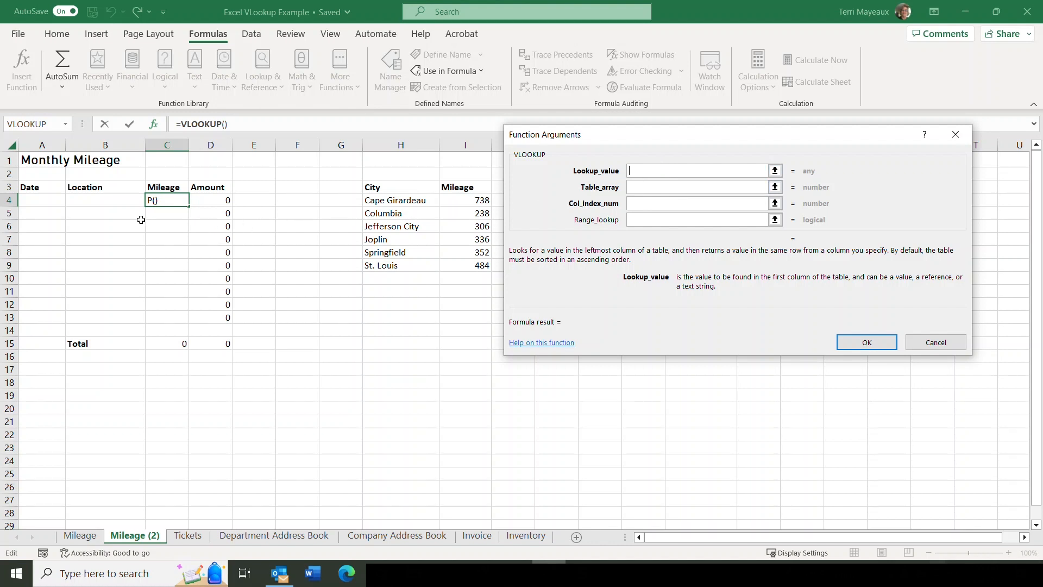
left_click(108, 202)
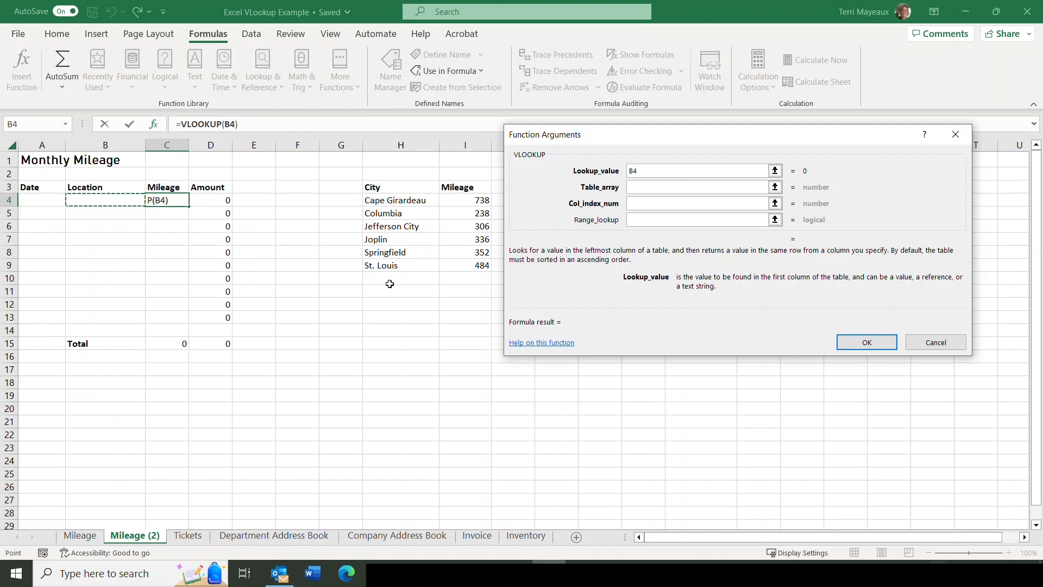
left_click(635, 186)
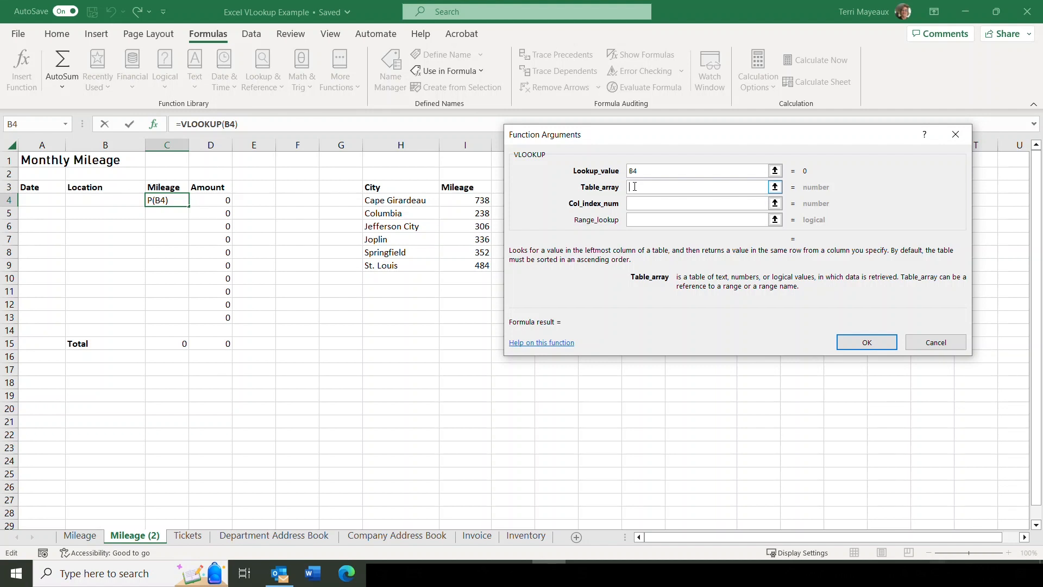
left_click(390, 199)
left_click_drag(399, 188, 456, 272)
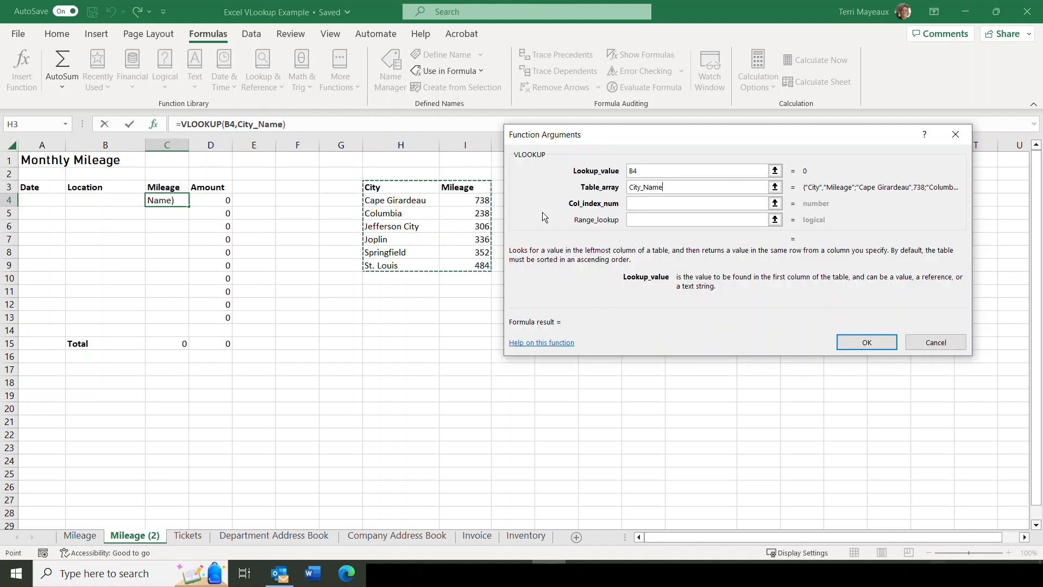
Complete the VLOOKUP in C4 with column index 2 and range lookup false.
left_click(635, 203)
left_click(633, 204)
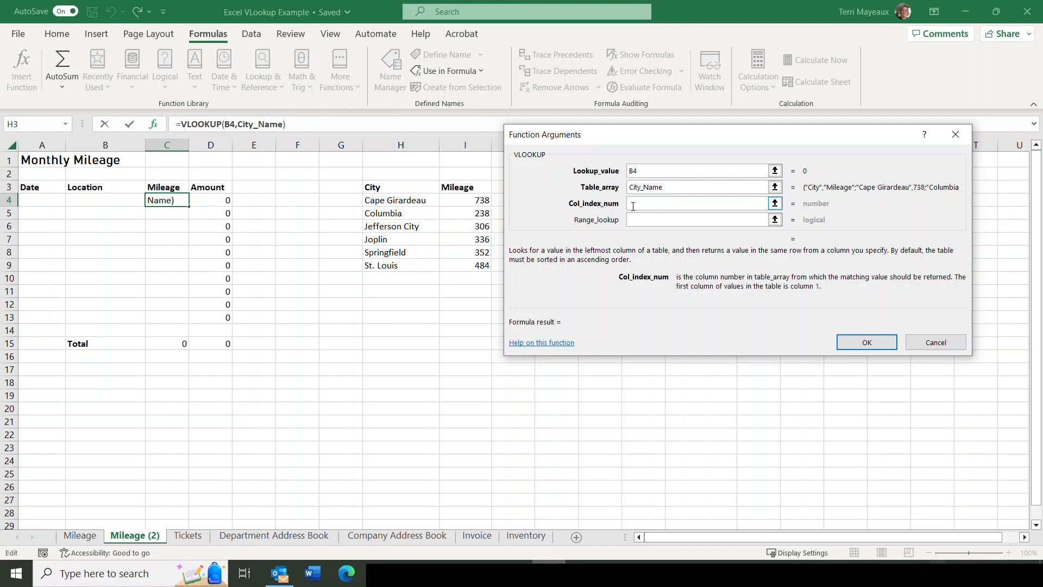
type("2")
key("Tab")
left_click(631, 220)
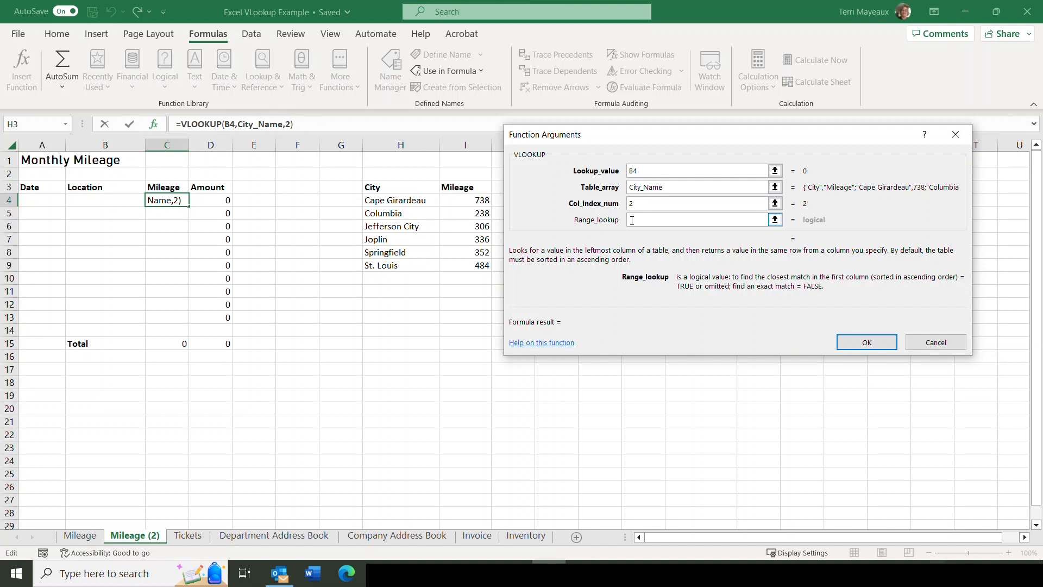
type("false")
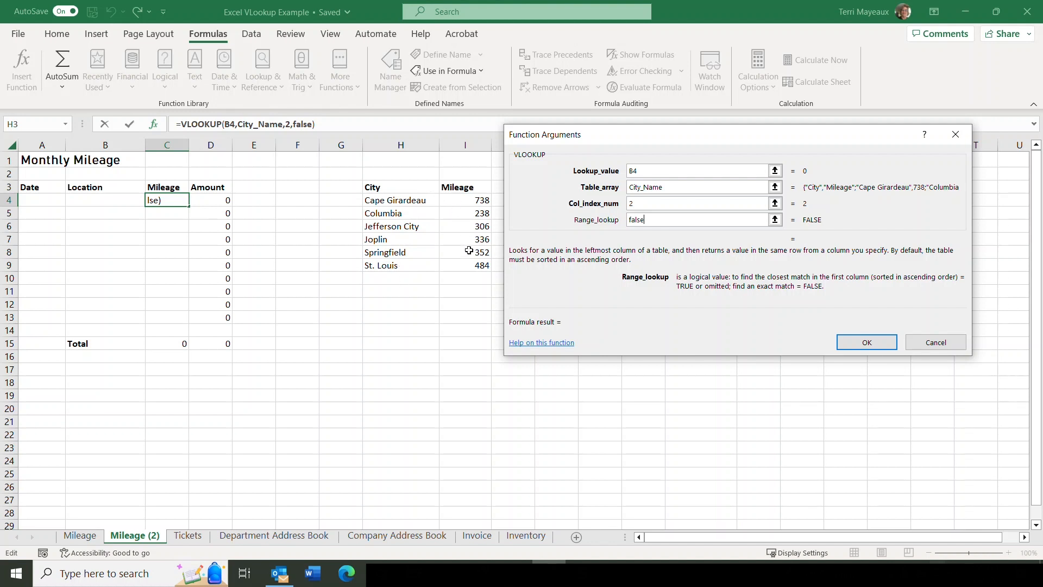
left_click(868, 343)
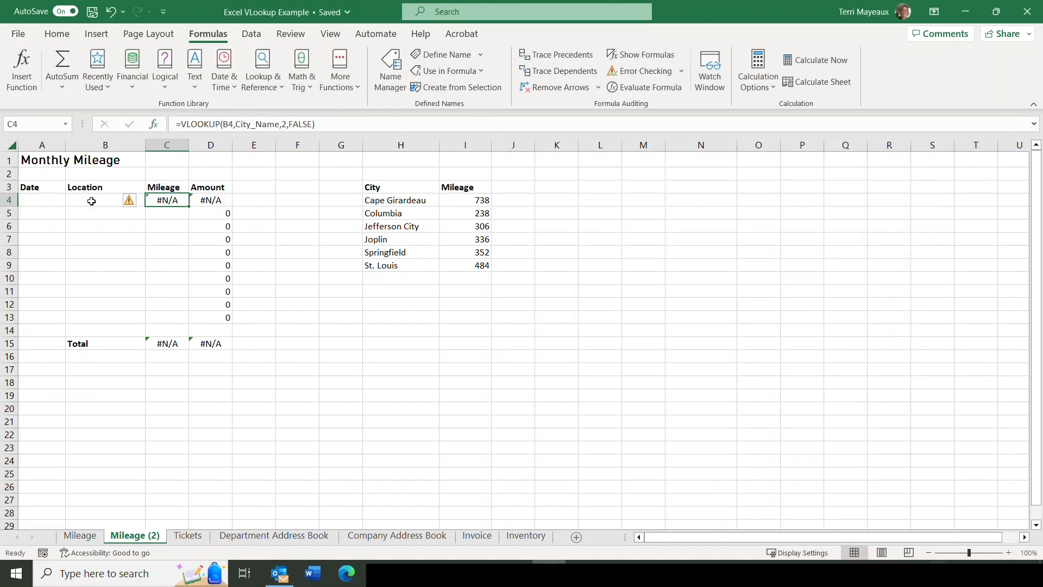
Enter joplin as the location in B4 and fill the VLOOKUP from C4 down to C13.
left_click(91, 201)
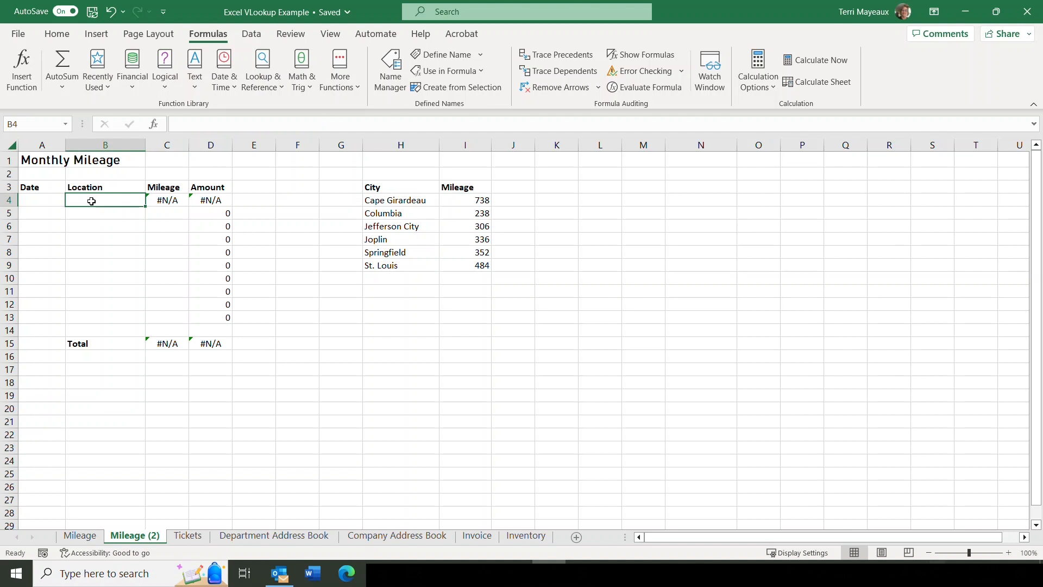
type("joplin")
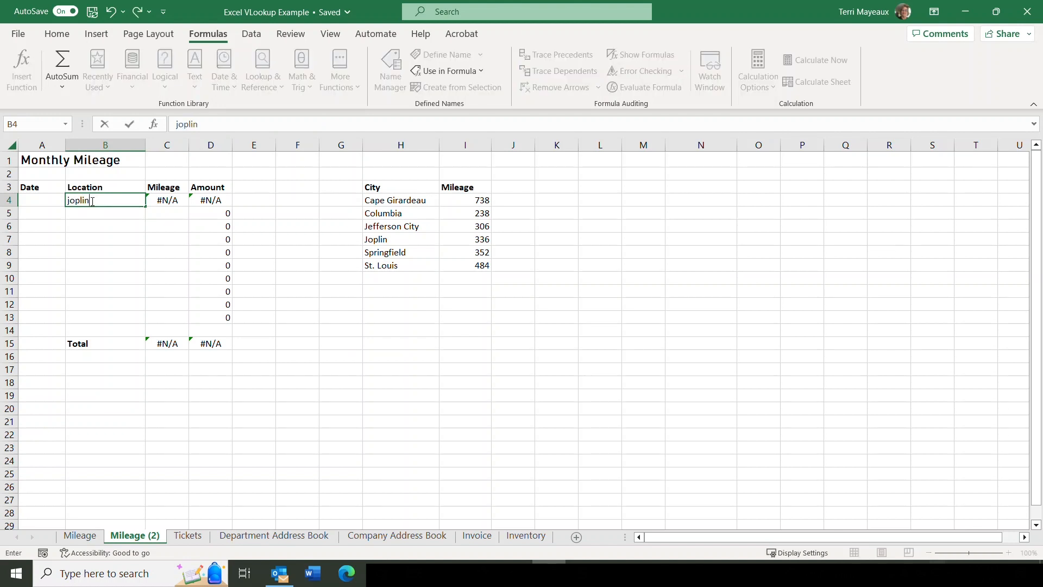
key("Tab")
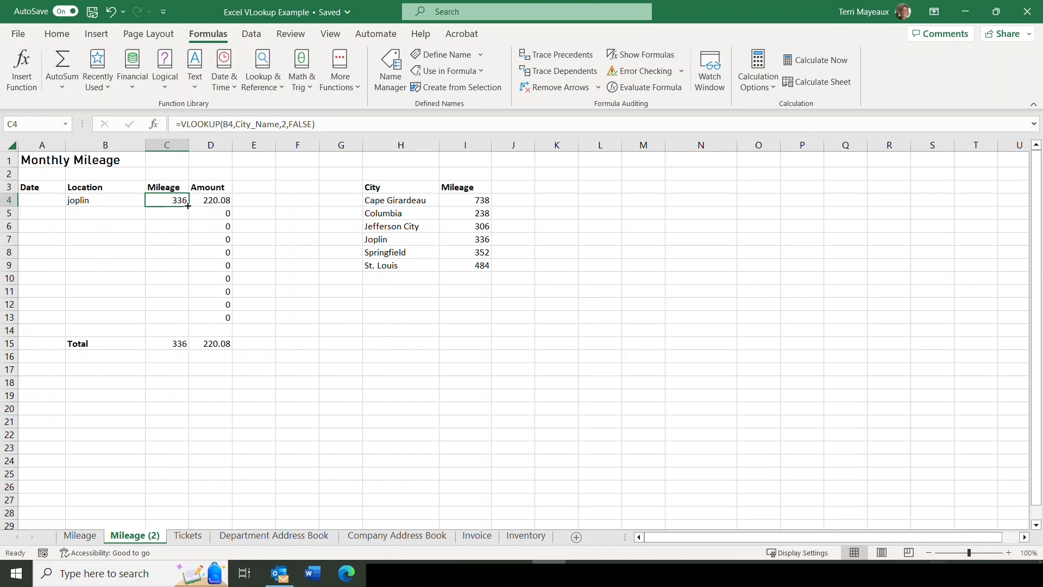
left_click_drag(188, 205, 191, 322)
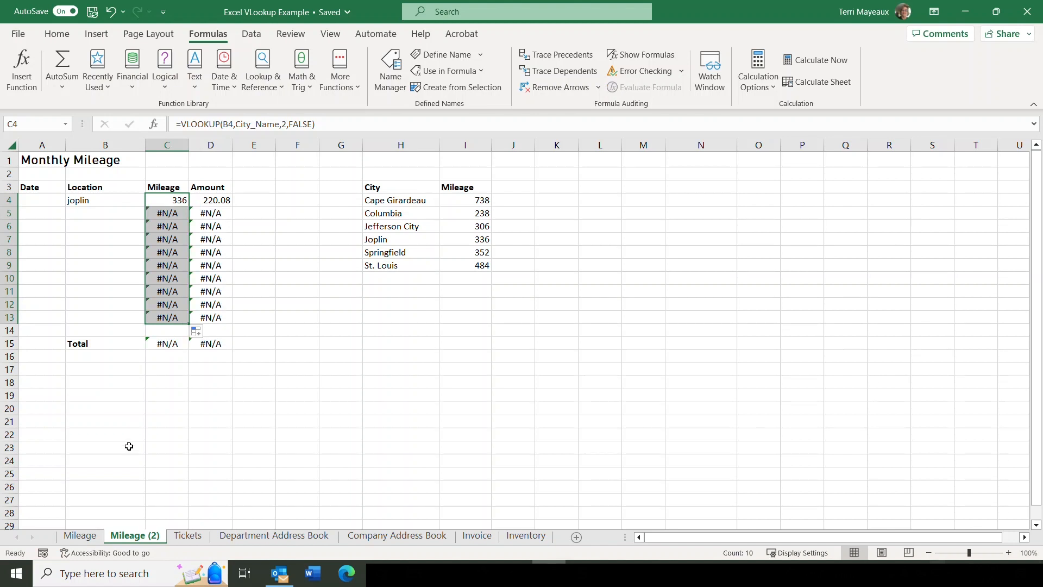
Enter Columbia as the location in B13.
left_click(87, 318)
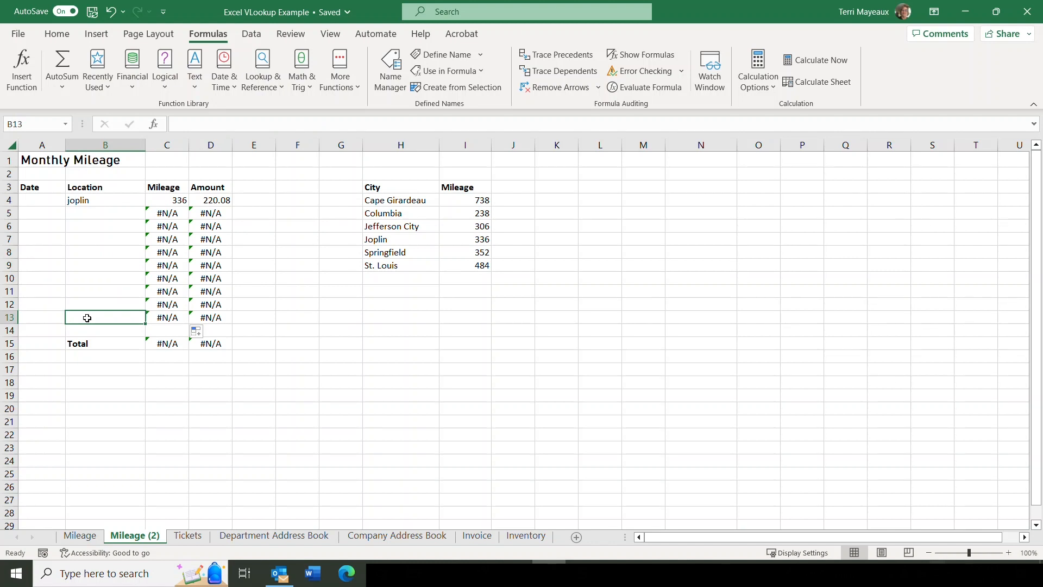
type("Columbia")
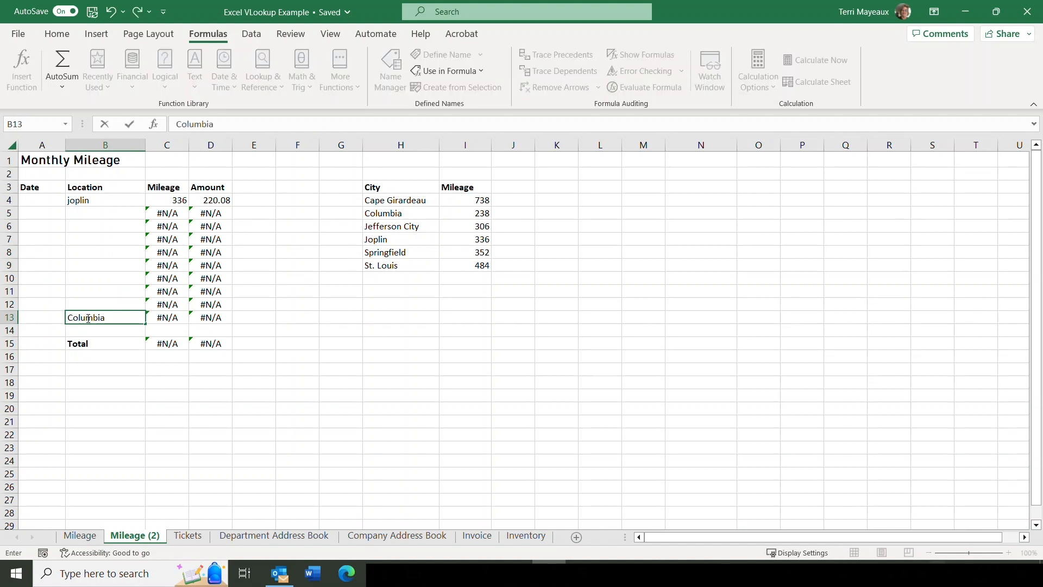
key("Tab")
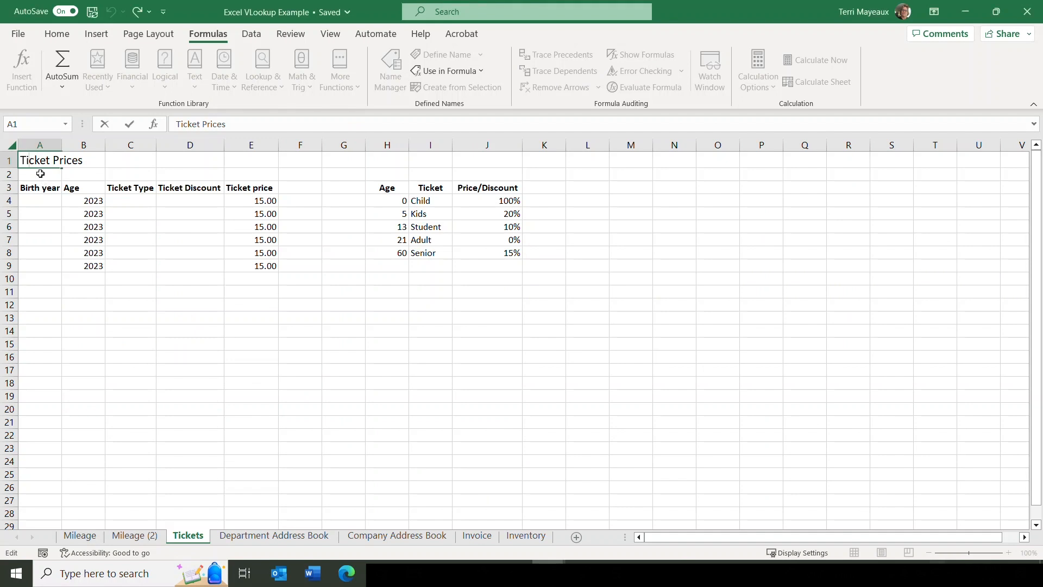
Inspect the age formula in B4 of the Tickets sheet.
left_click(41, 174)
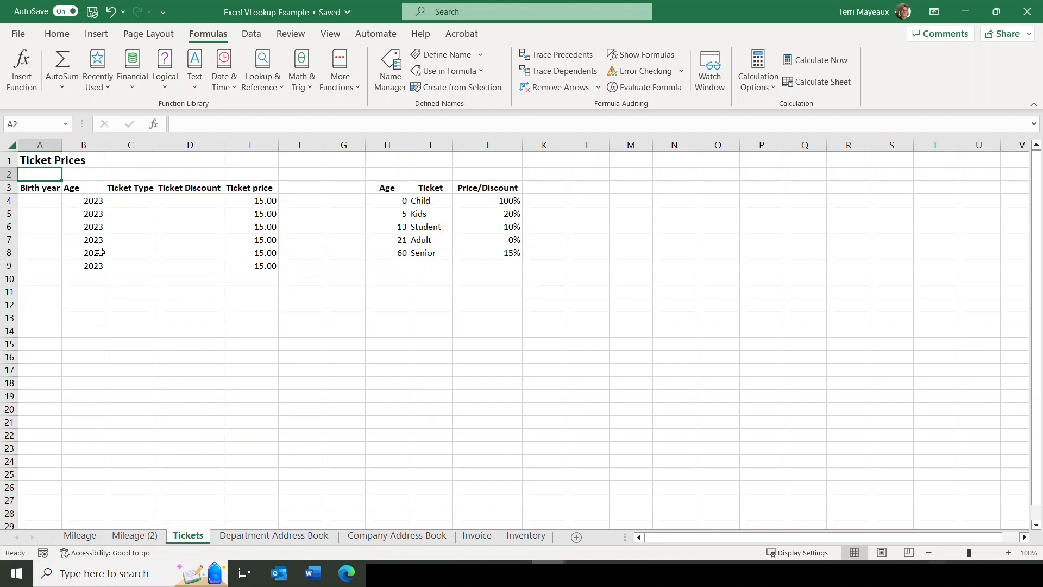
left_click(73, 202)
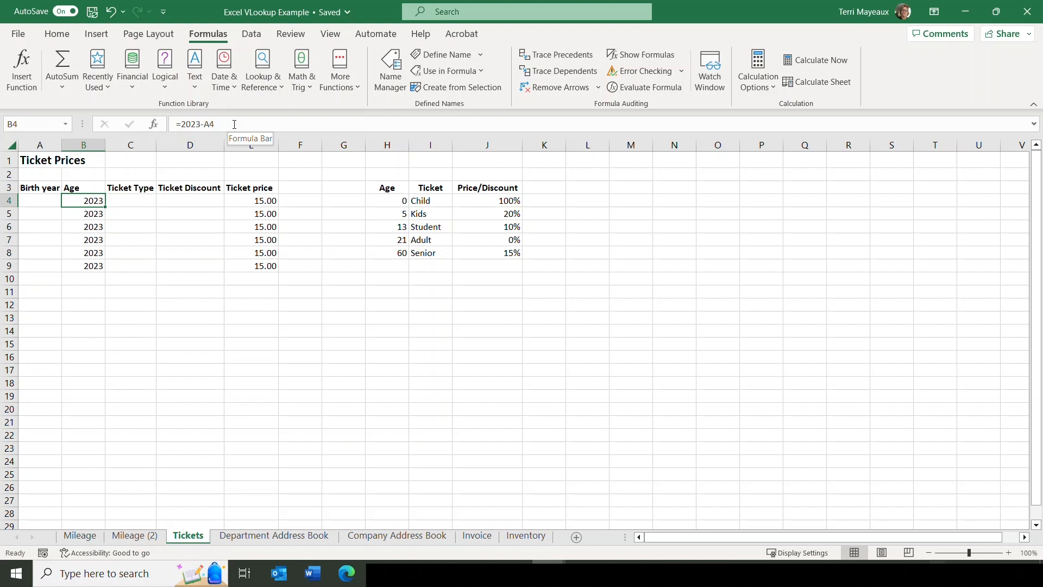
Enter the birth years 2020, 2000, 1950, 2018, 2007 and 2016 in cells A4 through A9.
left_click(31, 202)
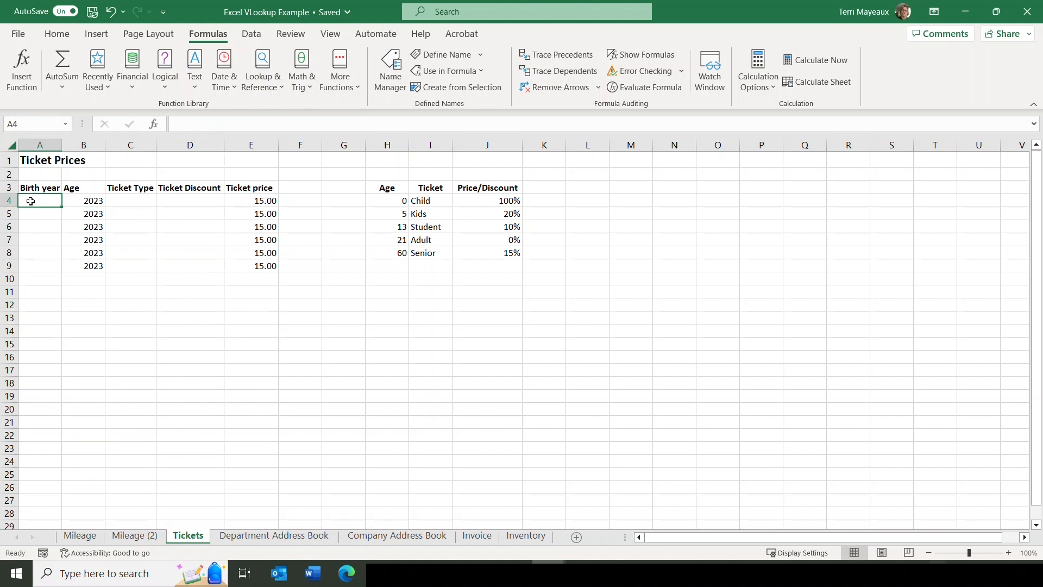
type("2020")
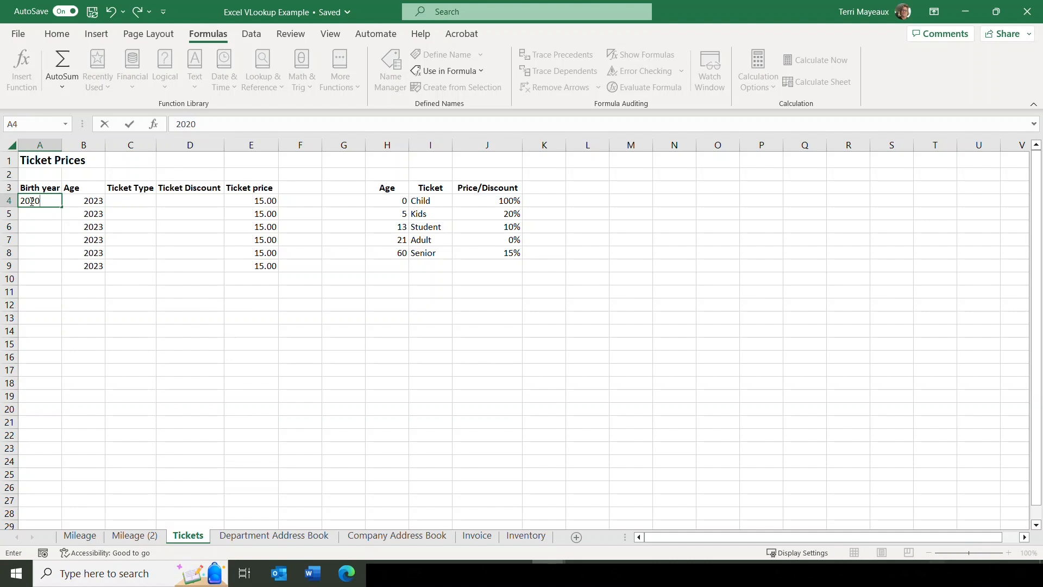
key("Return")
type("2000")
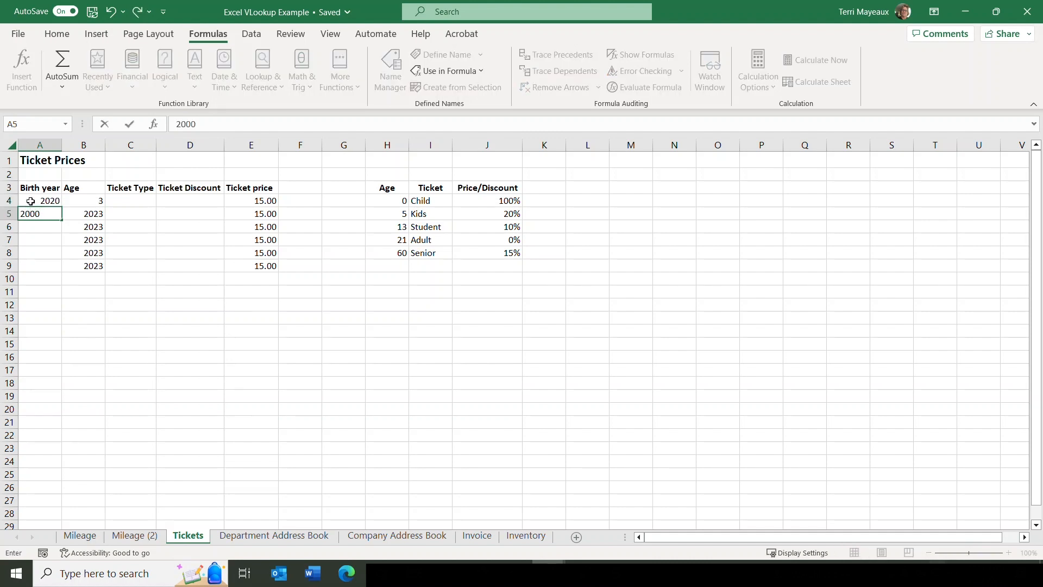
key("Return")
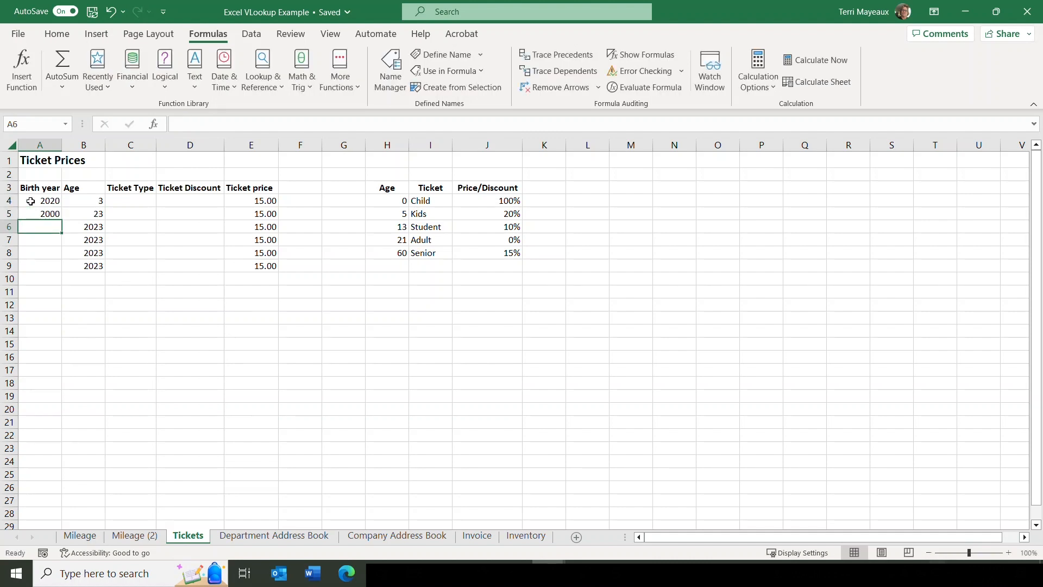
type("1950")
key("Return")
type("2018")
key("Return")
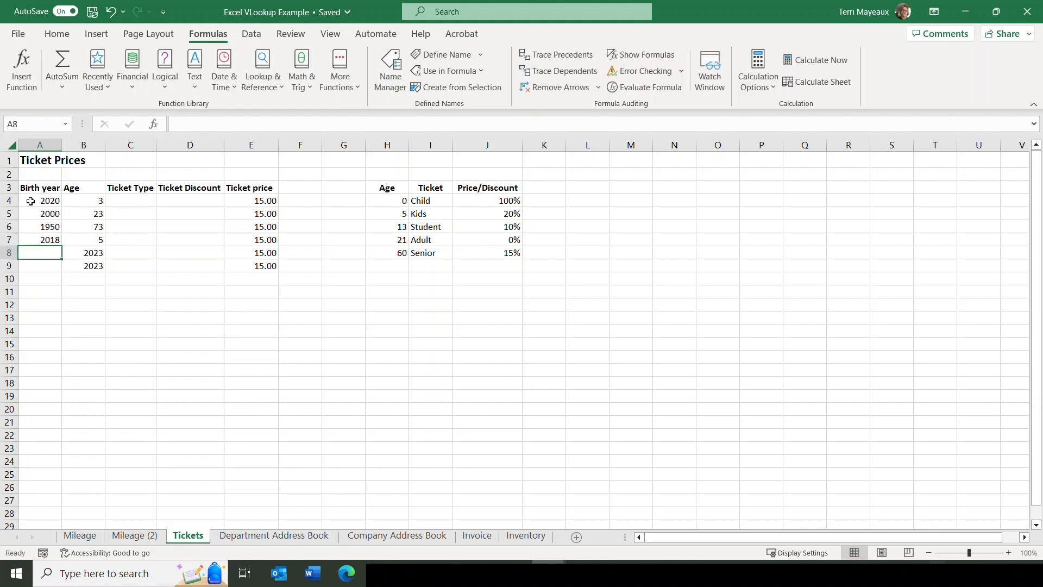
type("2007")
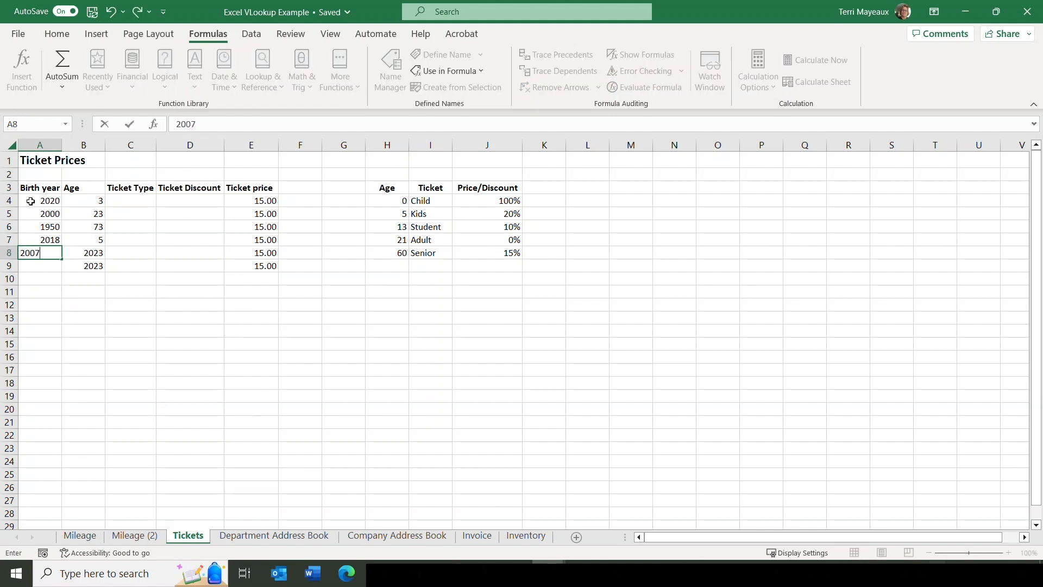
key("Return")
type("2016")
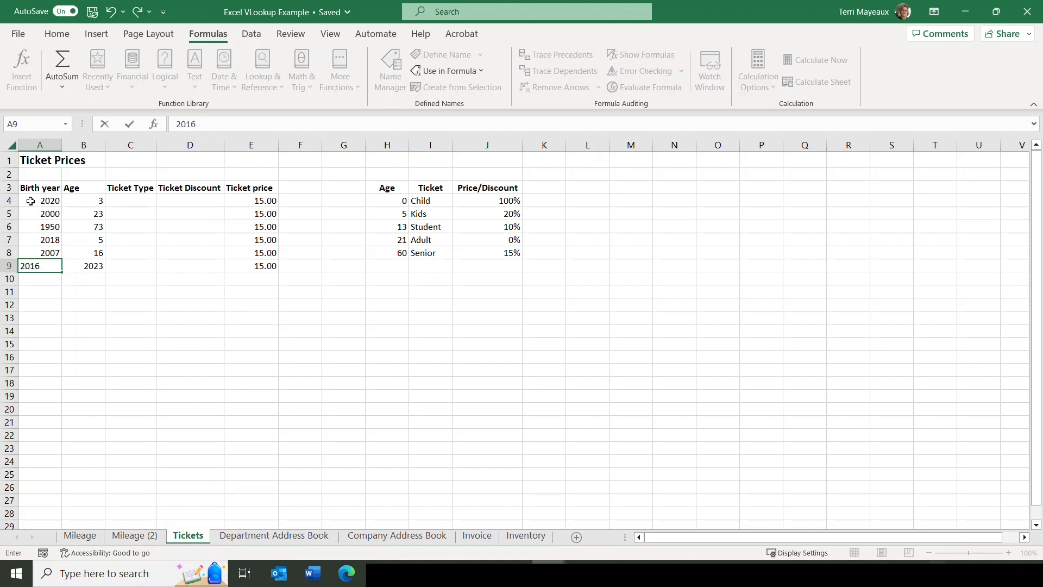
key("Return")
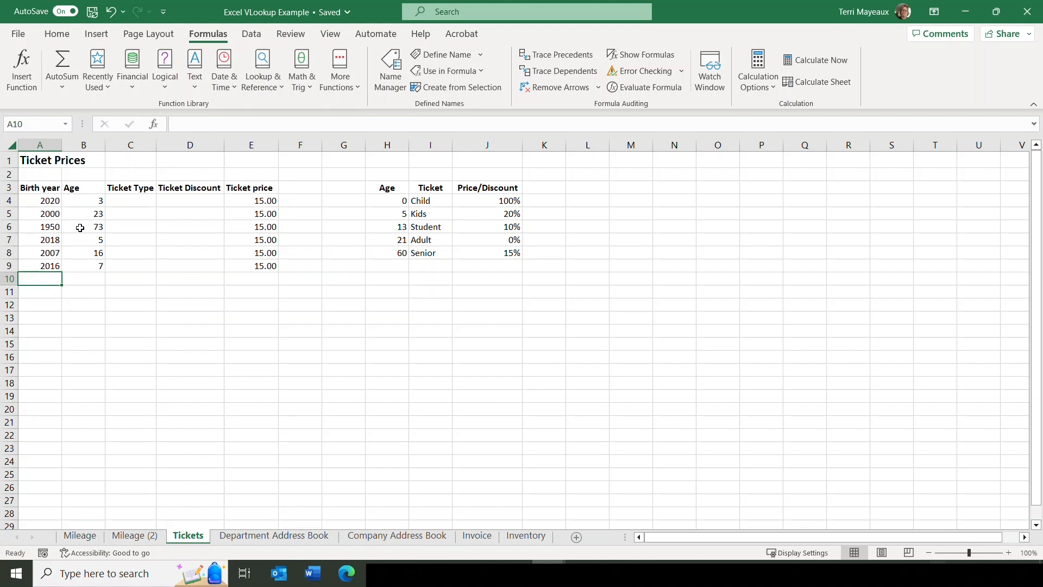
Start a VLOOKUP in C4 with B4 as the lookup value and H3:J8 as the table array.
left_click(142, 201)
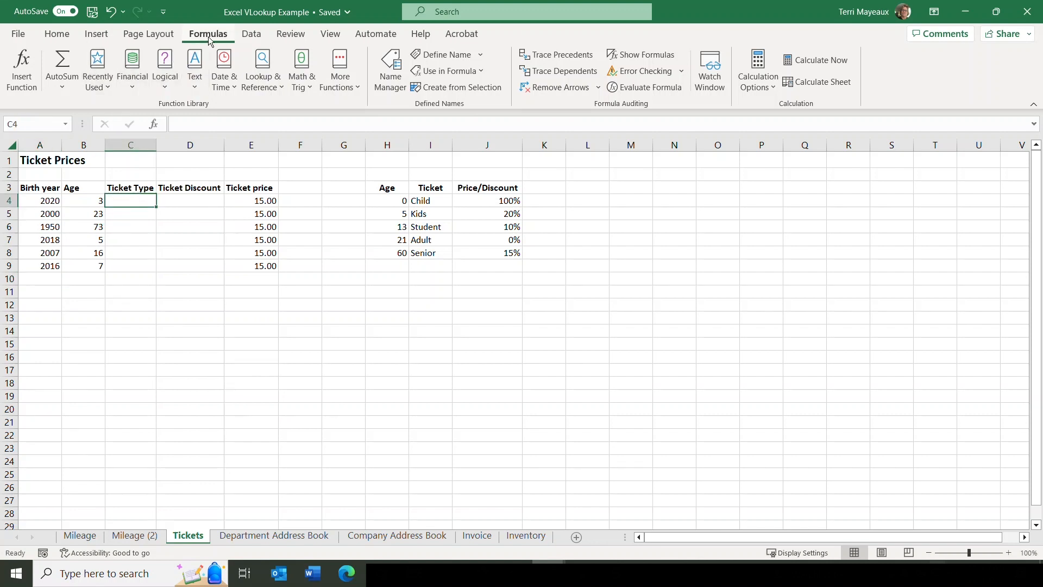
left_click(282, 90)
left_click_drag(346, 147, 345, 305)
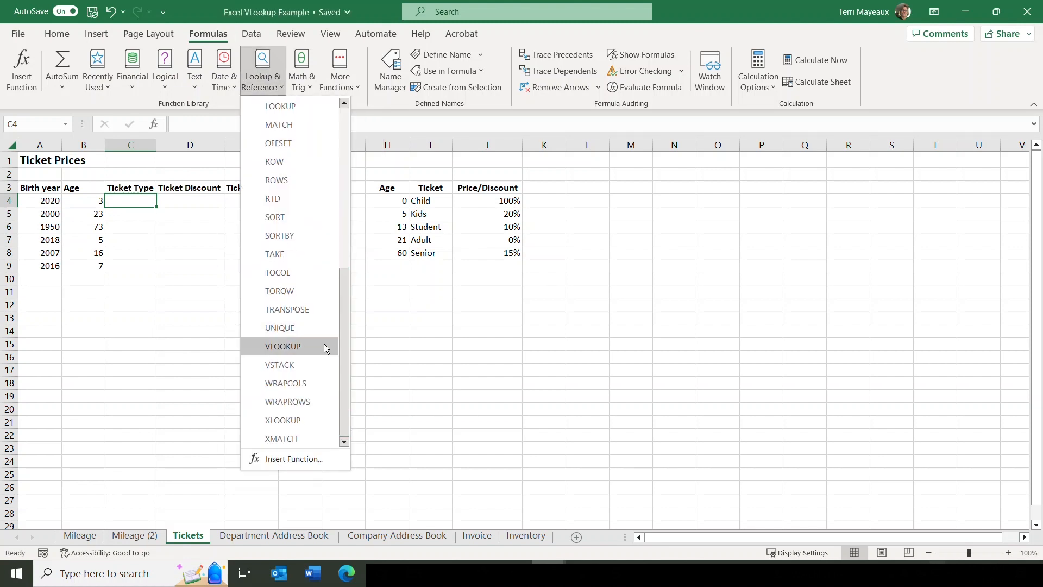
left_click(283, 346)
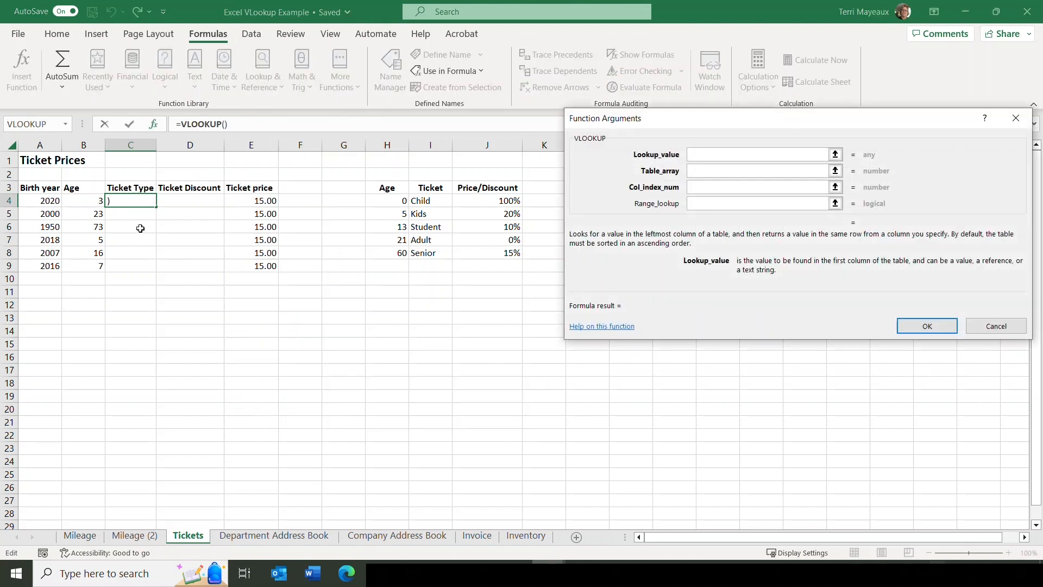
left_click(711, 153)
left_click(84, 200)
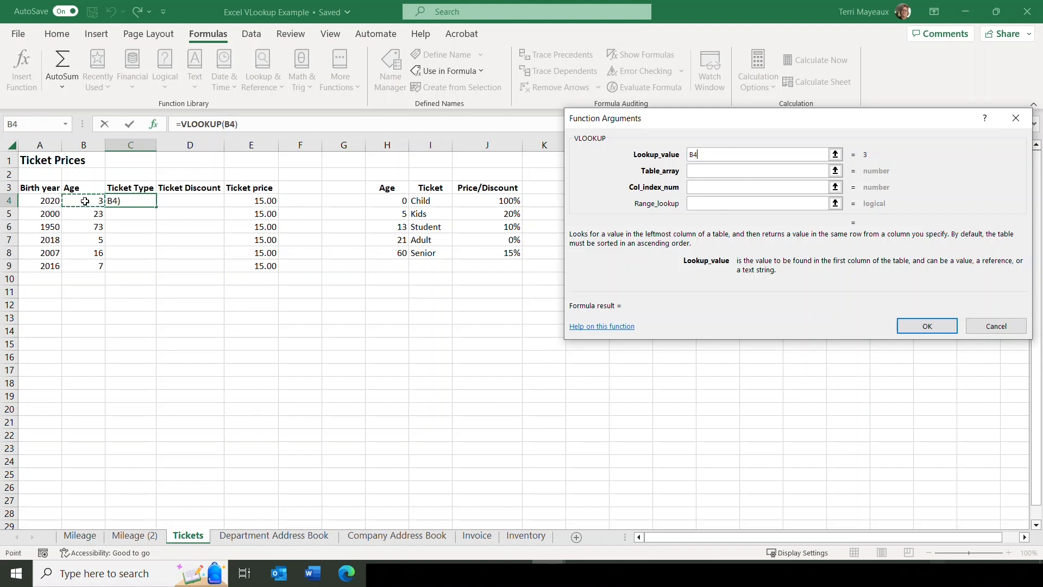
left_click(692, 171)
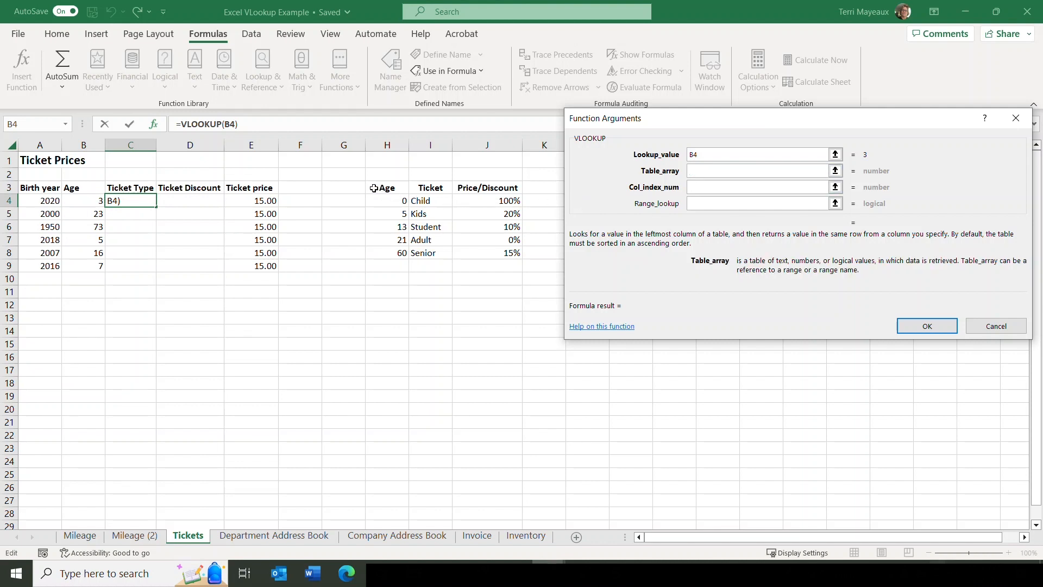
left_click_drag(374, 188, 508, 252)
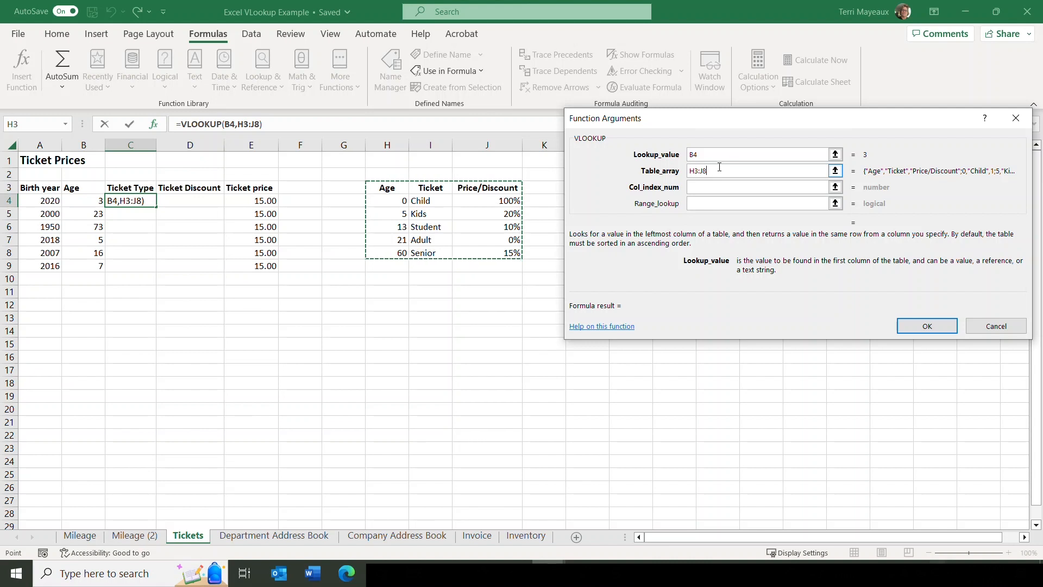
Make the table array of the C4 VLOOKUP absolute as $H$3:$J$8.
left_click(691, 170)
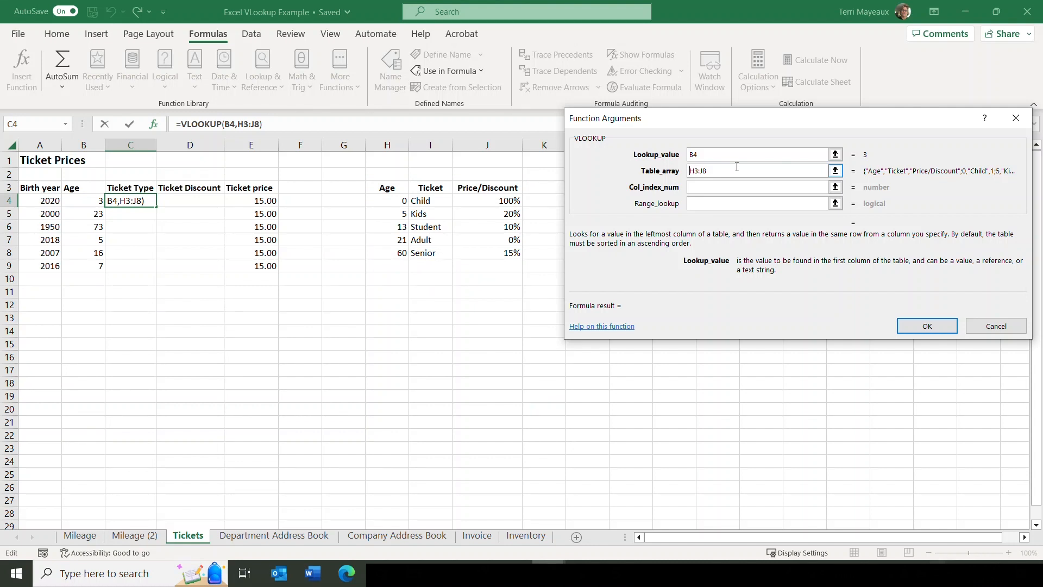
type("$")
left_click(701, 171)
type("$")
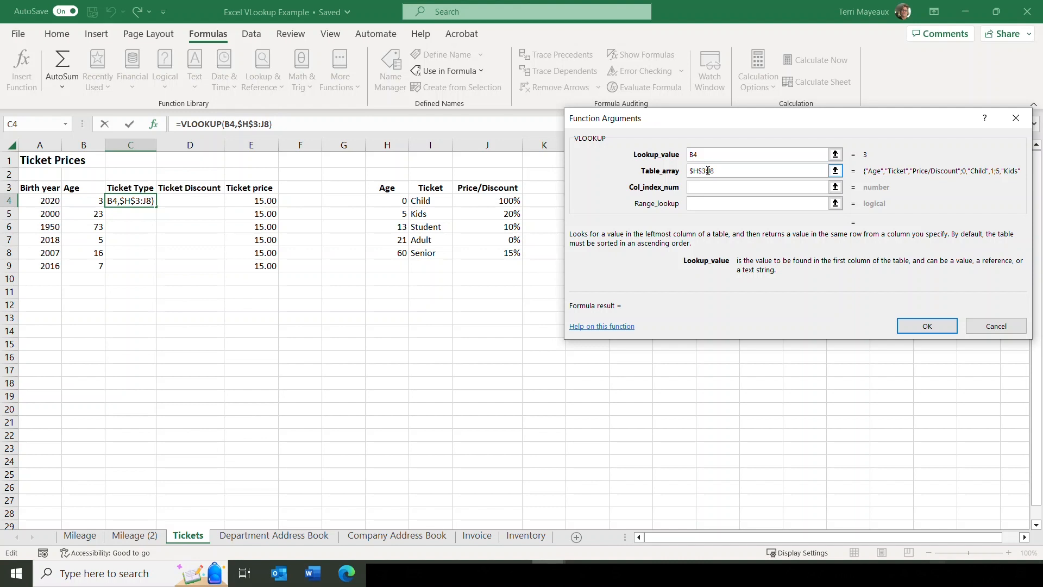
left_click(708, 171)
type("$")
left_click(717, 170)
type("$J$")
Set the column index to 2 with the range lookup left blank, and fill the ticket type formula from C4 down to C9.
left_click(716, 186)
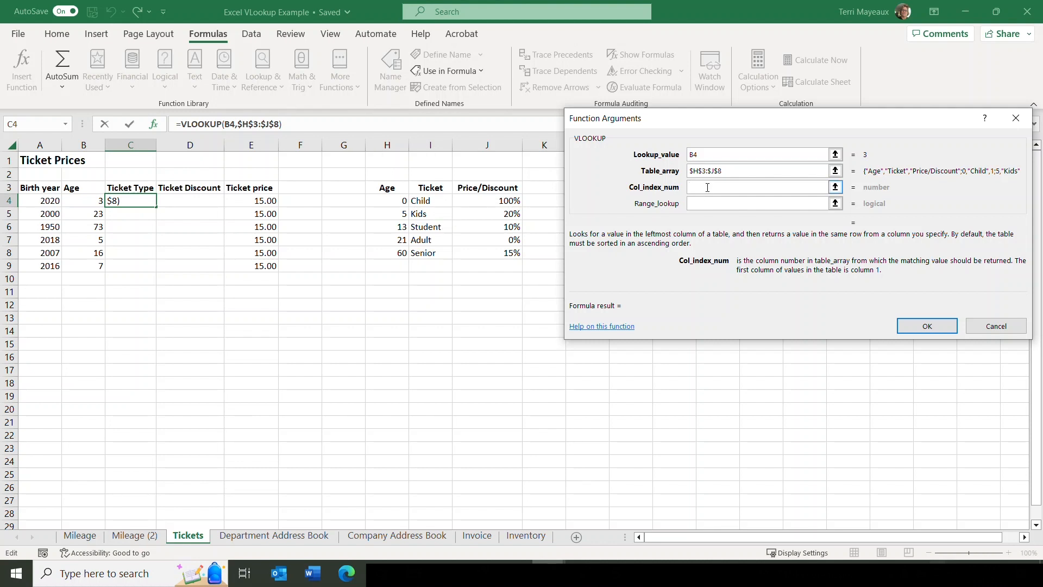
type("2")
left_click(706, 203)
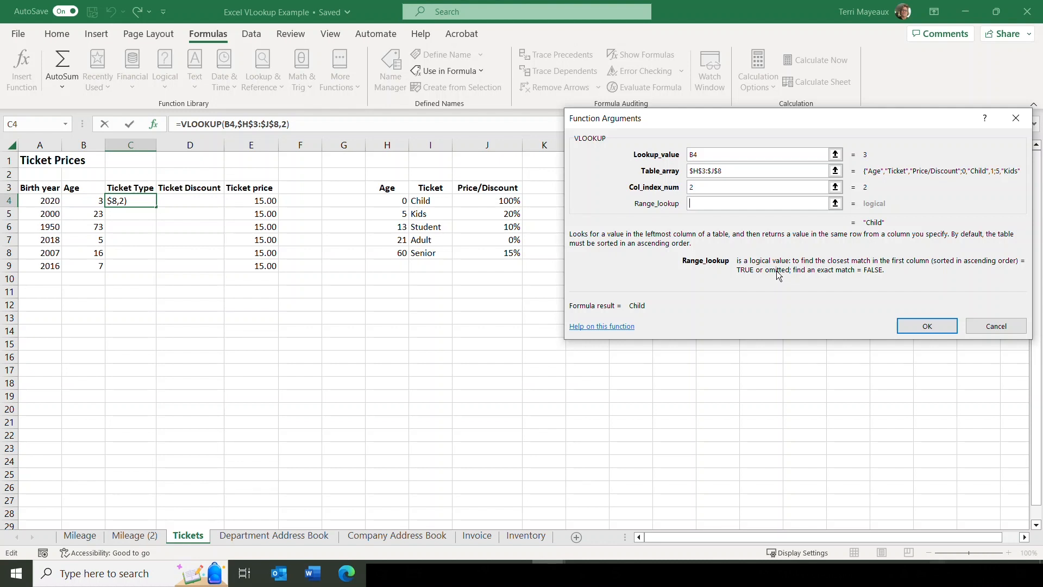
left_click(920, 321)
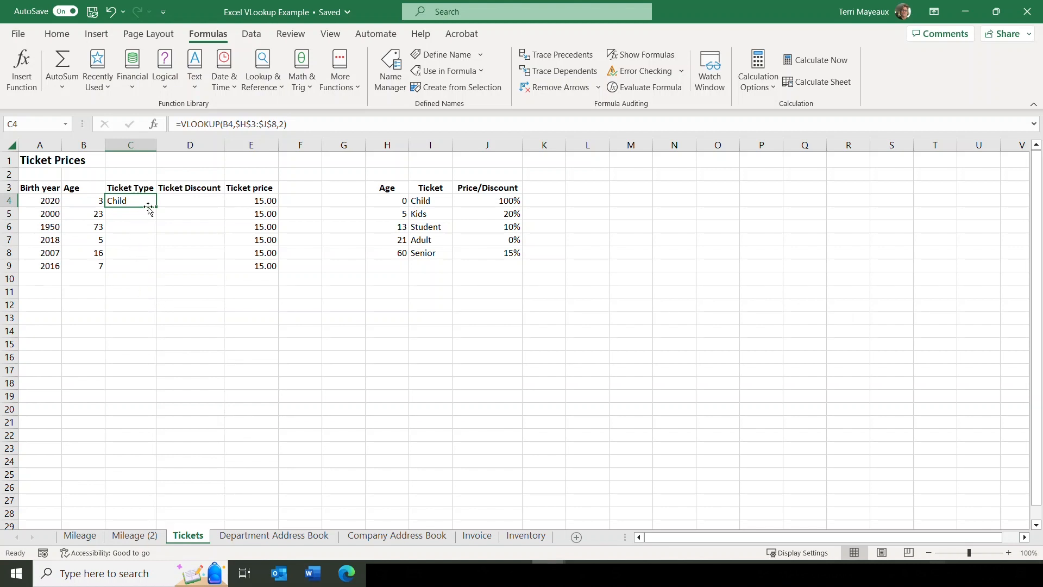
left_click_drag(156, 207, 156, 272)
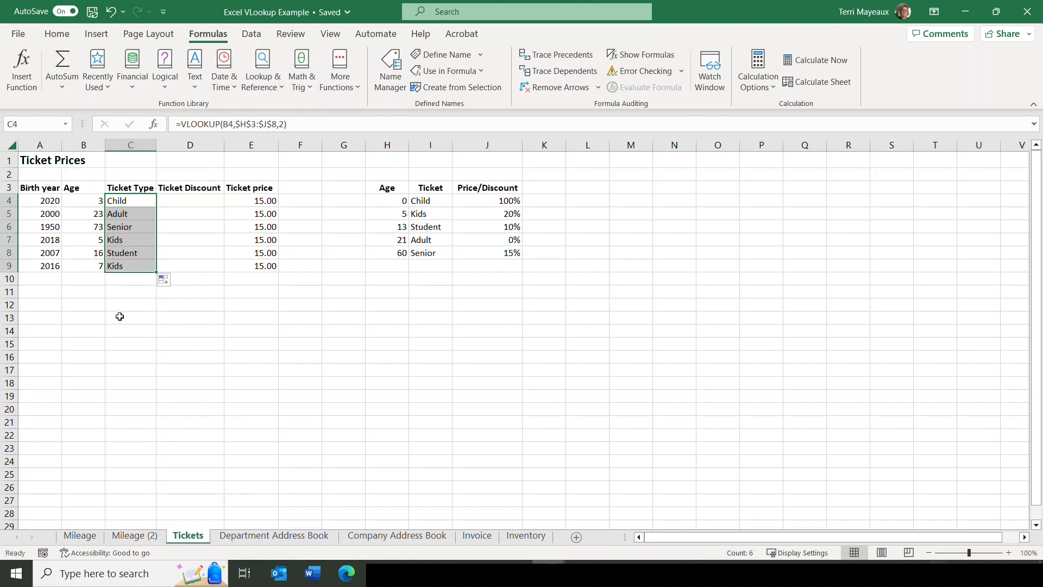
Check the ticket types in C5 through C9 against the age lookup table.
left_click(141, 211)
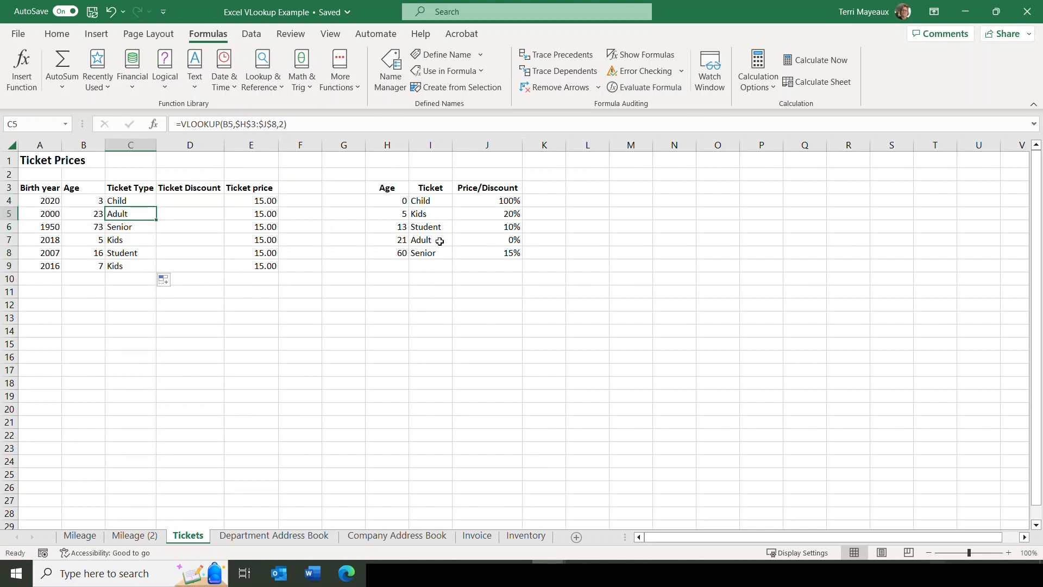
left_click(143, 225)
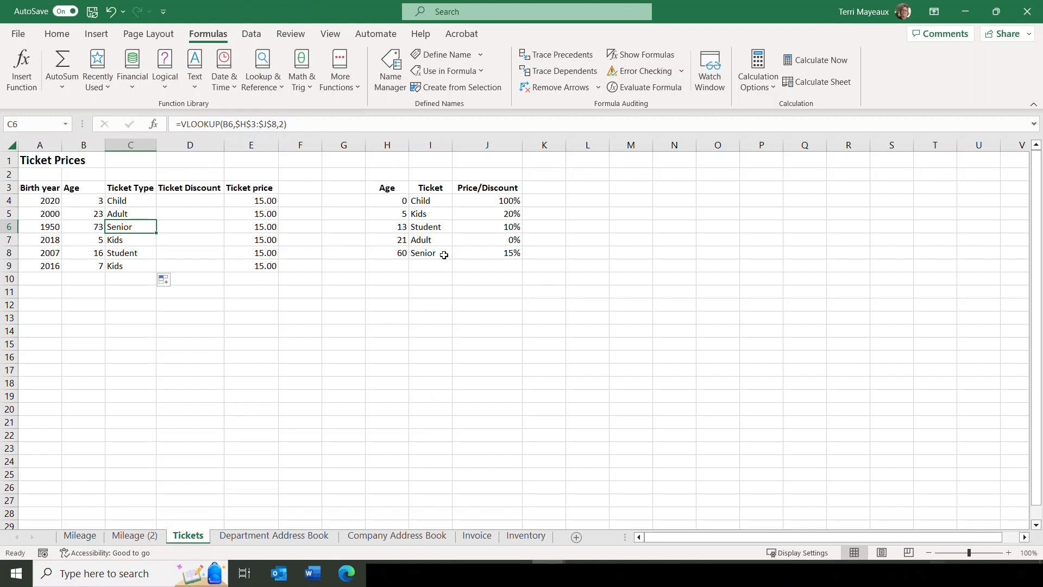
left_click(146, 241)
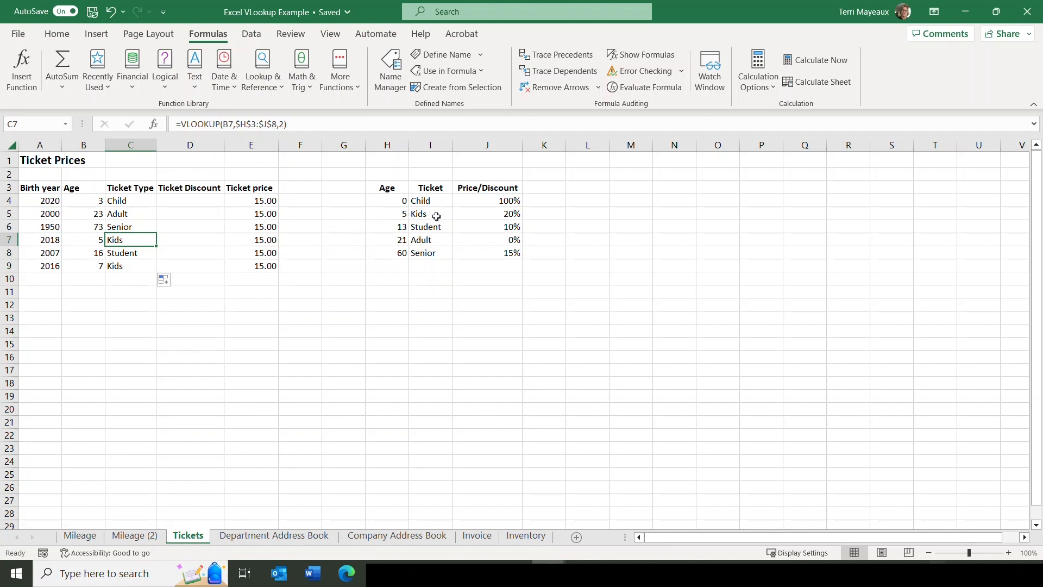
left_click(148, 253)
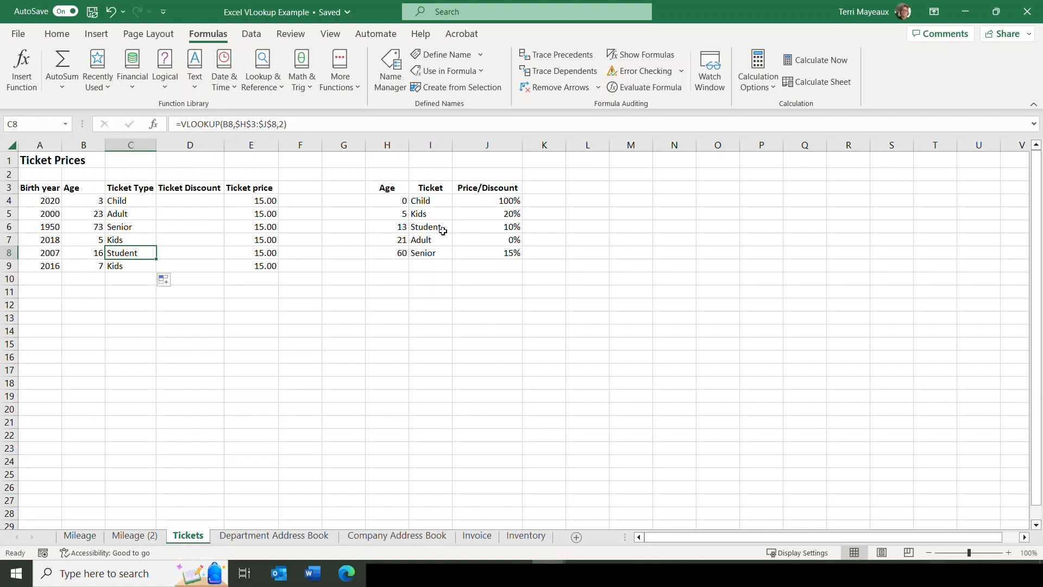
left_click(136, 266)
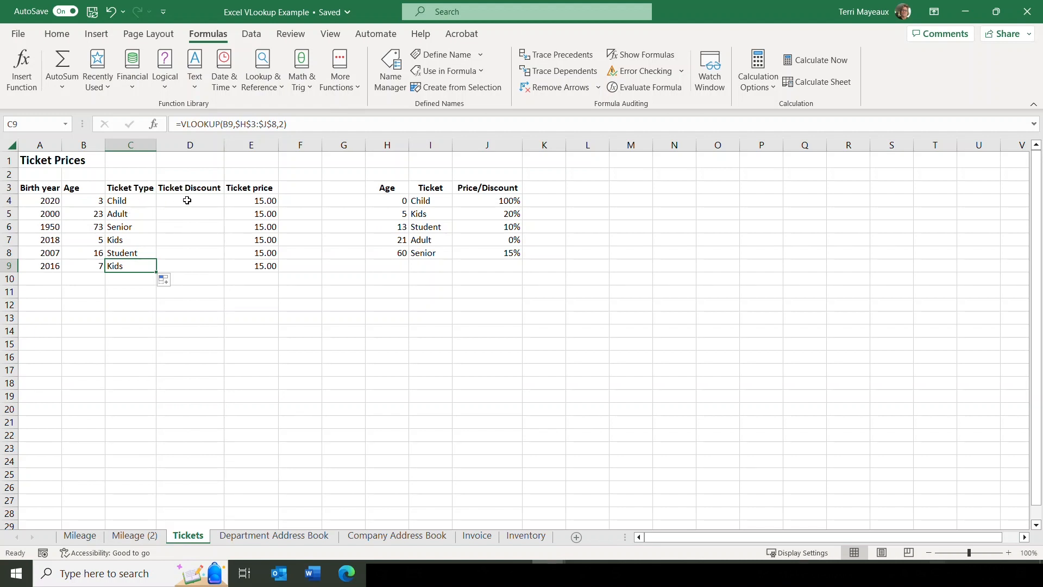
Start a VLOOKUP in D4 with B4 as the lookup value and H3:J8 as the table array.
left_click(187, 200)
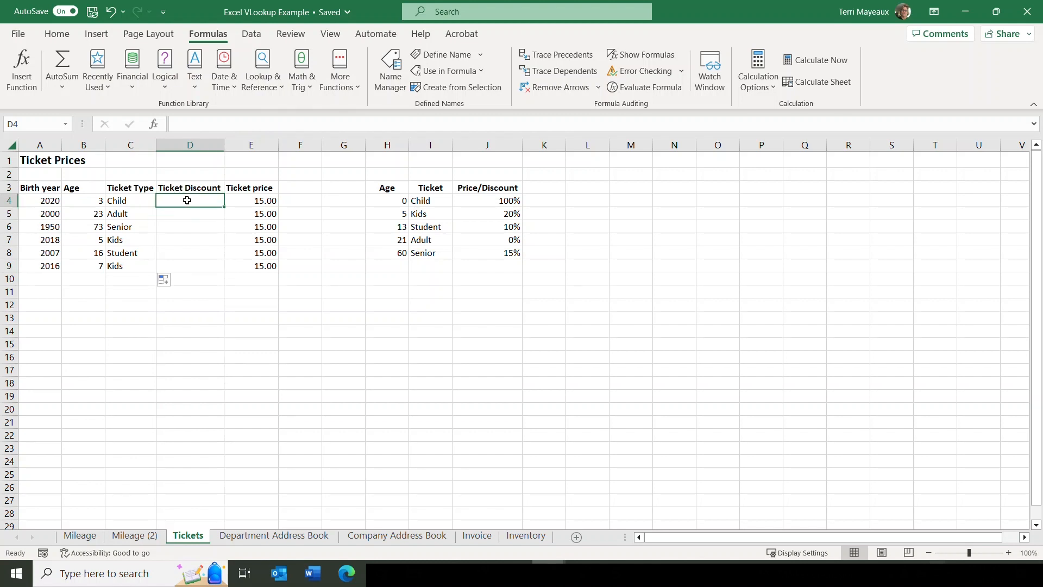
left_click(281, 90)
left_click_drag(339, 172, 337, 370)
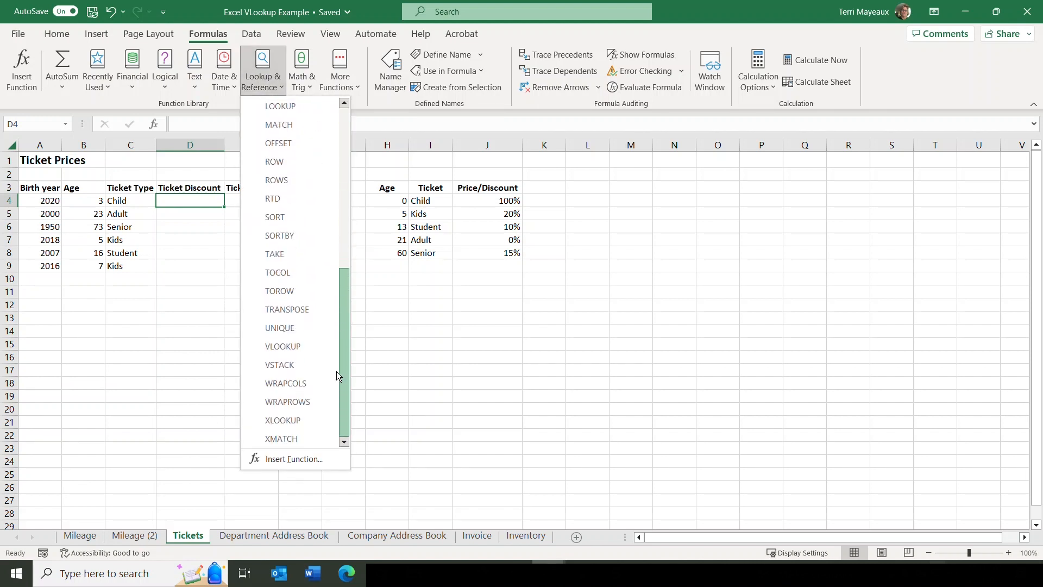
left_click(282, 346)
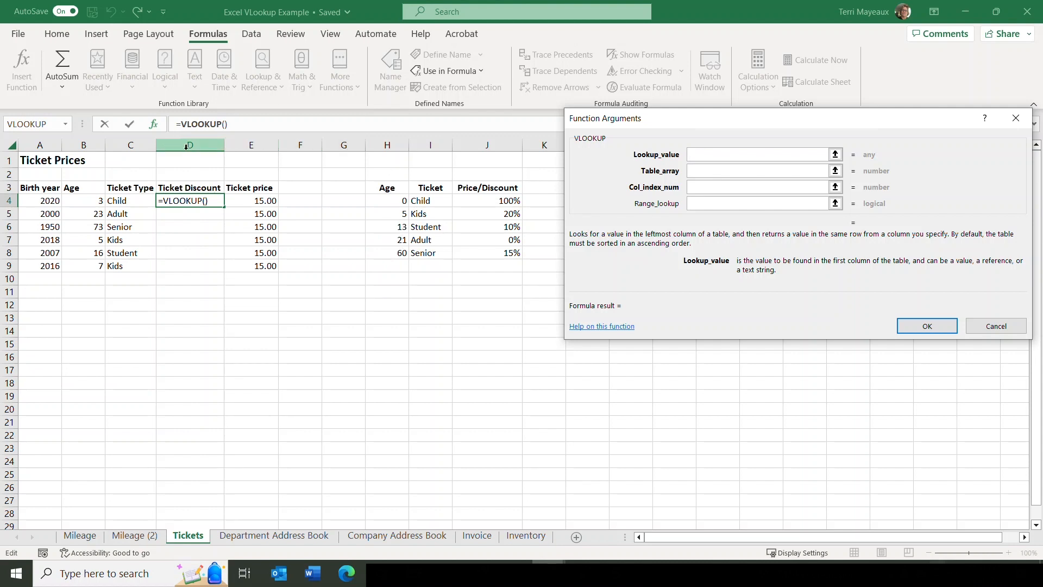
left_click(80, 203)
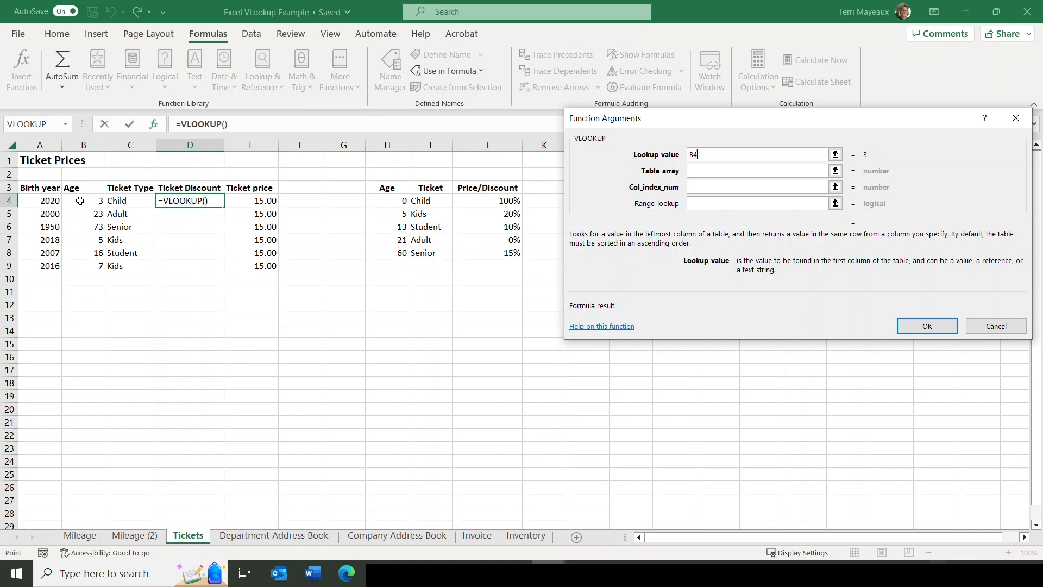
left_click(742, 172)
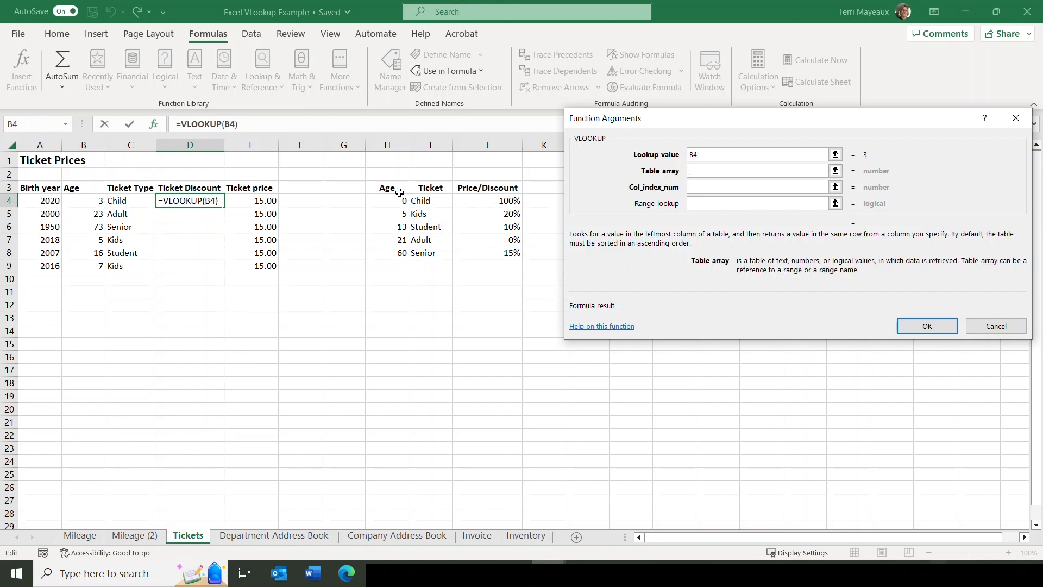
left_click_drag(403, 195, 513, 249)
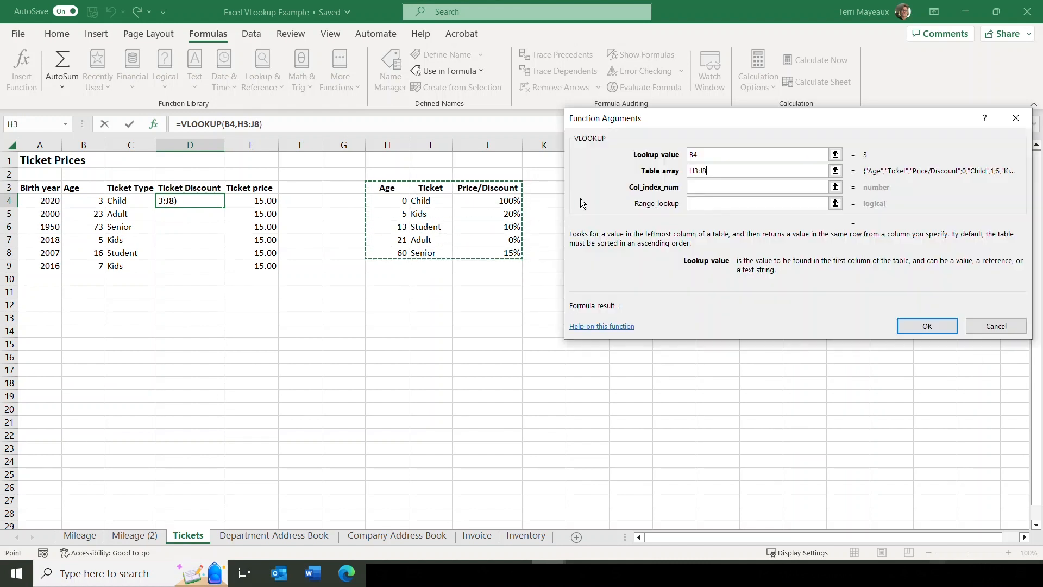
Make the table array of the D4 VLOOKUP absolute as $H$3:$J$8.
left_click(715, 172)
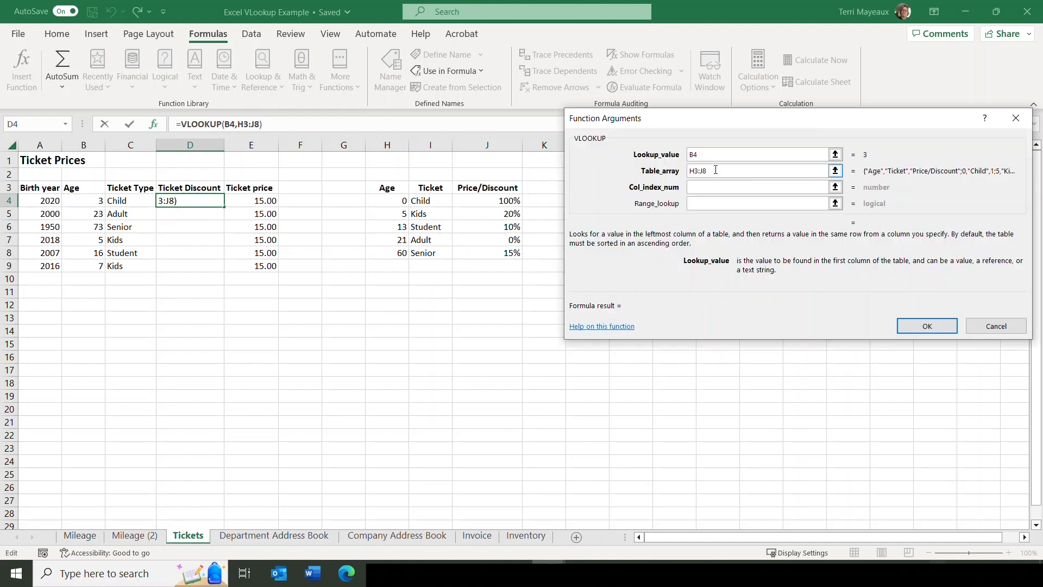
type("$H$3:")
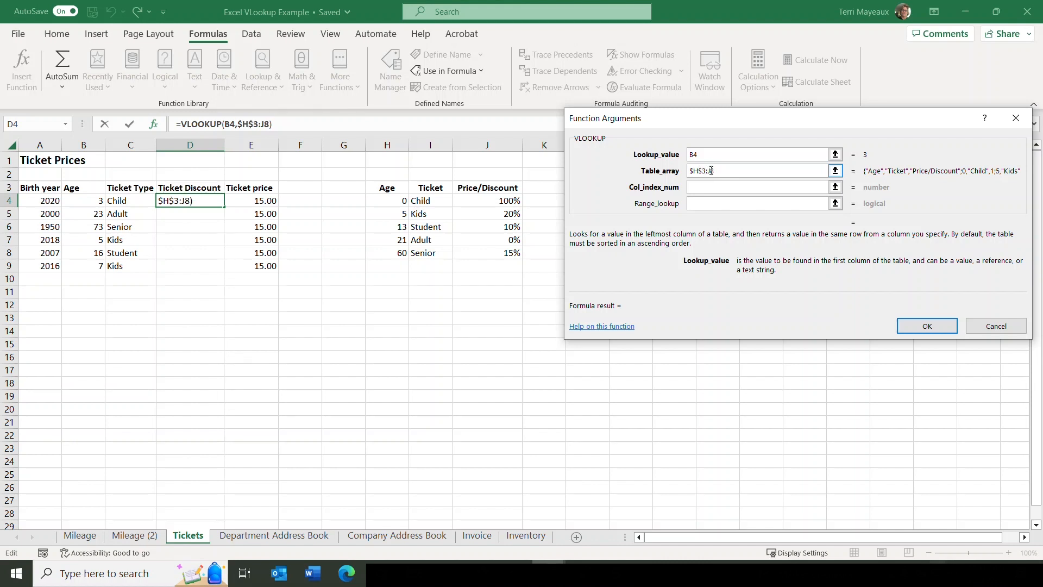
type("$J")
type("$J$")
Set the column index to 3 with the range lookup left blank, and fill the ticket discount formula from D4 down to D9.
left_click(711, 187)
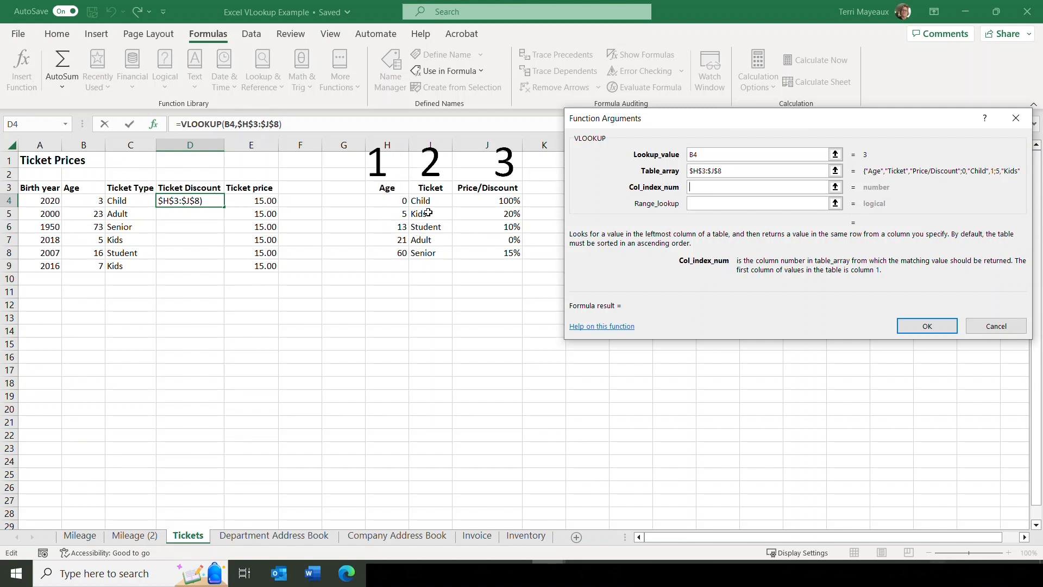
left_click(691, 185)
type("3")
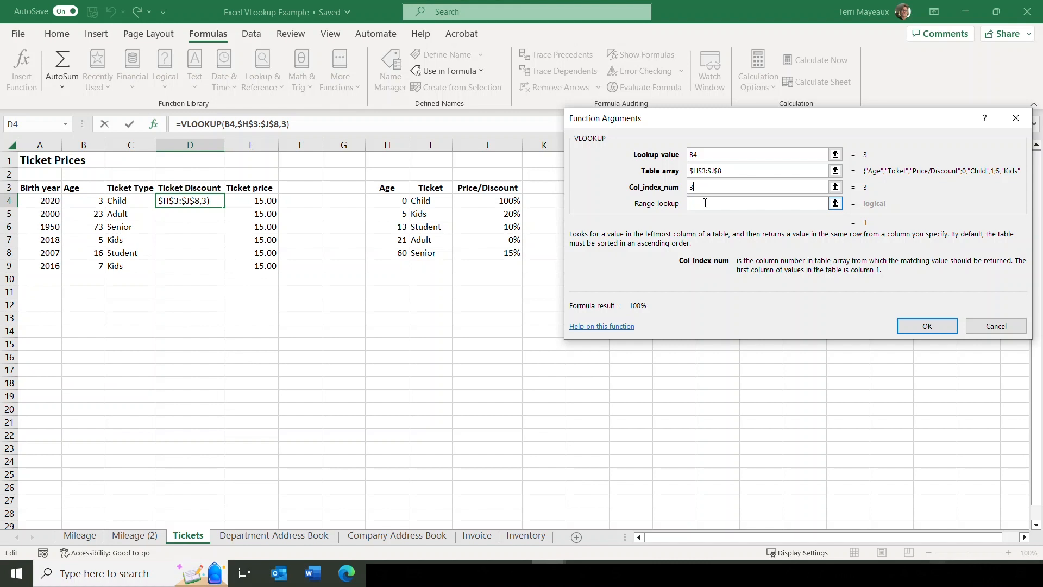
left_click(927, 326)
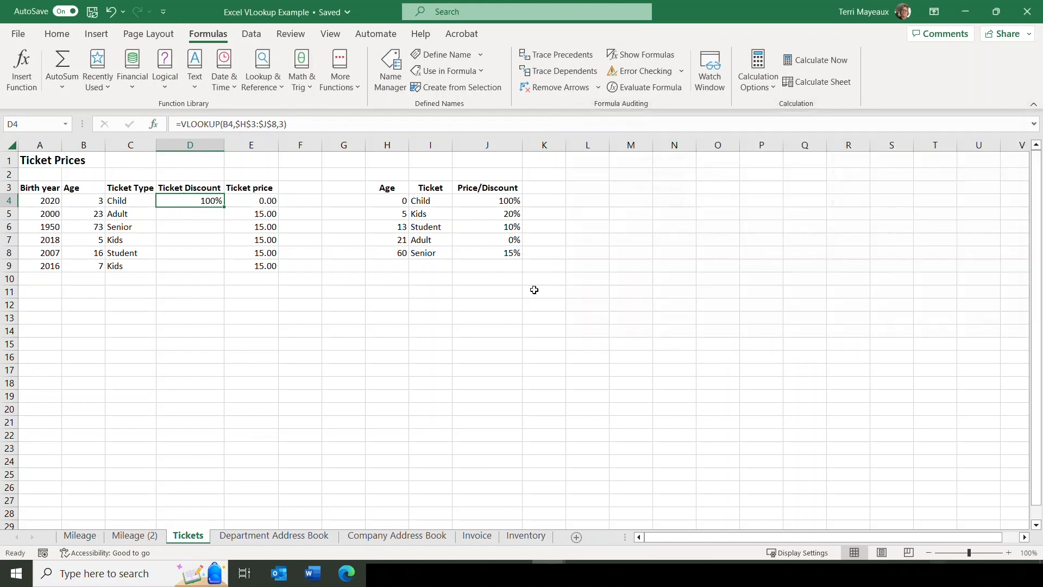
left_click_drag(224, 208, 218, 273)
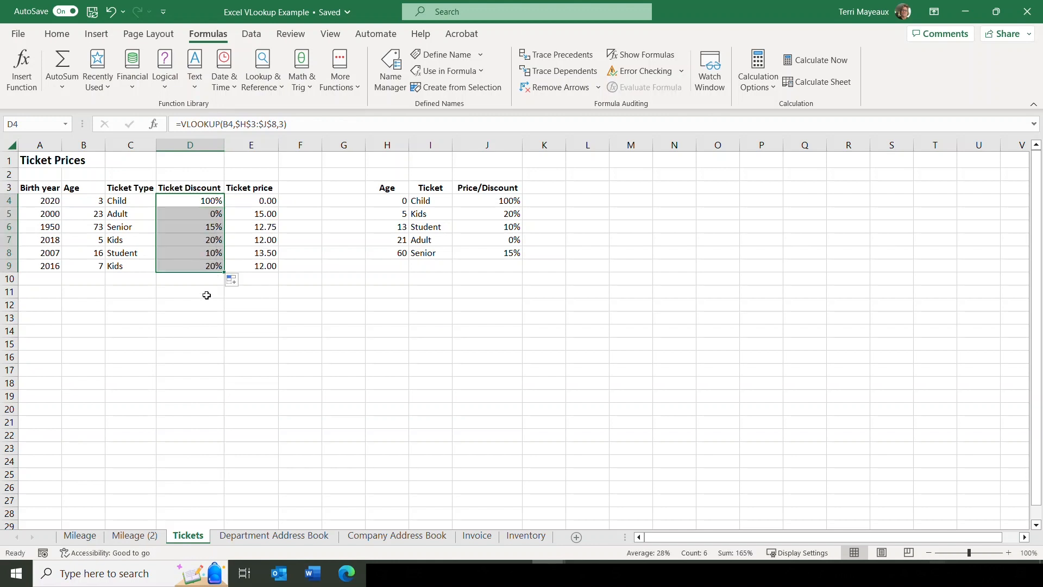
left_click(187, 201)
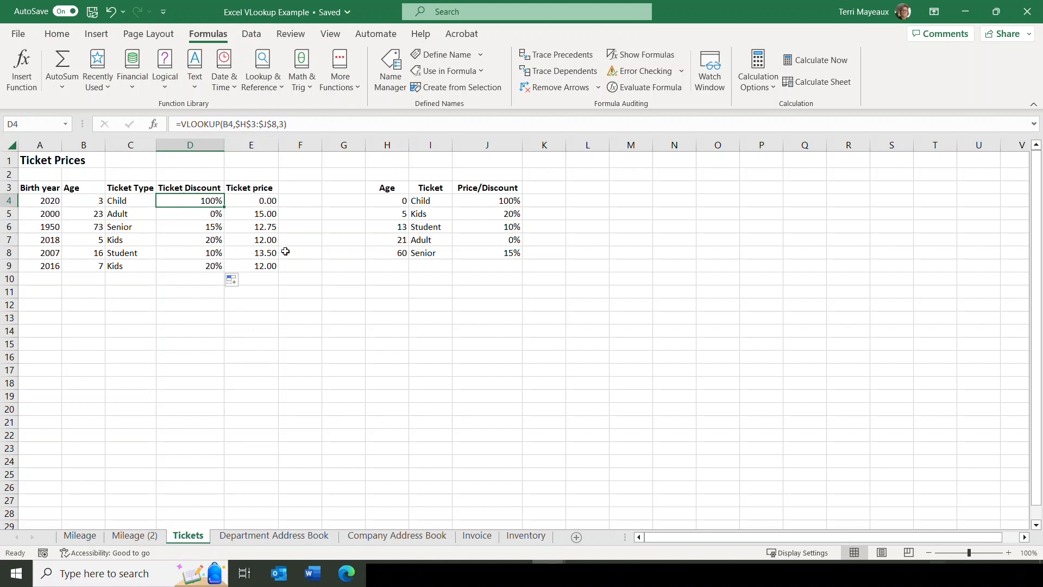
left_click(40, 174)
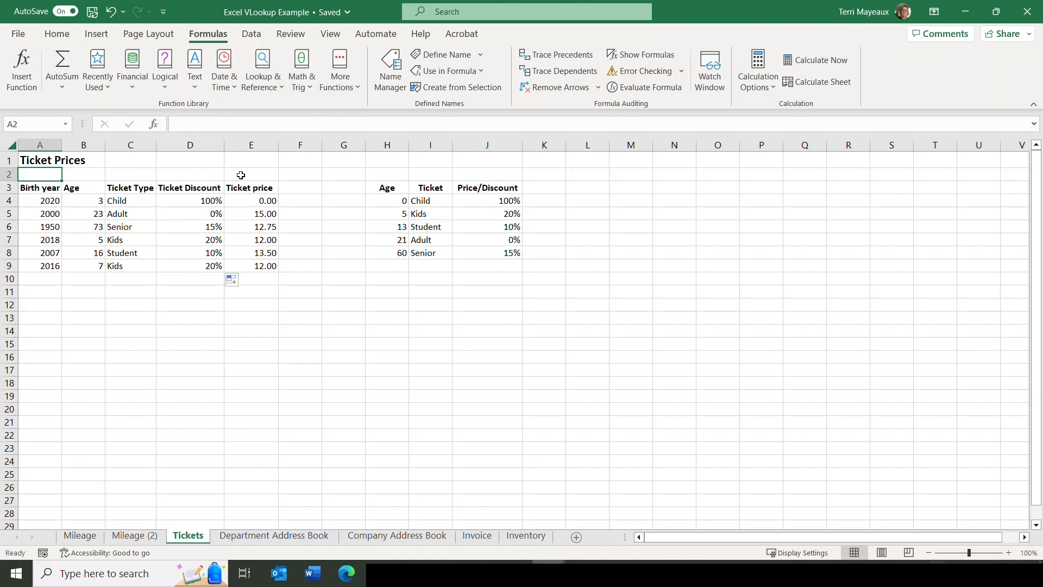
Examine the Department Address Book and Company Address Book sheets, and select the first Name cell, B4, on the department sheet.
key("ctrl+Page_Down")
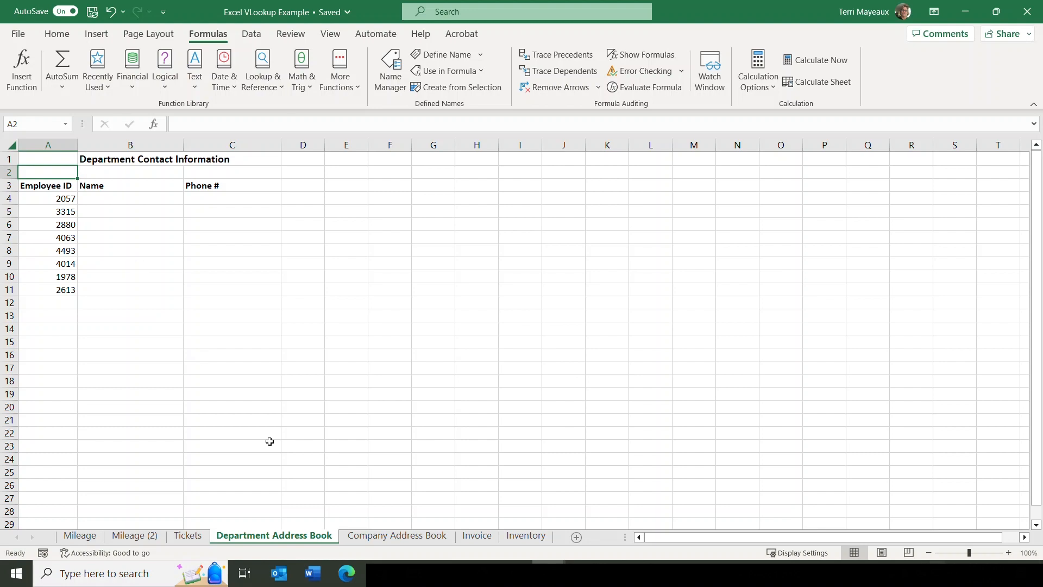
left_click(389, 536)
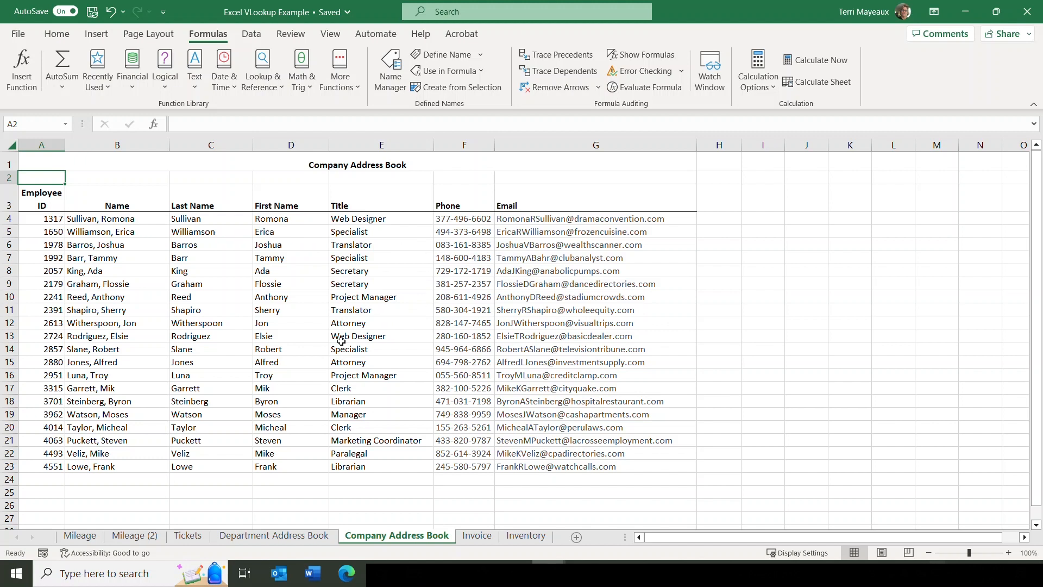
left_click(283, 537)
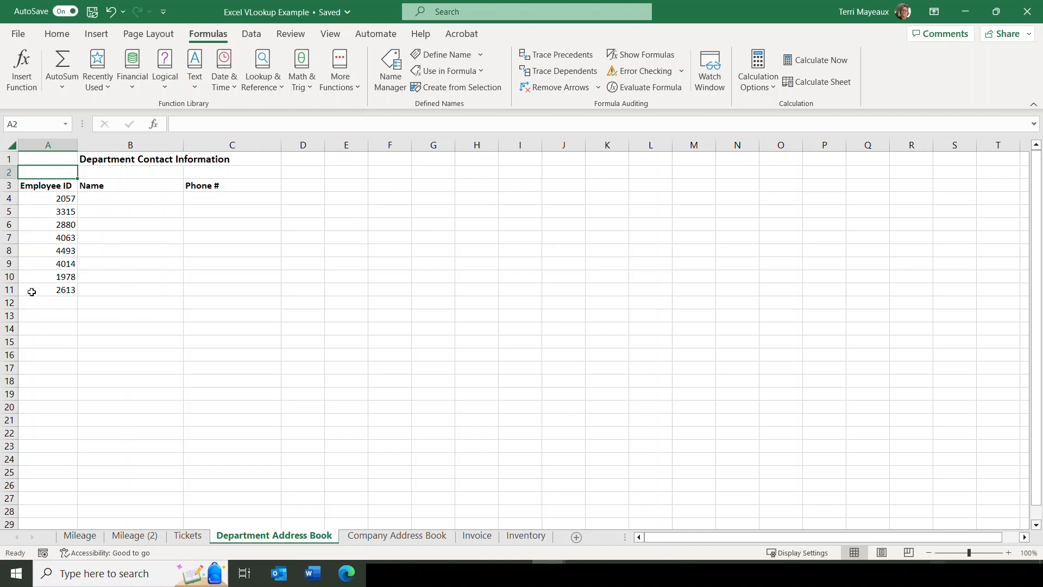
left_click(116, 201)
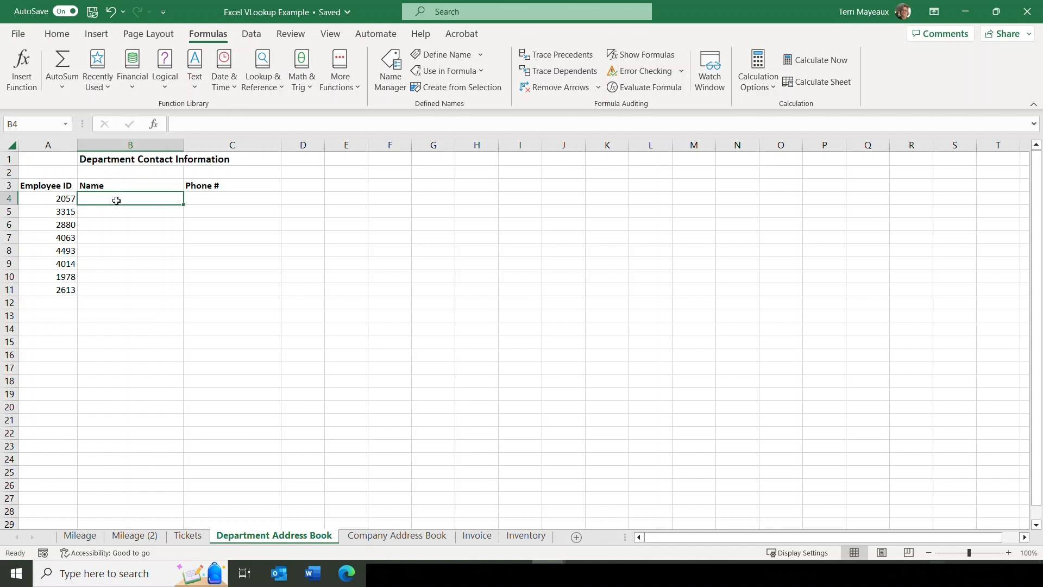
Start a VLOOKUP in B4 with A4 as the lookup value and A3:G23 on the Company Address Book sheet as the table array.
left_click(281, 88)
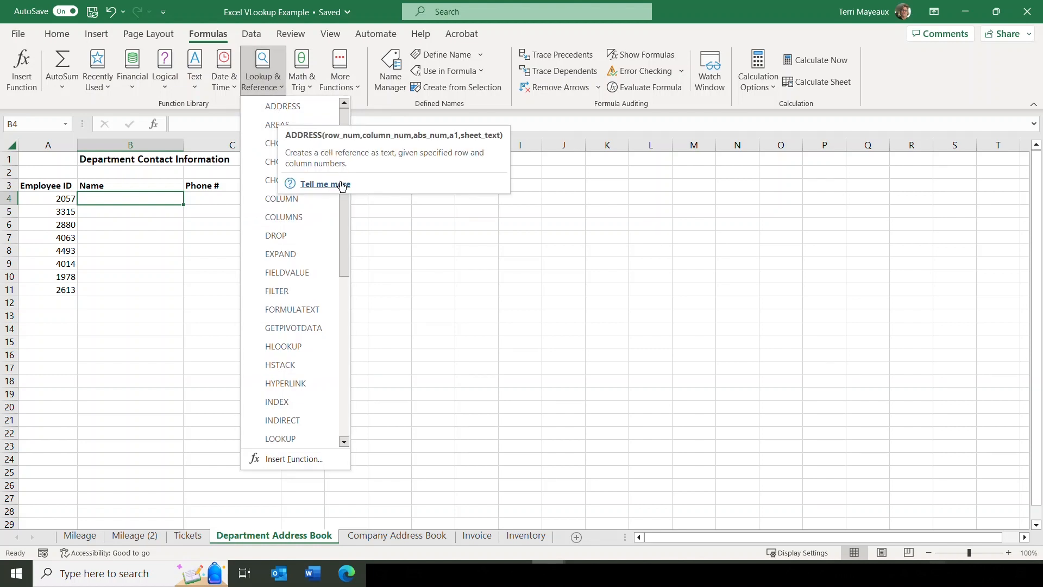
left_click_drag(344, 218, 344, 376)
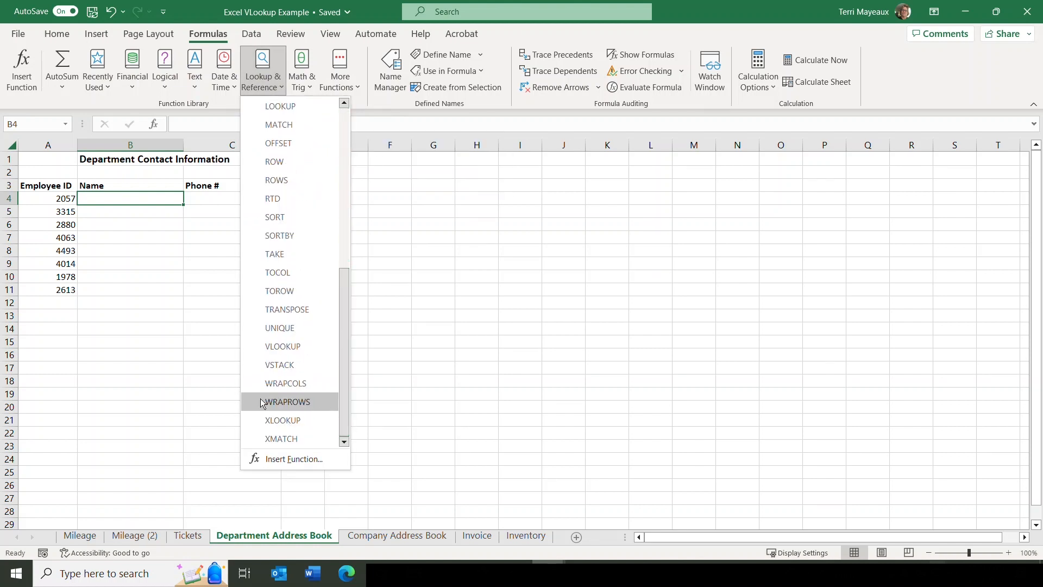
left_click(282, 350)
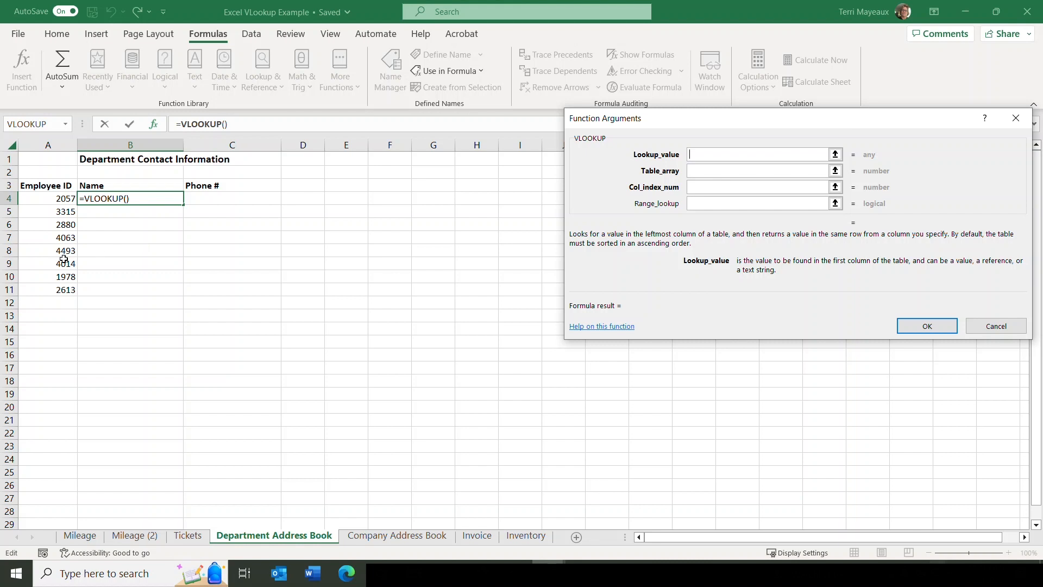
left_click(37, 199)
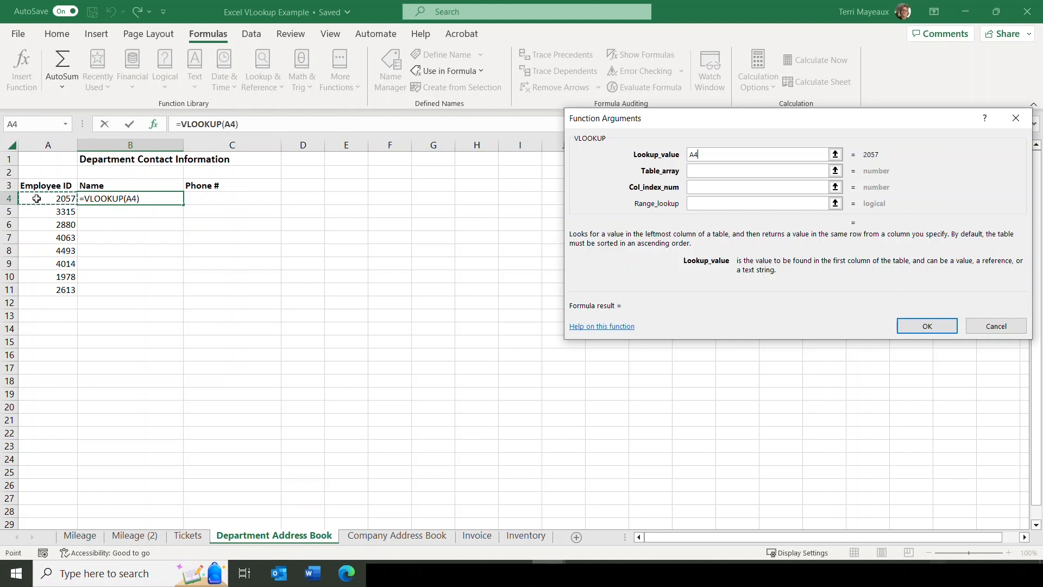
left_click(700, 170)
left_click(699, 171)
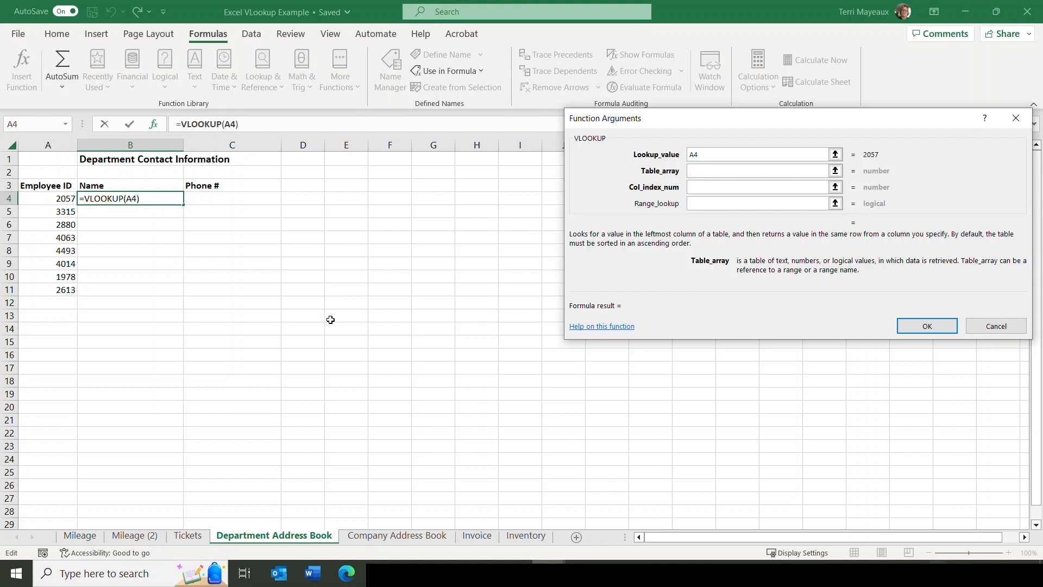
left_click(403, 536)
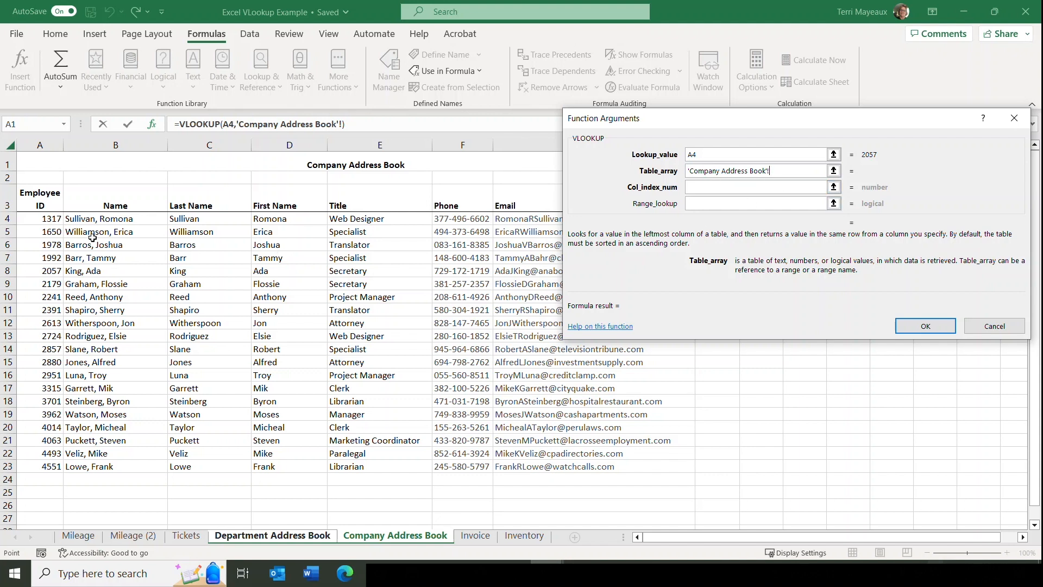
left_click(44, 202)
left_click_drag(44, 202, 565, 466)
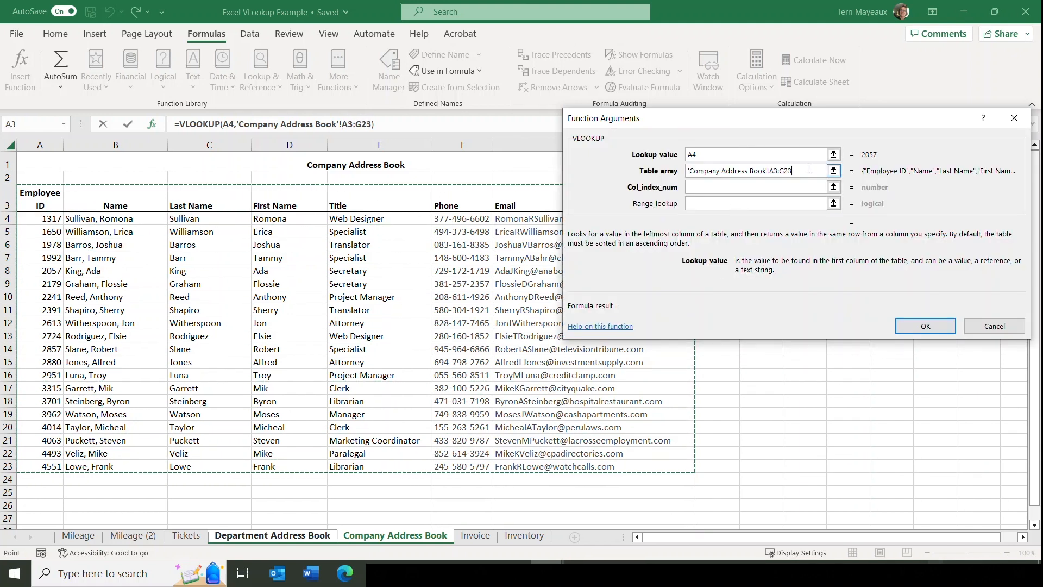
Make the table array of the B4 VLOOKUP absolute as 'Company Address Book'!$A$3:$G$23.
left_click(771, 171)
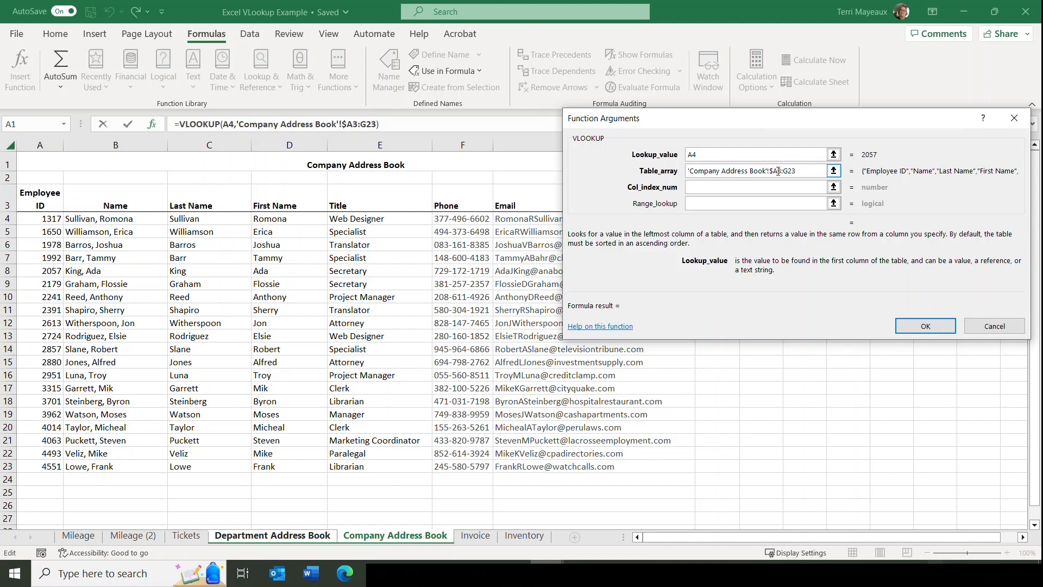
left_click(784, 171)
type("$")
left_click(788, 170)
type("$")
left_click(802, 172)
type("$G$")
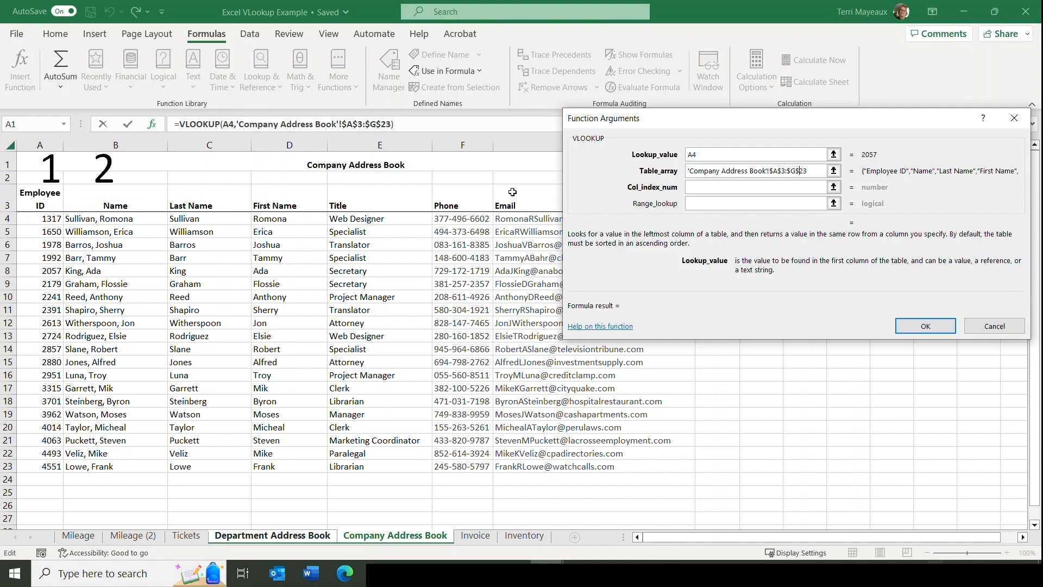
Set the column index to 2 and the range lookup to false, and fill the name formula from B4 down to B11.
left_click(694, 188)
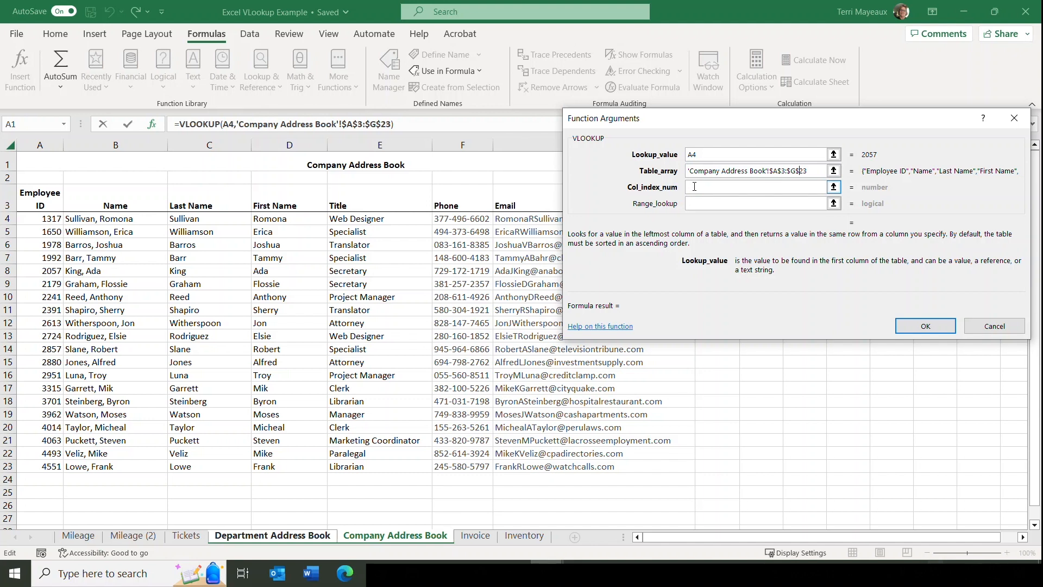
left_click(694, 186)
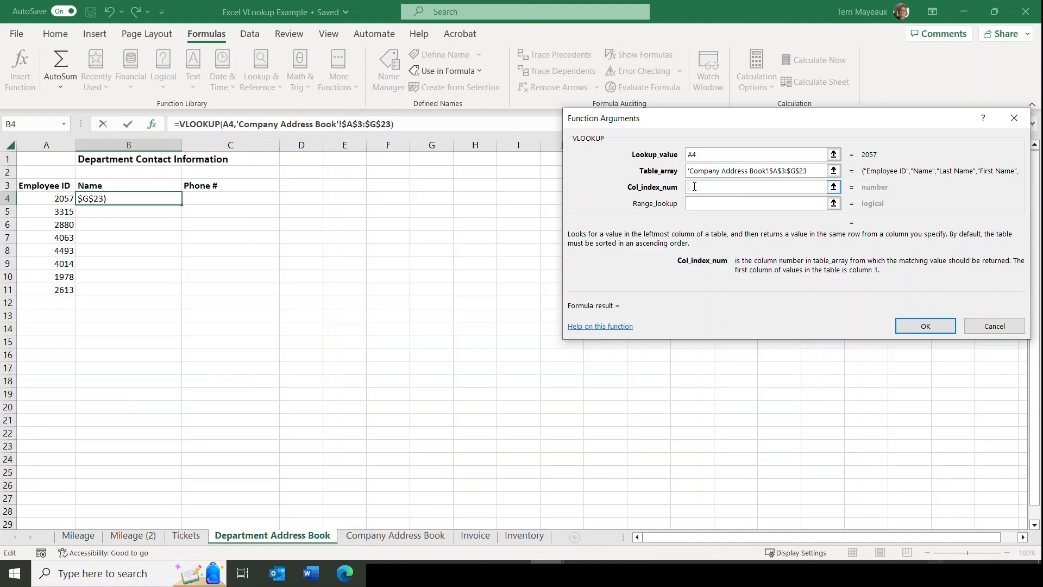
type("2")
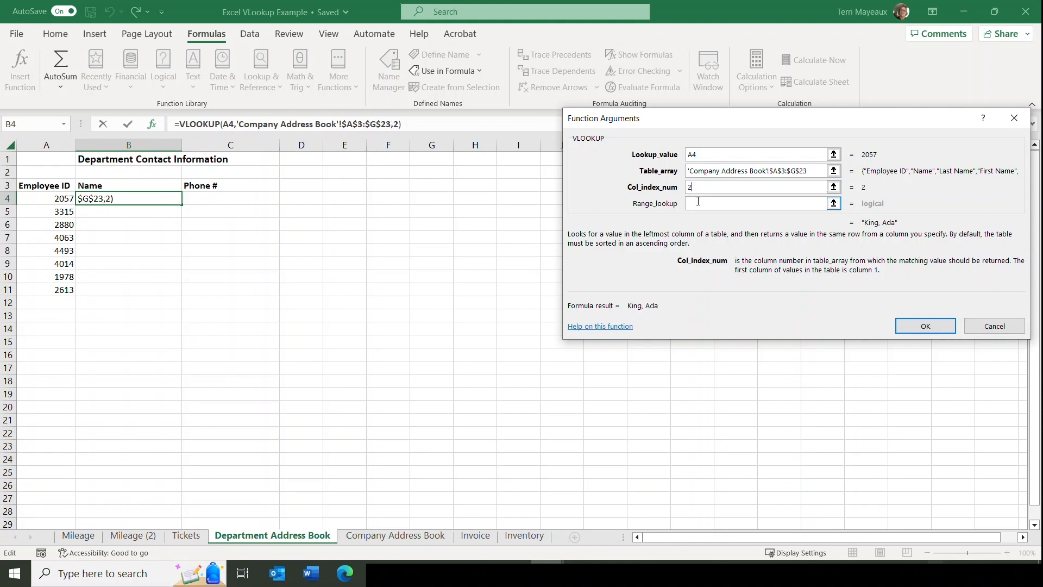
left_click(697, 202)
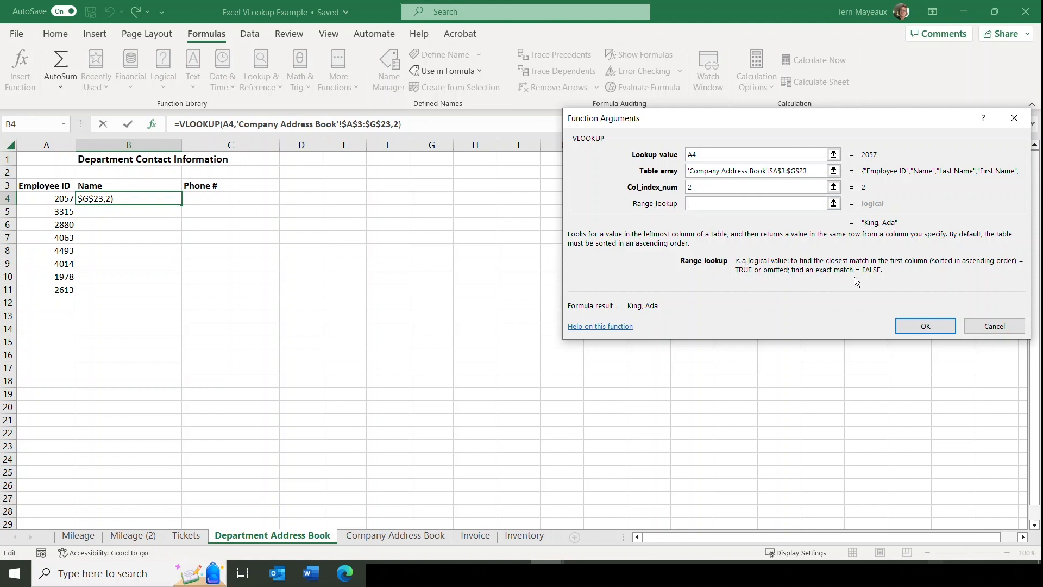
type("false")
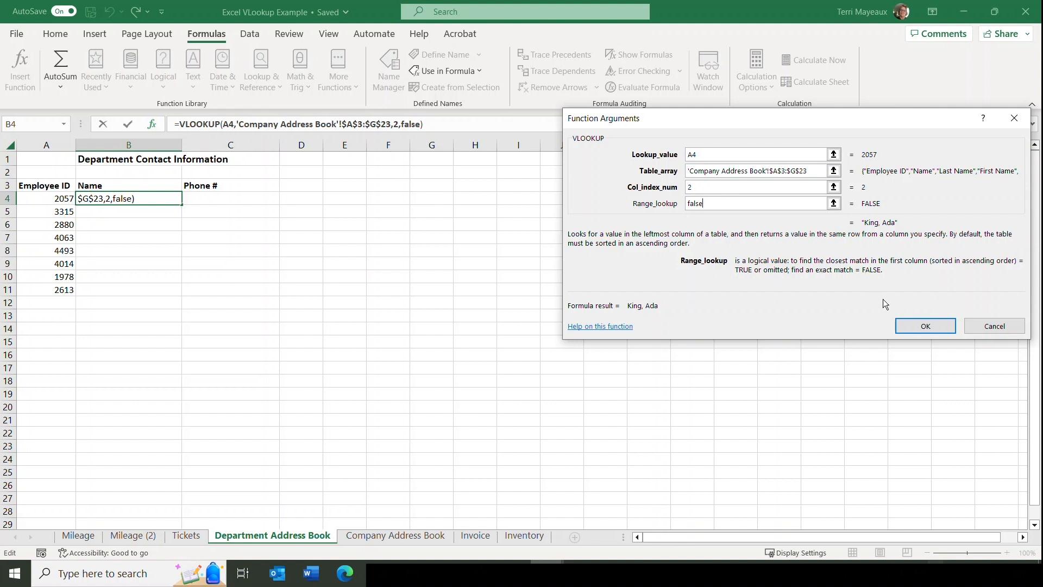
left_click(932, 326)
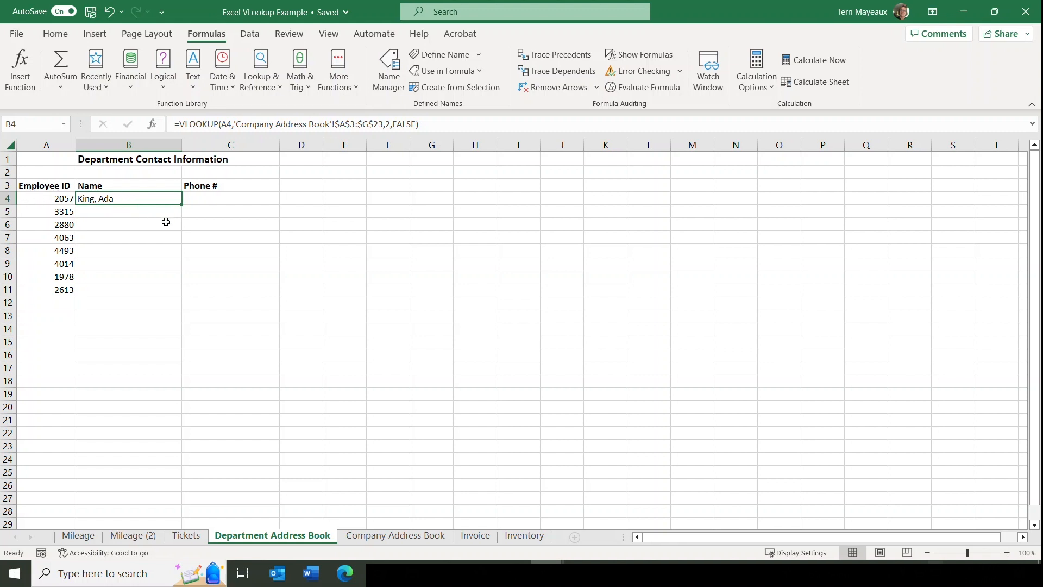
left_click_drag(181, 208, 168, 294)
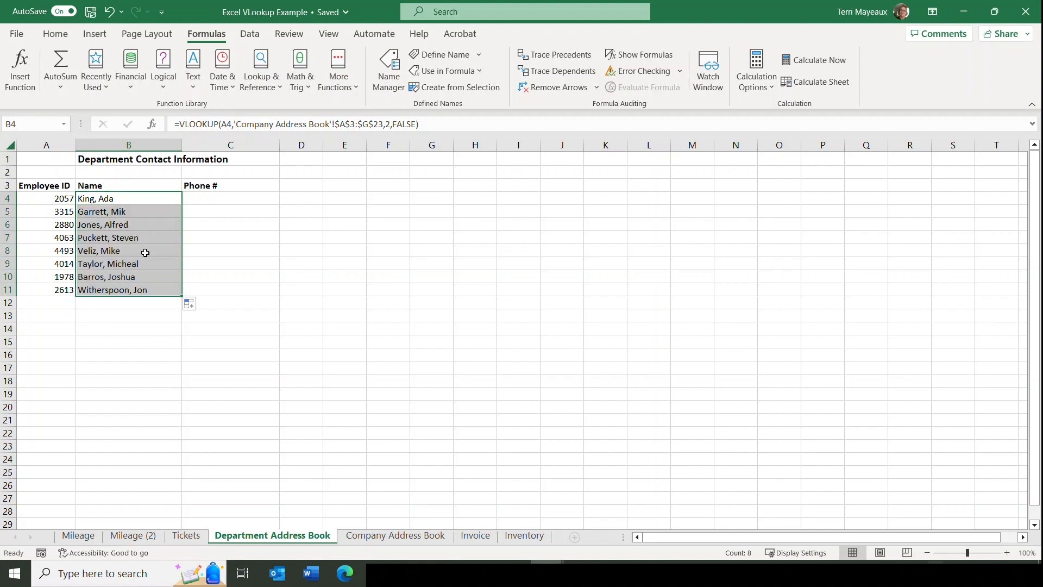
Start a VLOOKUP in the first Phone # cell, C4, with lookup value A4 and table array A3:G23 on the Company Address Book sheet.
left_click(217, 198)
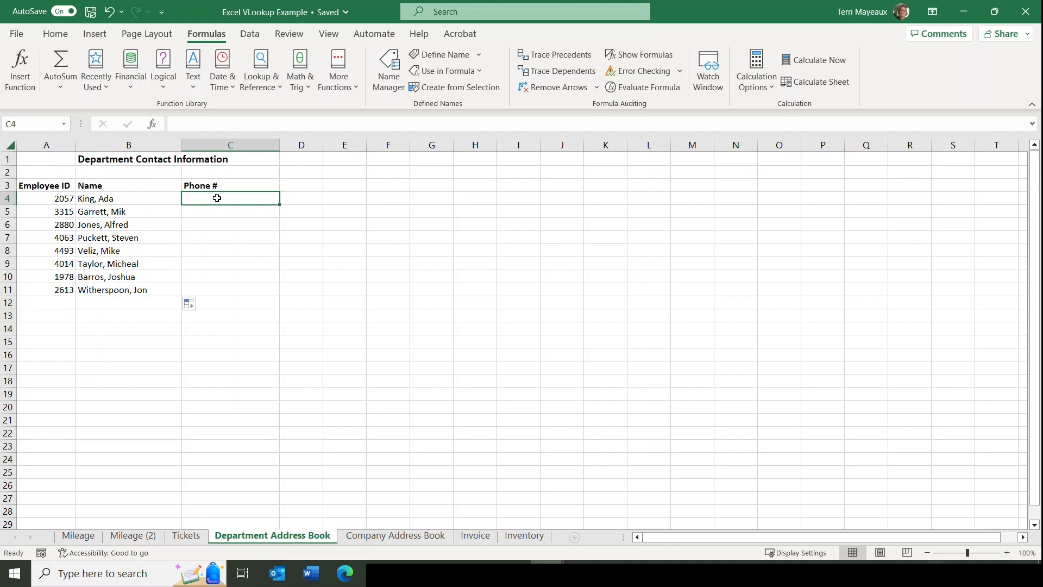
left_click(280, 89)
left_click_drag(342, 213, 343, 373)
left_click(285, 346)
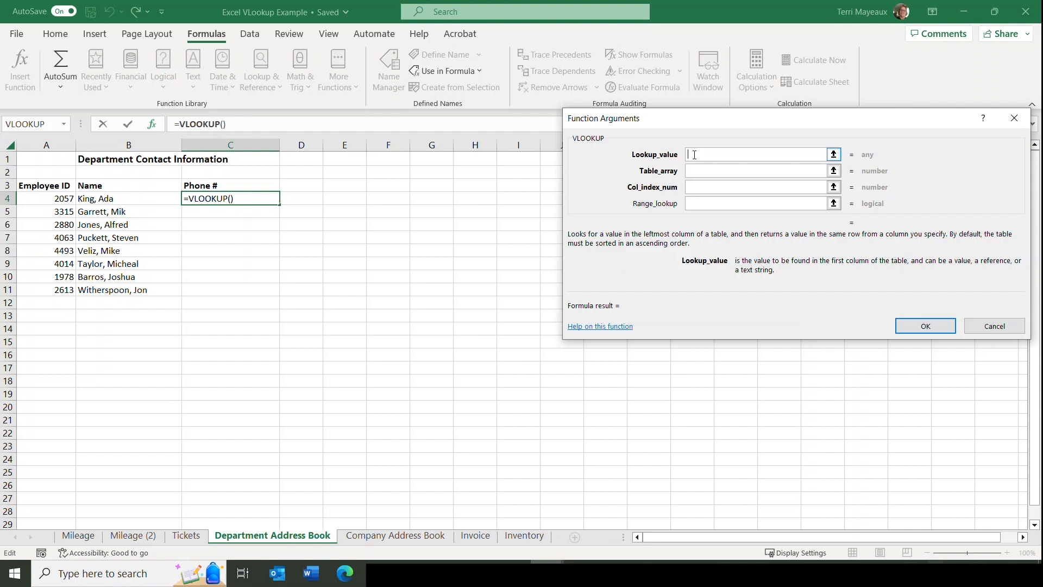
left_click(42, 199)
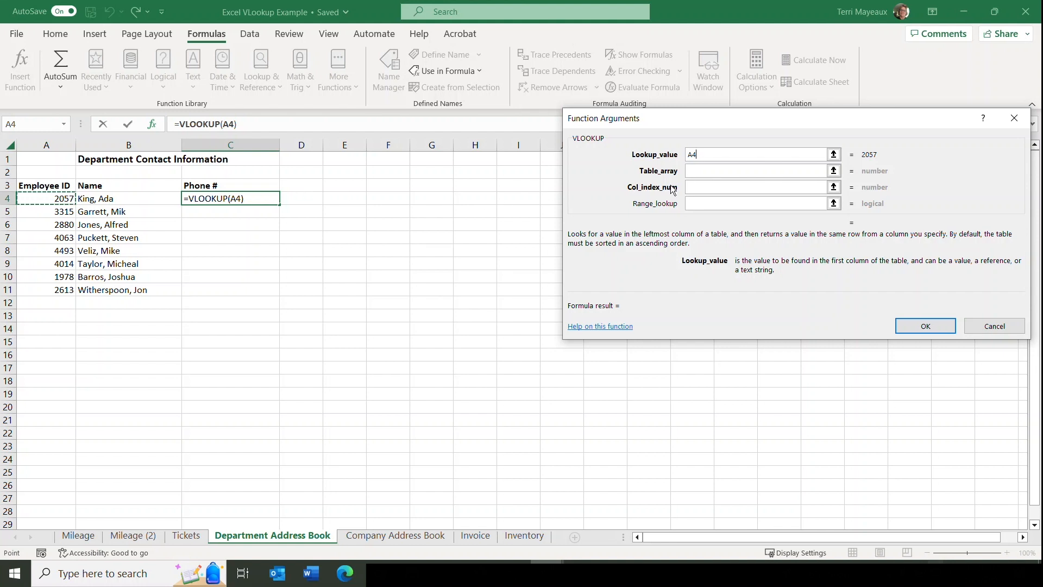
left_click(695, 172)
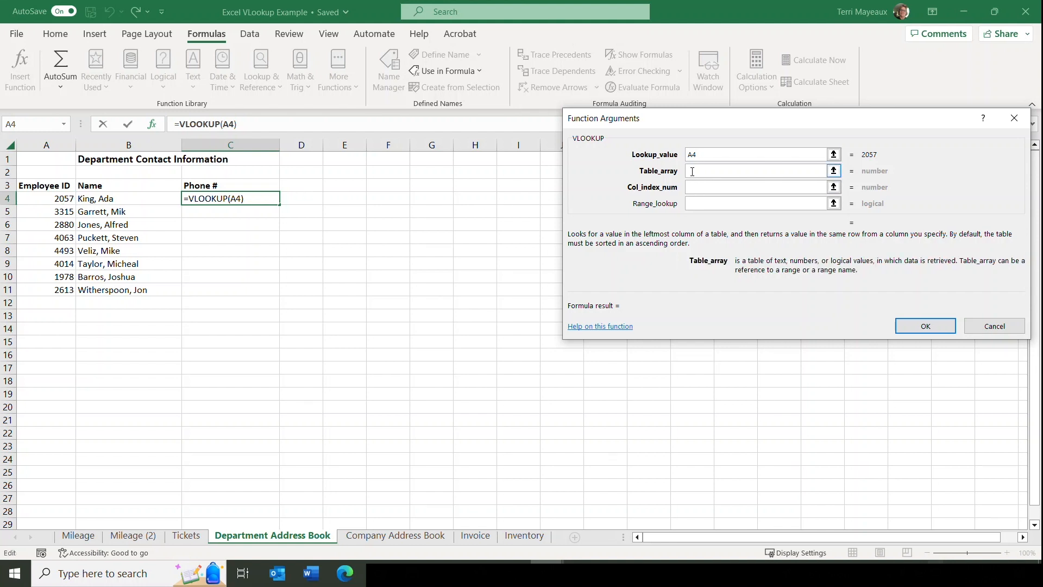
left_click(400, 535)
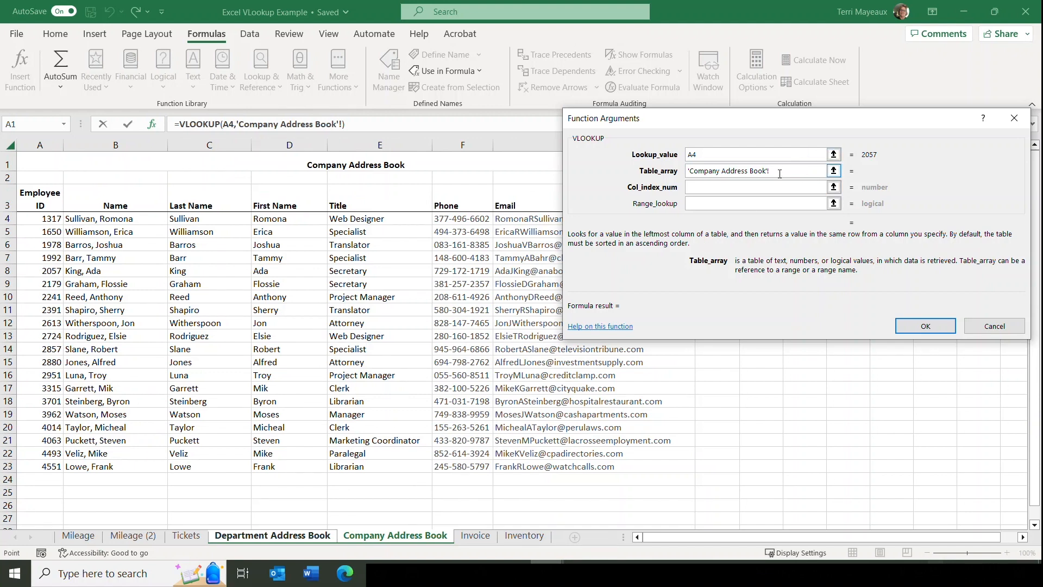
left_click(61, 205)
left_click_drag(63, 204, 552, 461)
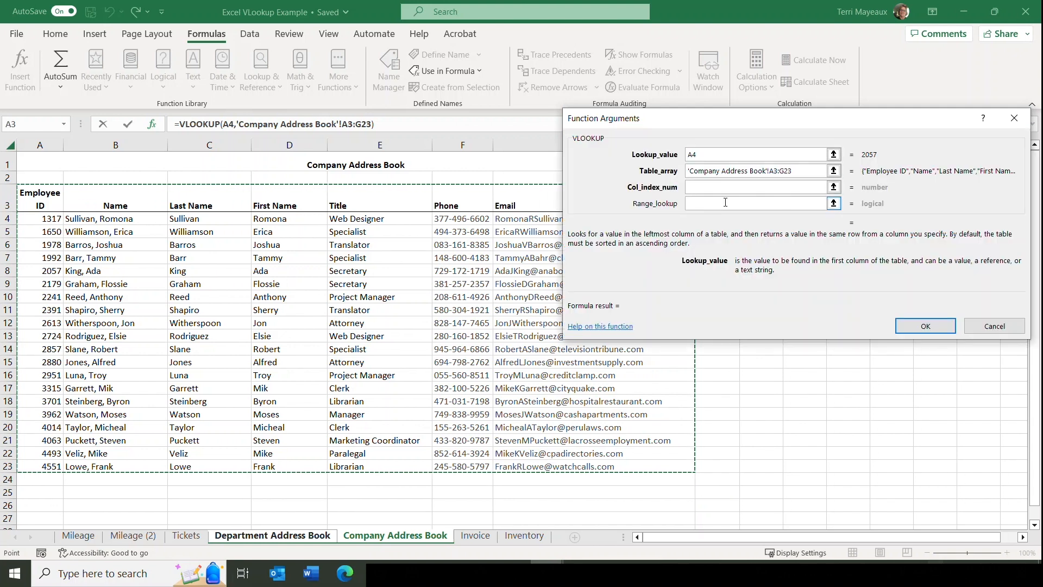
Make the table array of the C4 VLOOKUP absolute as 'Company Address Book'!$A$3:$G$23.
left_click(773, 171)
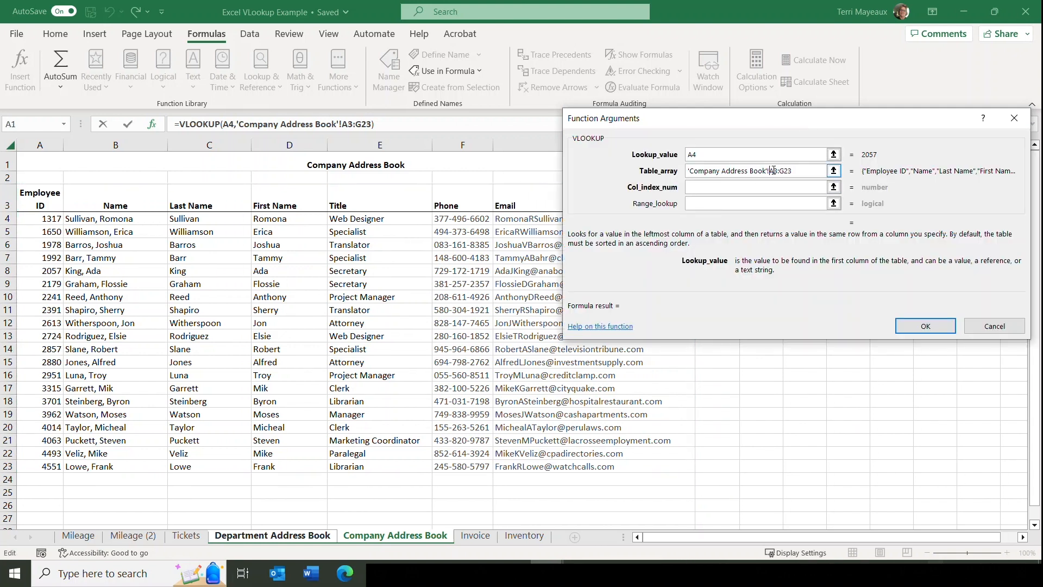
type("$A$")
left_click(788, 170)
type("$")
left_click(797, 171)
type("$")
Complete the C4 phone VLOOKUP with column index 6 and range lookup false.
left_click(743, 187)
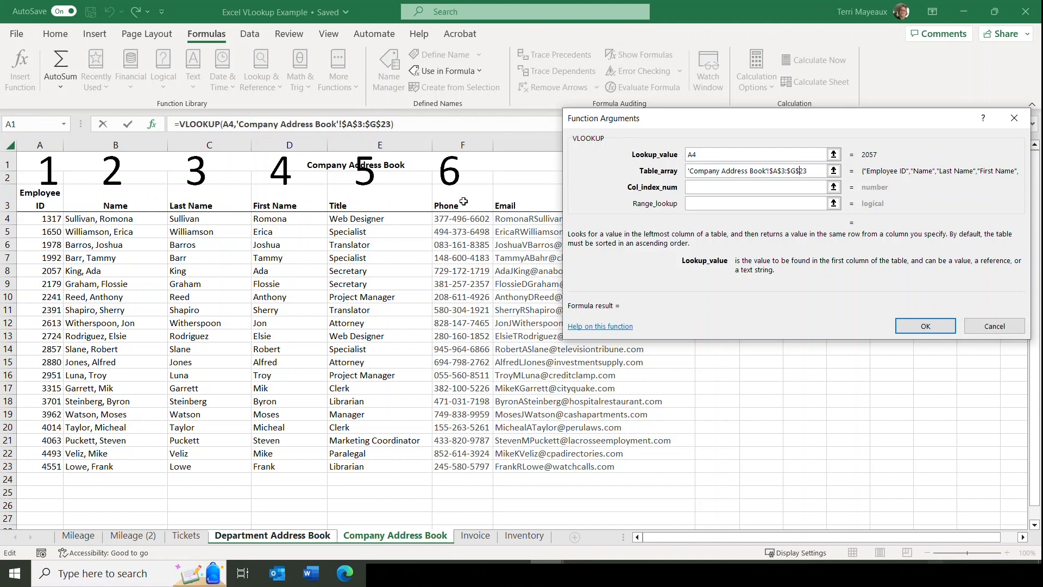
left_click(700, 189)
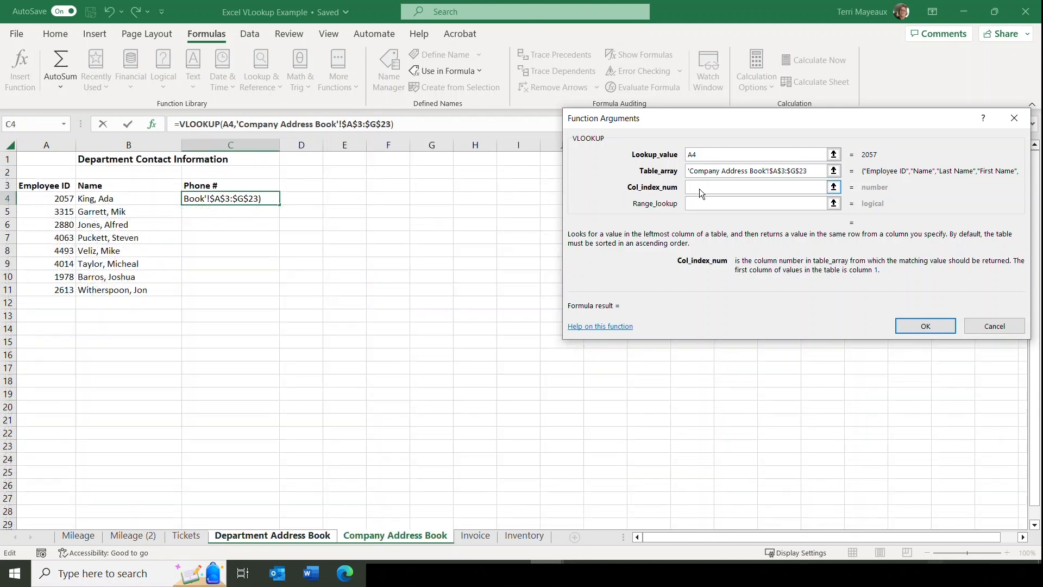
type("6")
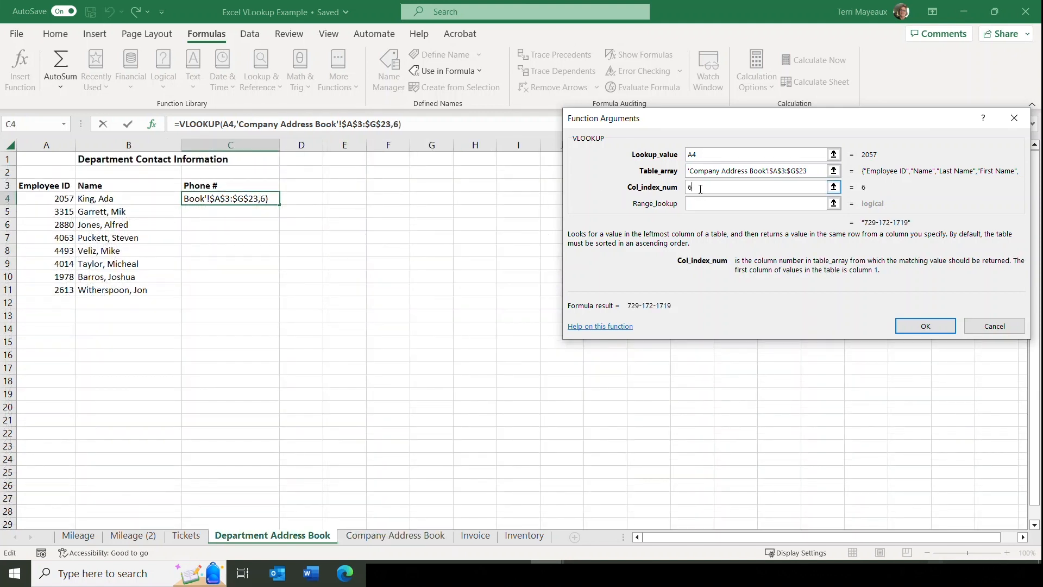
left_click(696, 203)
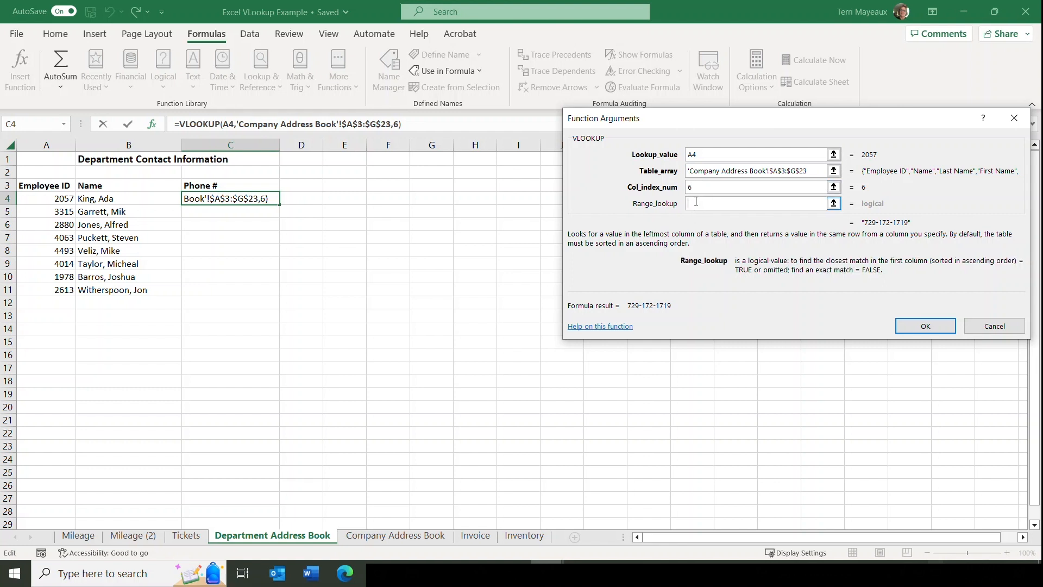
type("false")
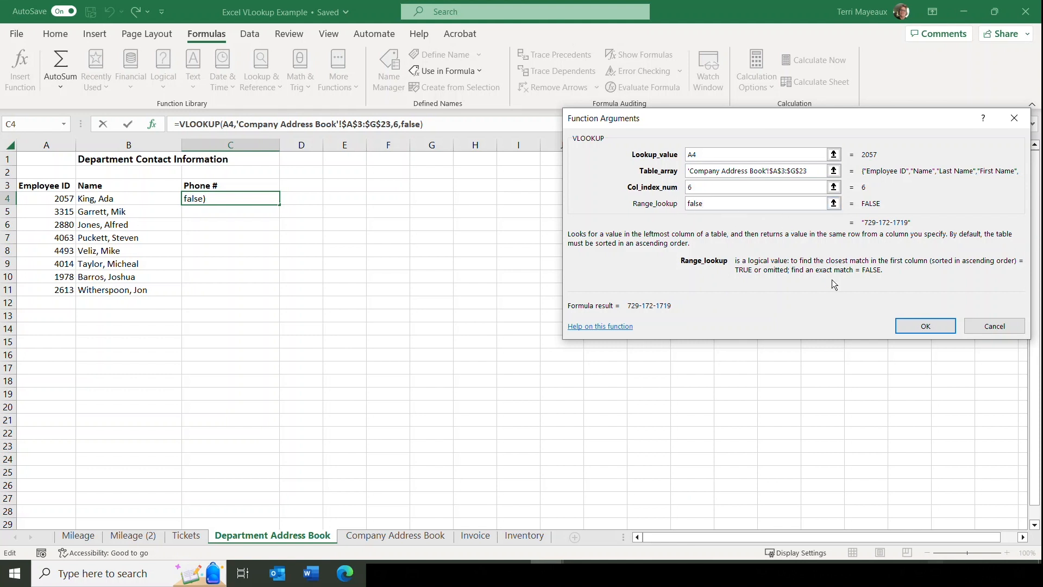
left_click(926, 326)
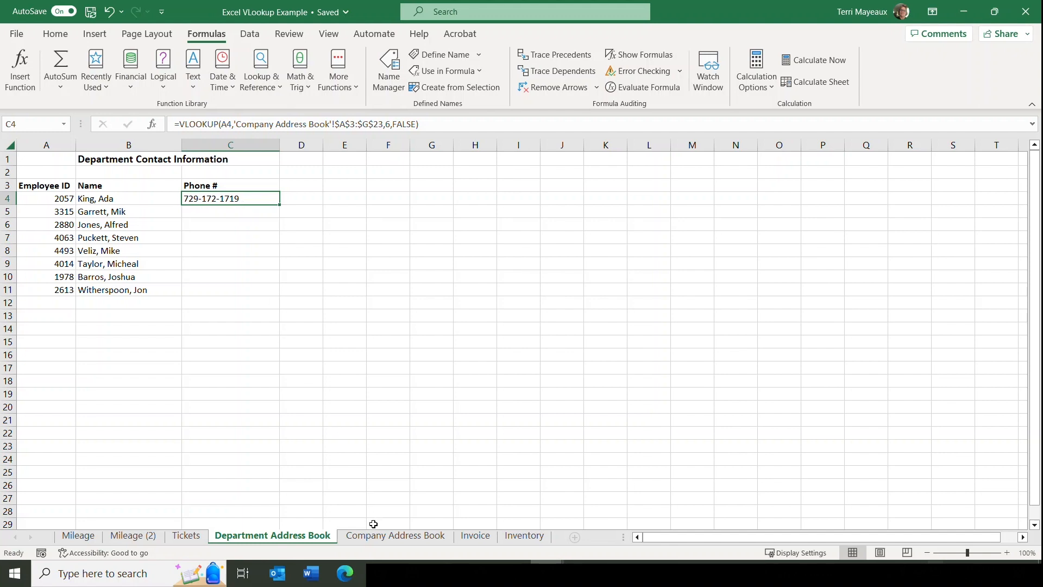
Check the C4 phone result against the Company Address Book sheet, and fill the formula from C4 down to C11.
left_click(385, 538)
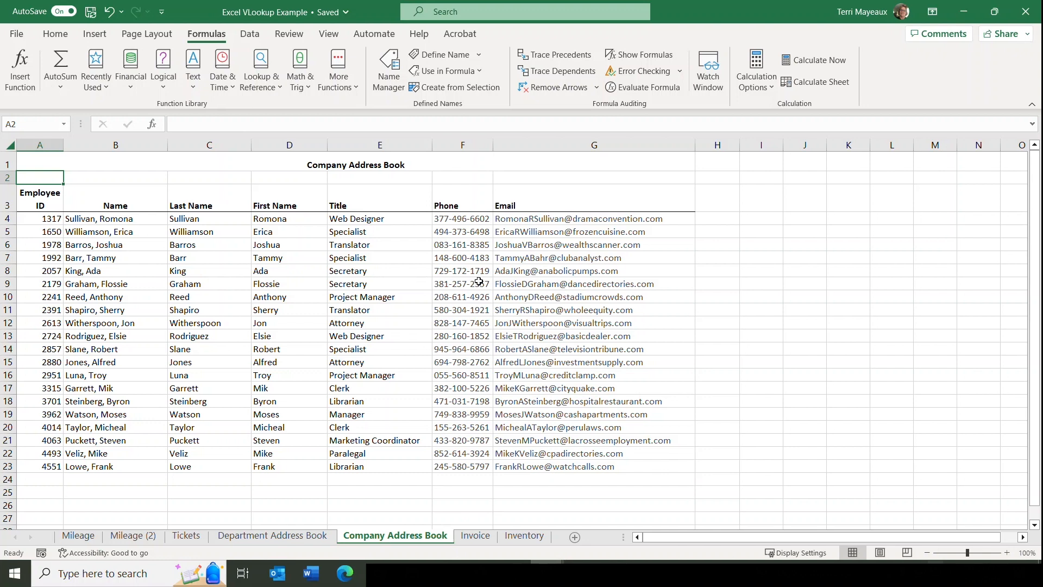
left_click(272, 536)
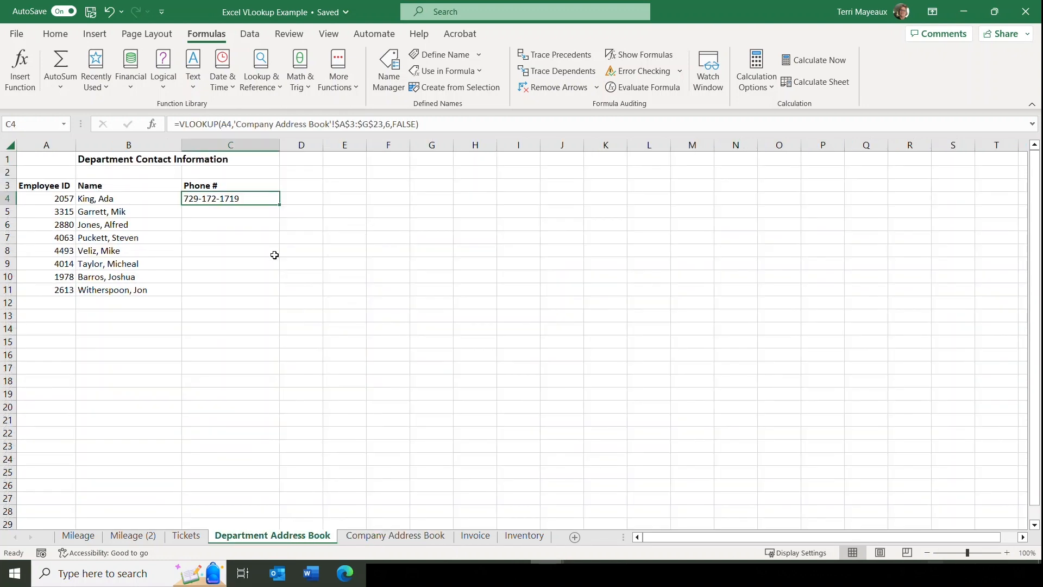
left_click_drag(279, 205, 279, 270)
left_click_drag(282, 293, 282, 294)
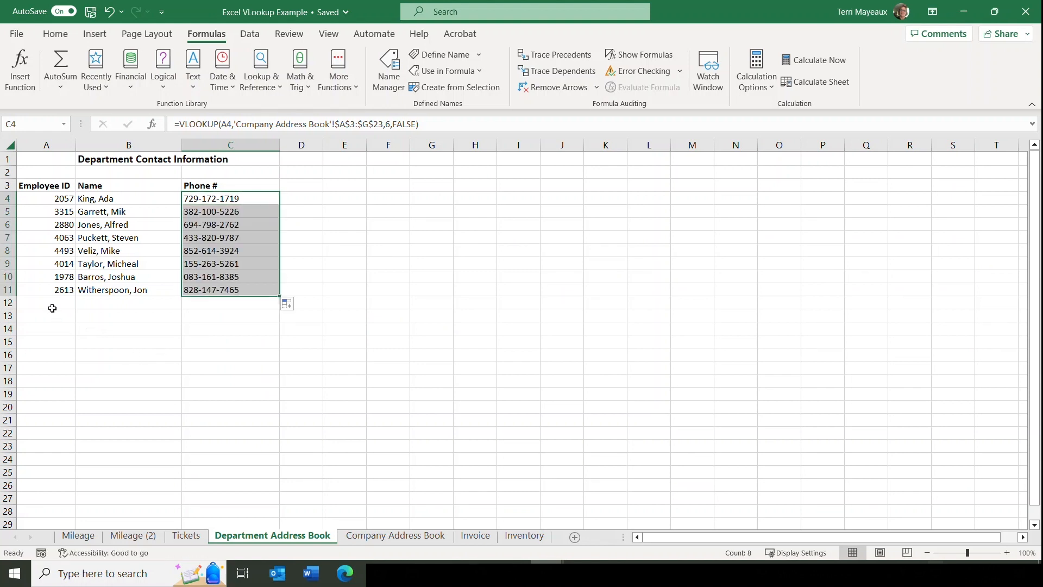
Check the last employee ID, in A11, against the Company Address Book sheet, and open the Invoice sheet.
left_click(36, 289)
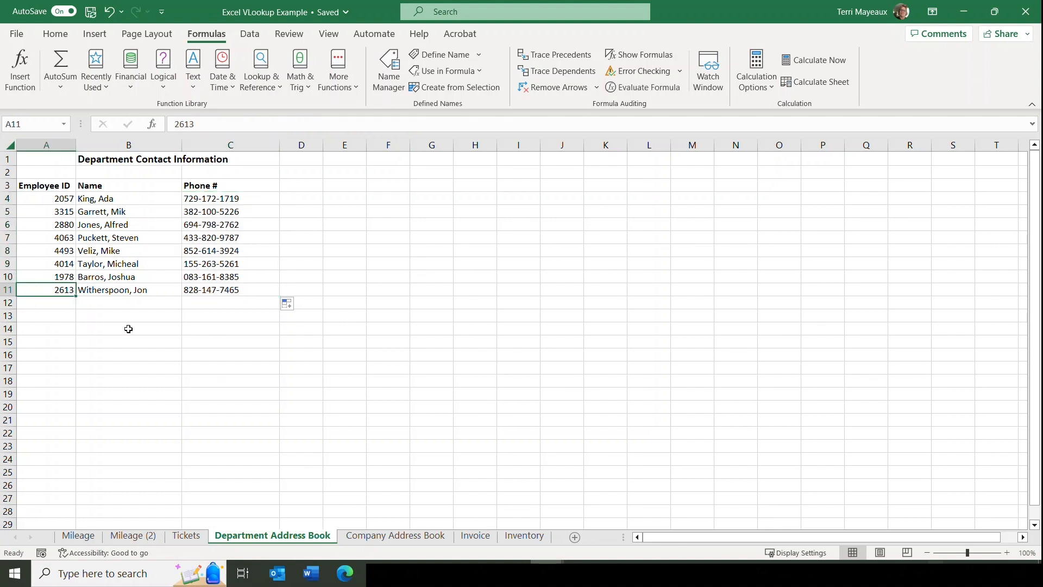
left_click(402, 538)
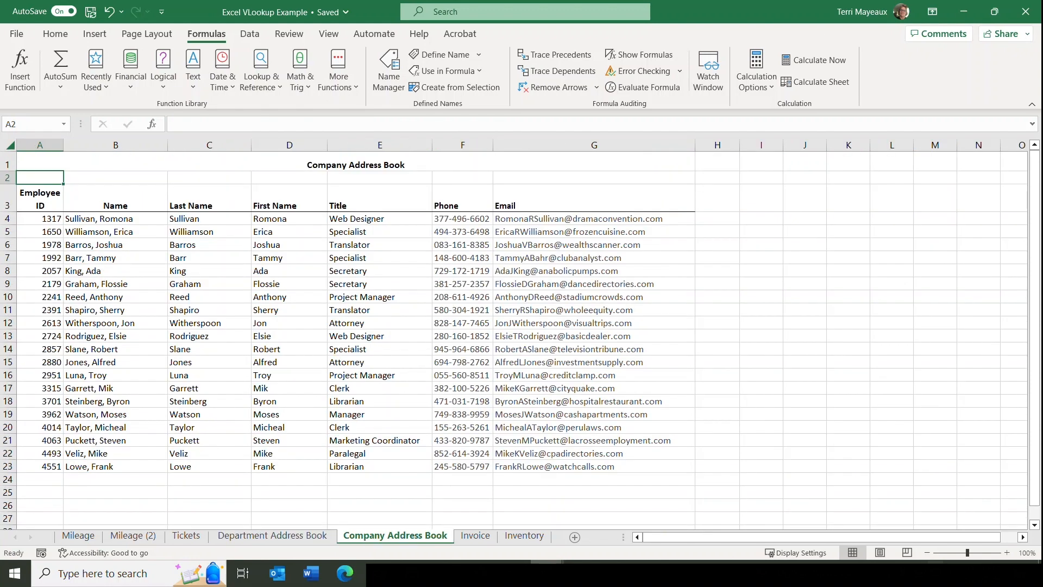
key("ctrl+Page_Down")
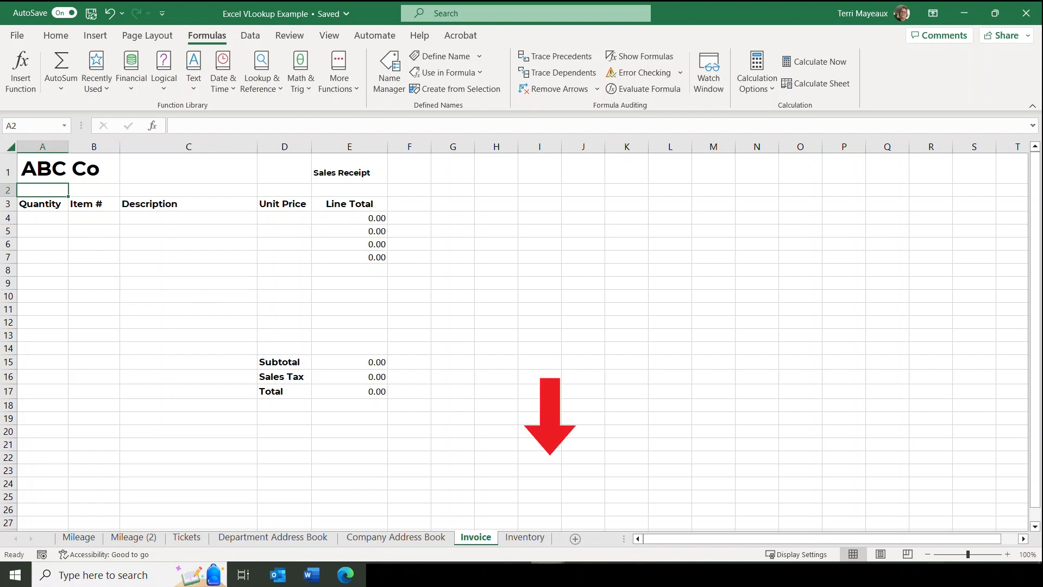
Review the item list in the VLookup Example Inventory workbook and return to the Invoice sheet of Excel VLookup Example.
mouse_move(546, 574)
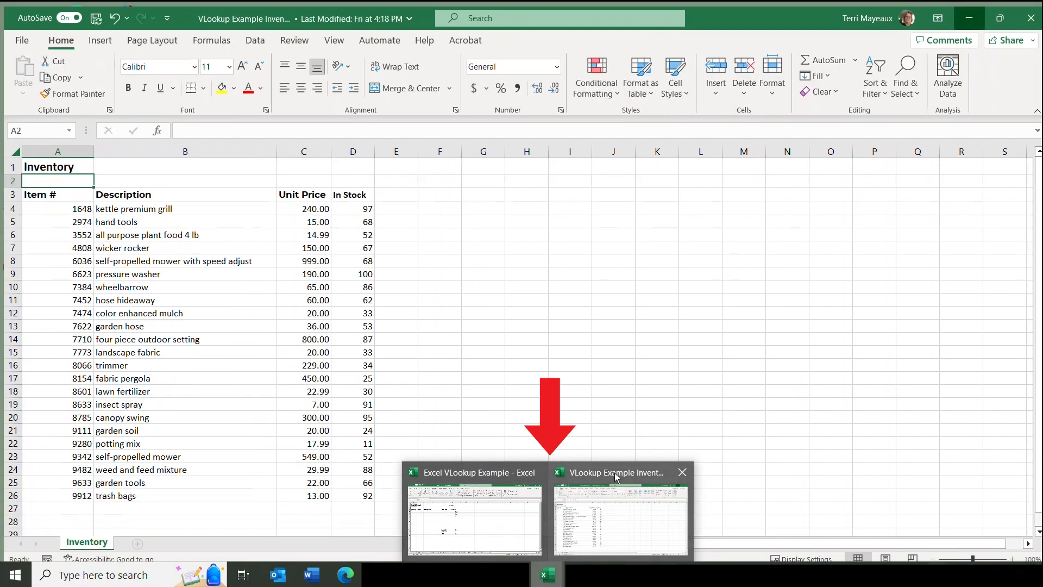
left_click(614, 473)
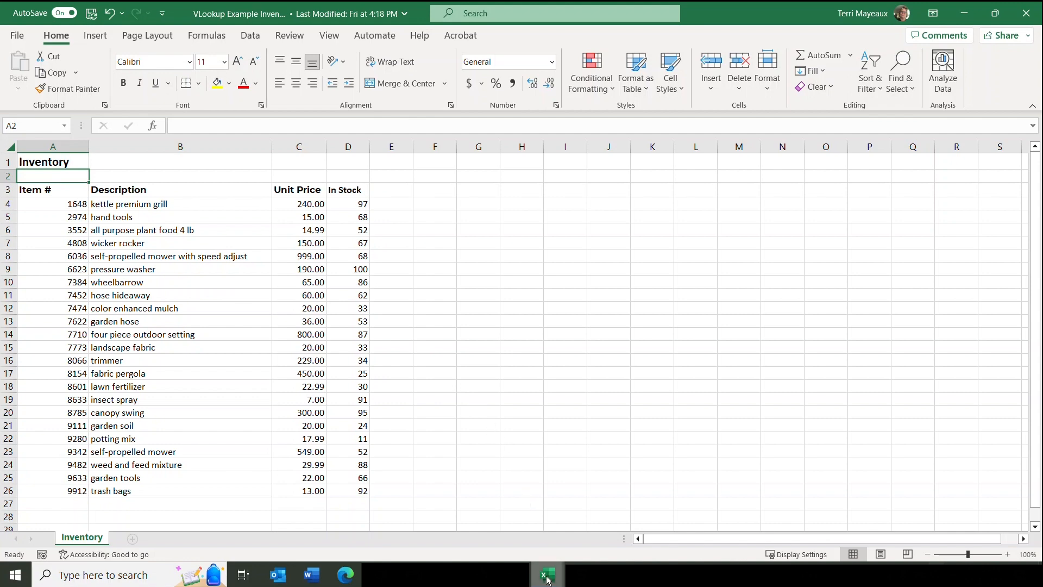
mouse_move(547, 575)
left_click(537, 508)
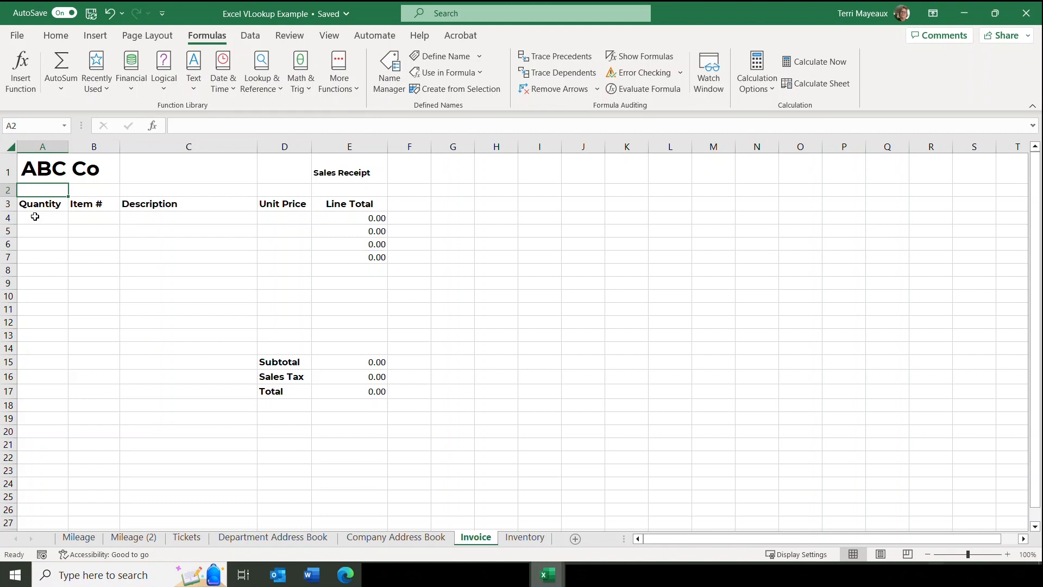
Start a VLOOKUP in Invoice cell C4 for the item description, with B4 as the lookup value.
left_click(135, 217)
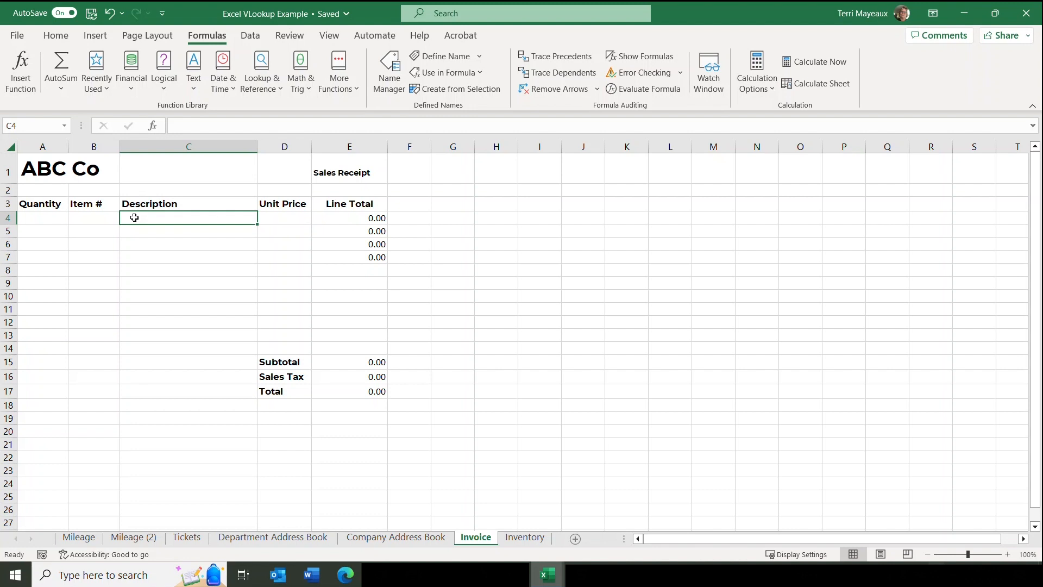
left_click(280, 90)
left_click_drag(341, 169, 359, 338)
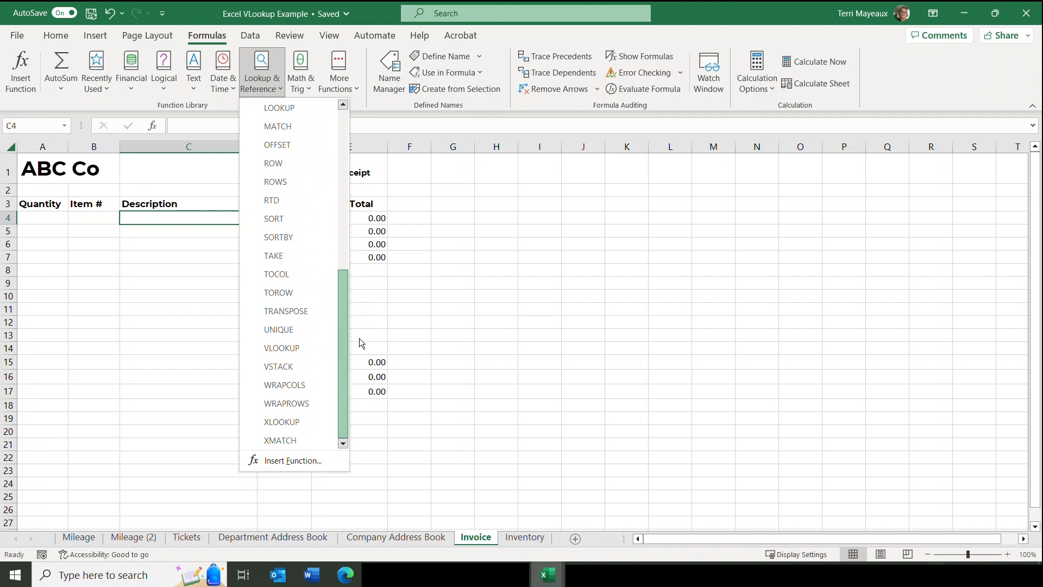
left_click(281, 351)
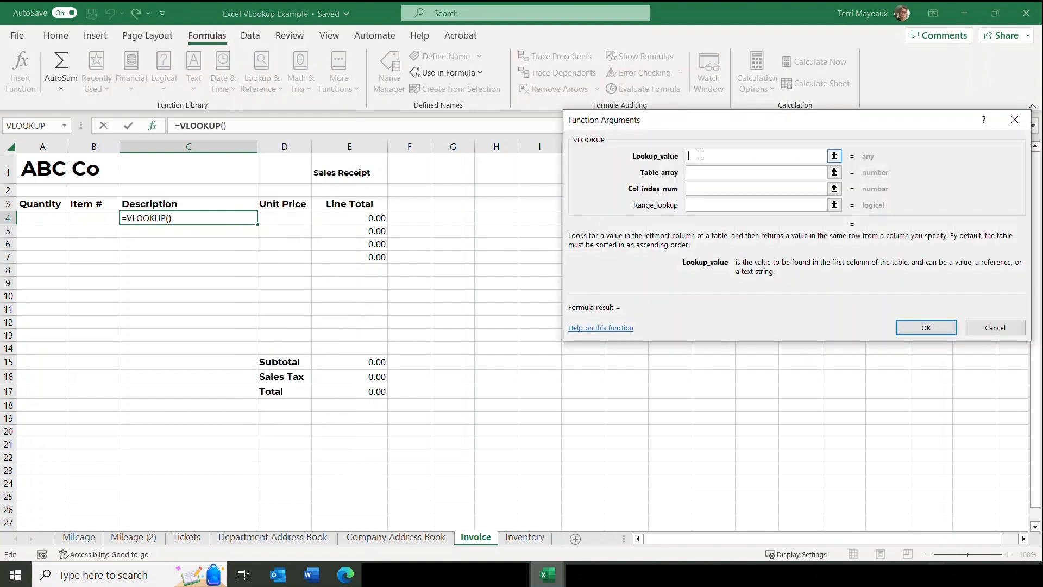
left_click(87, 217)
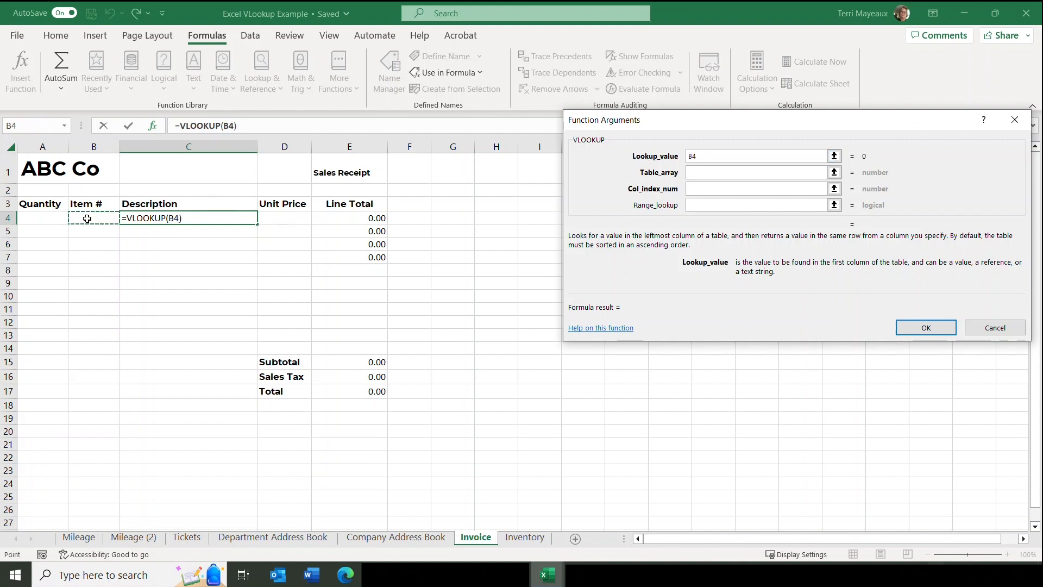
Set the C4 VLOOKUP's table array to $A$3:$D$26 on the Inventory sheet of the VLookup Example Inventory workbook.
left_click(695, 172)
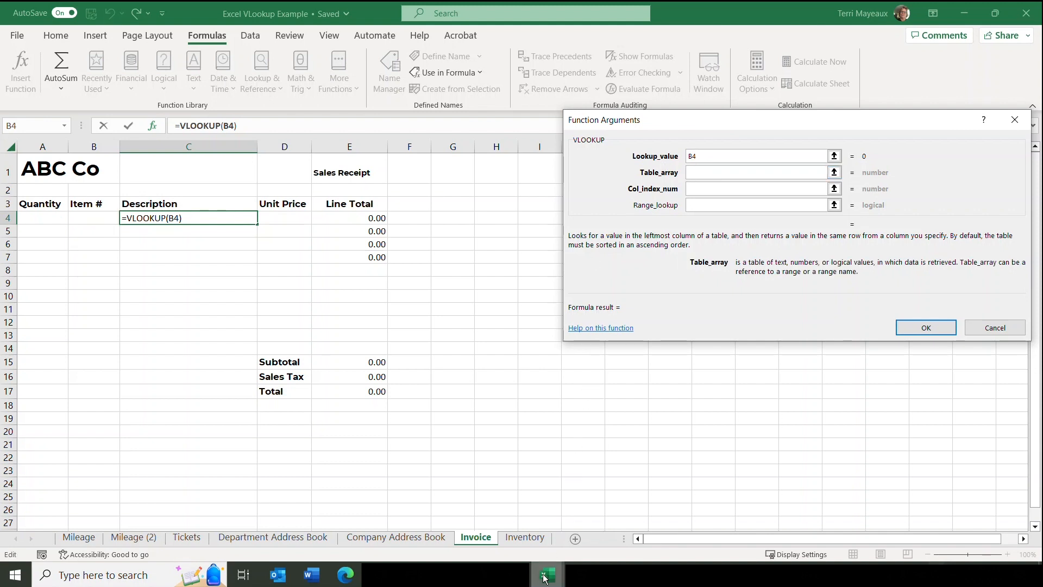
mouse_move(546, 575)
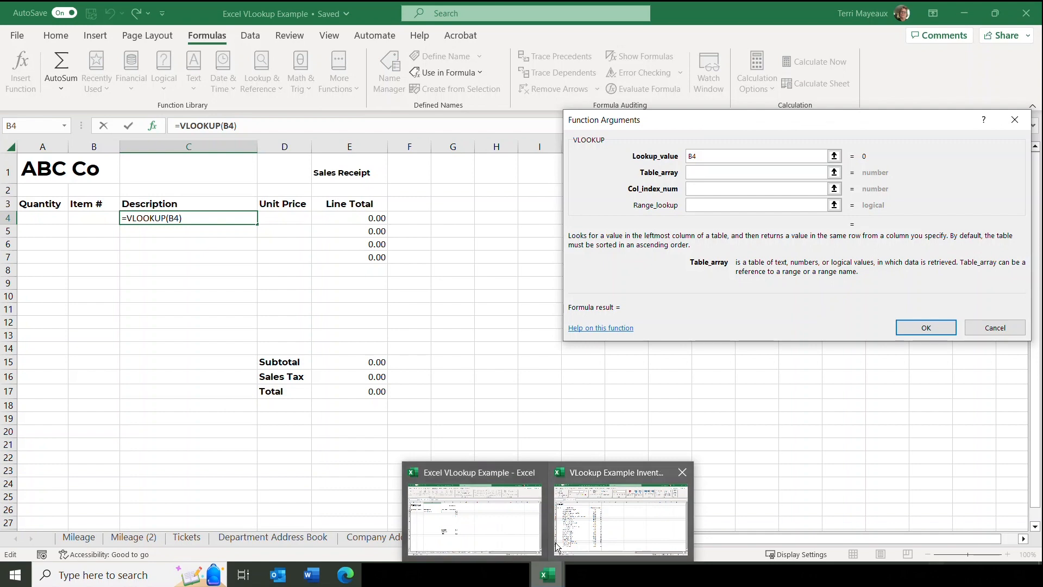
left_click(617, 472)
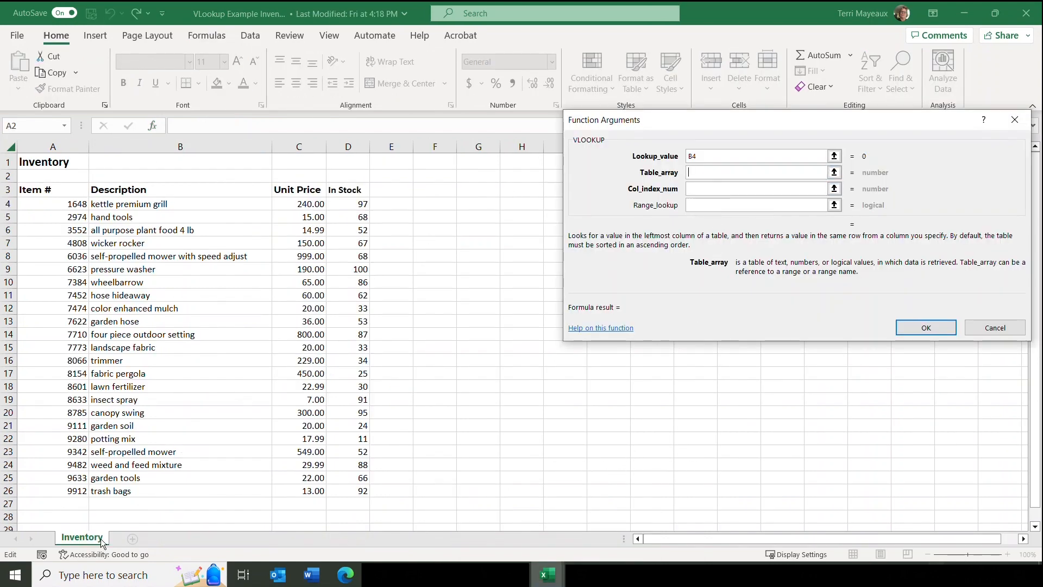
left_click(81, 539)
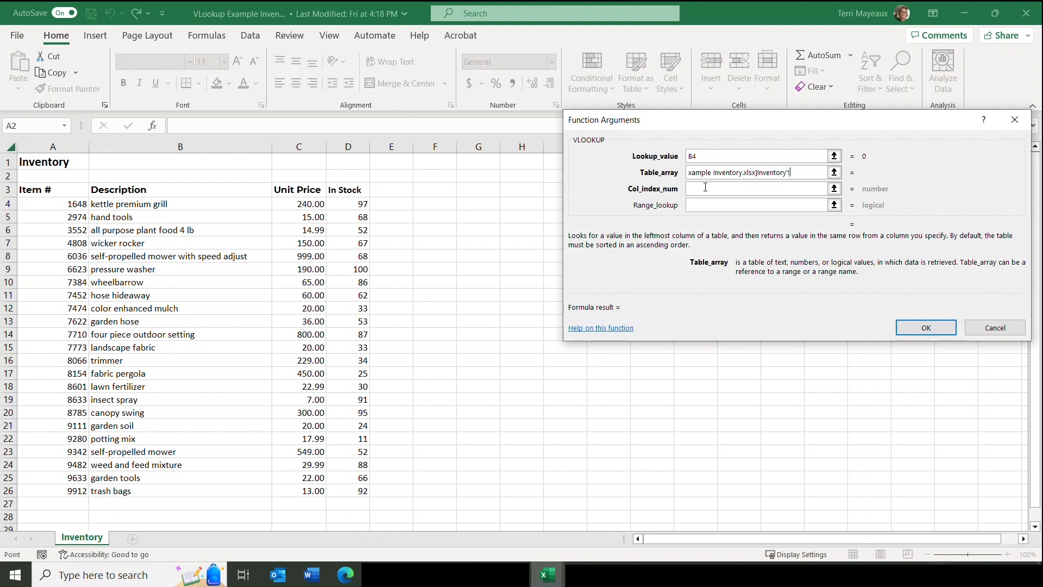
left_click_drag(57, 191, 358, 489)
Complete the C4 description VLOOKUP with column index 2 and range lookup false, and fill it down to C13.
left_click(758, 186)
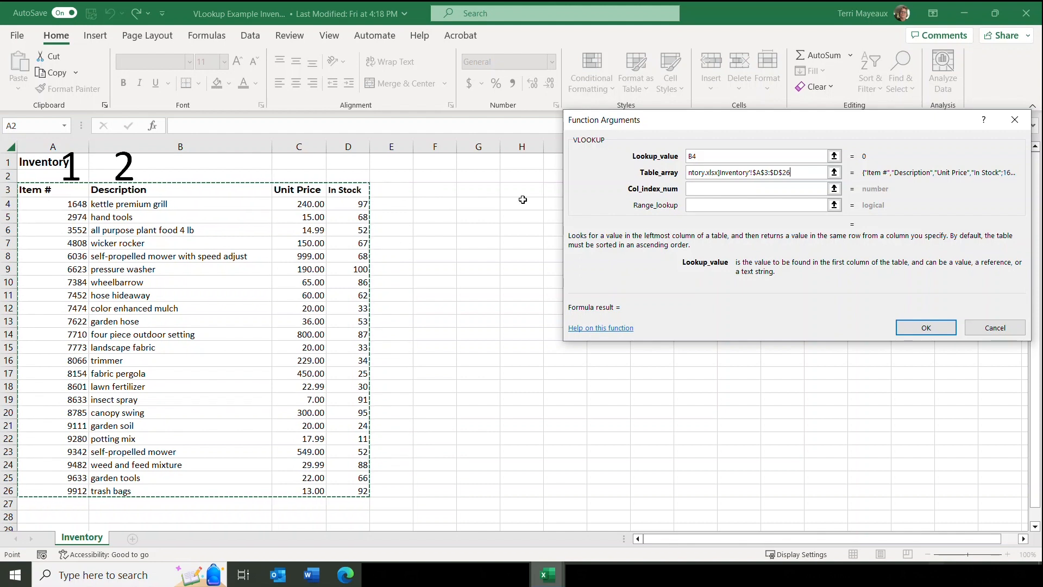
left_click(694, 188)
type("2")
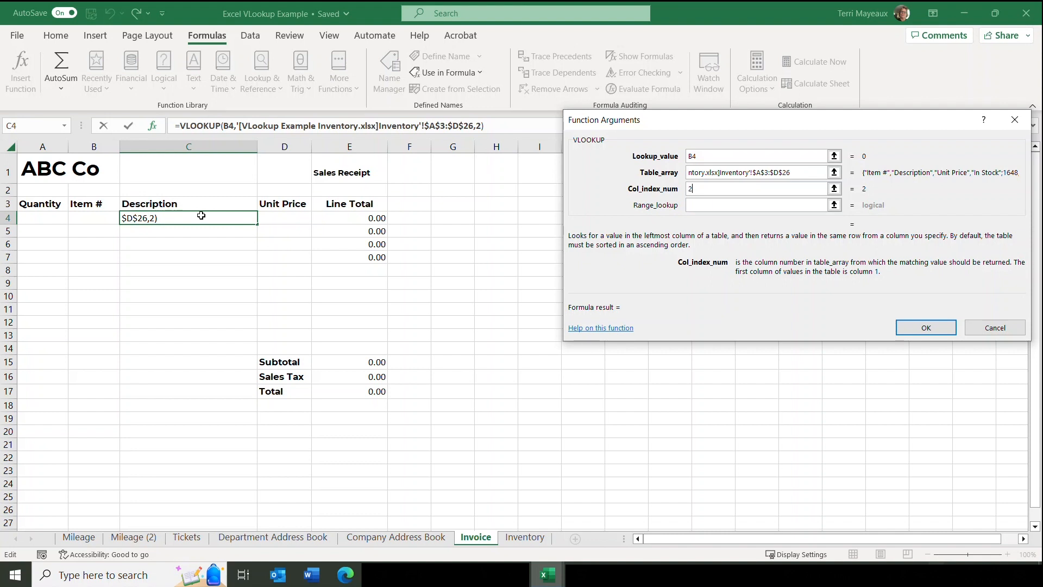
left_click(690, 206)
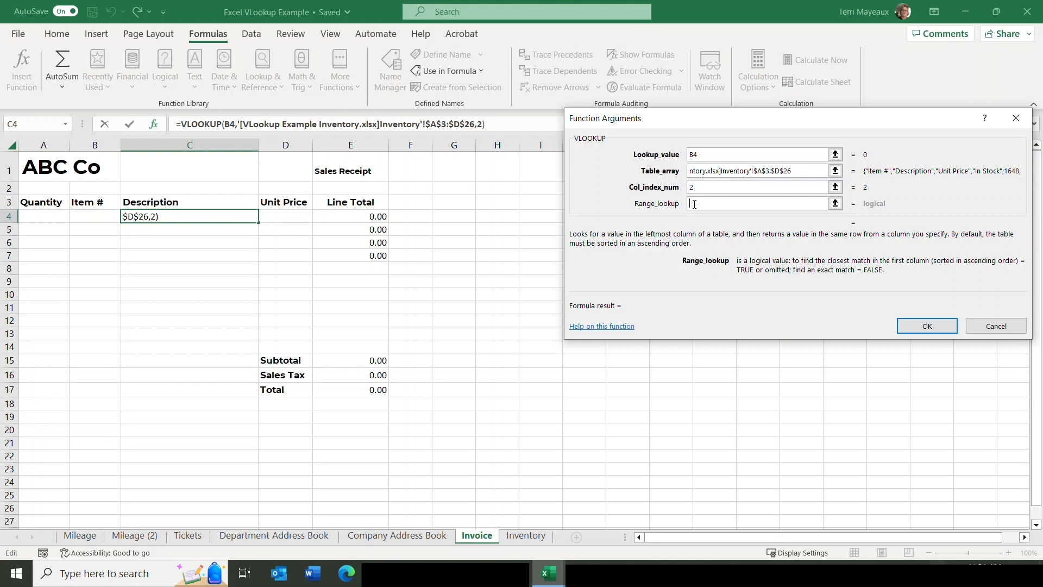
type("false")
left_click(928, 327)
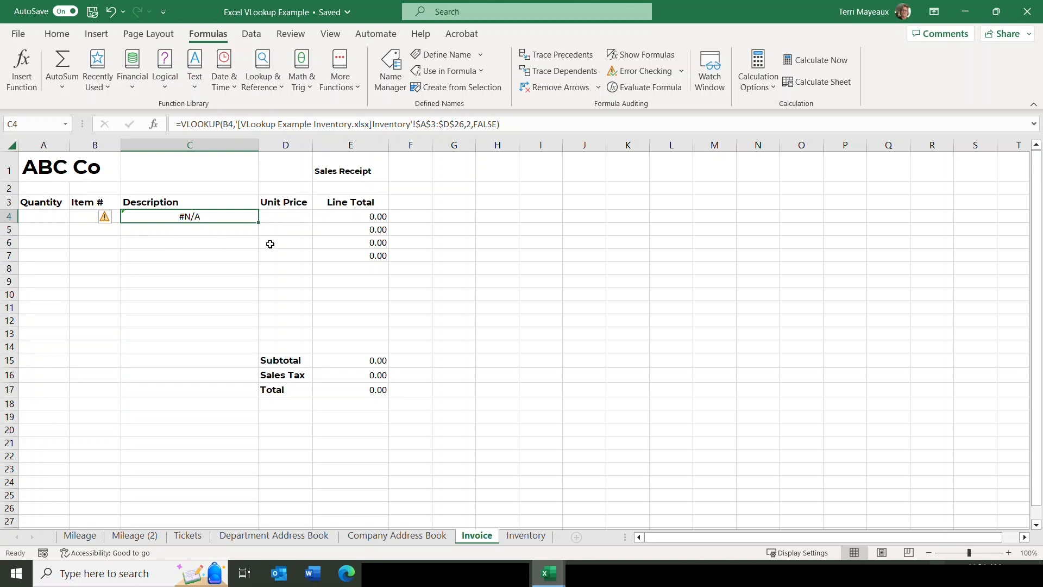
left_click_drag(258, 224, 257, 340)
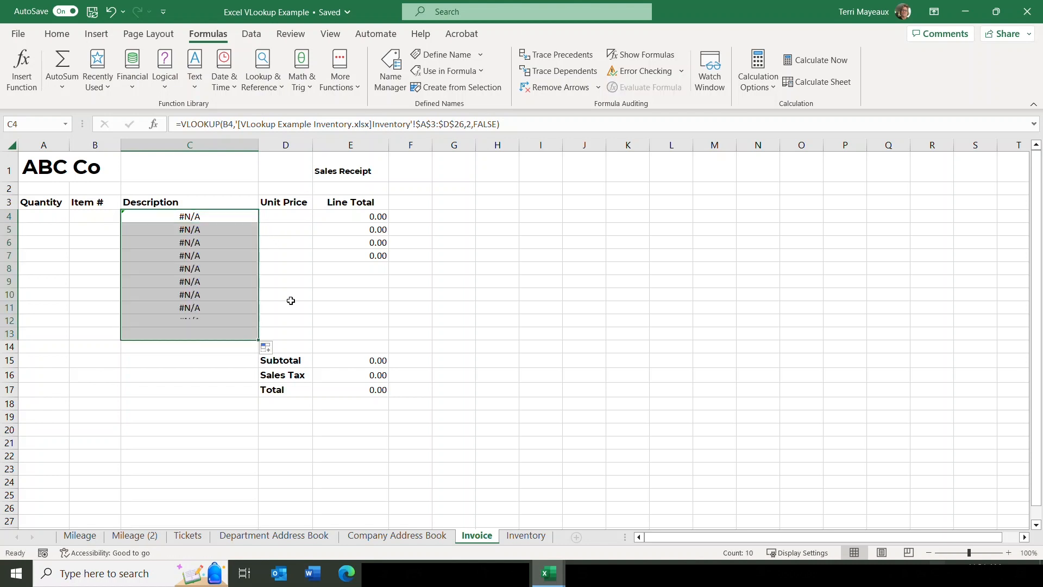
Start a VLOOKUP in Invoice cell D4 for the unit price, with B4 as the lookup value.
left_click(284, 220)
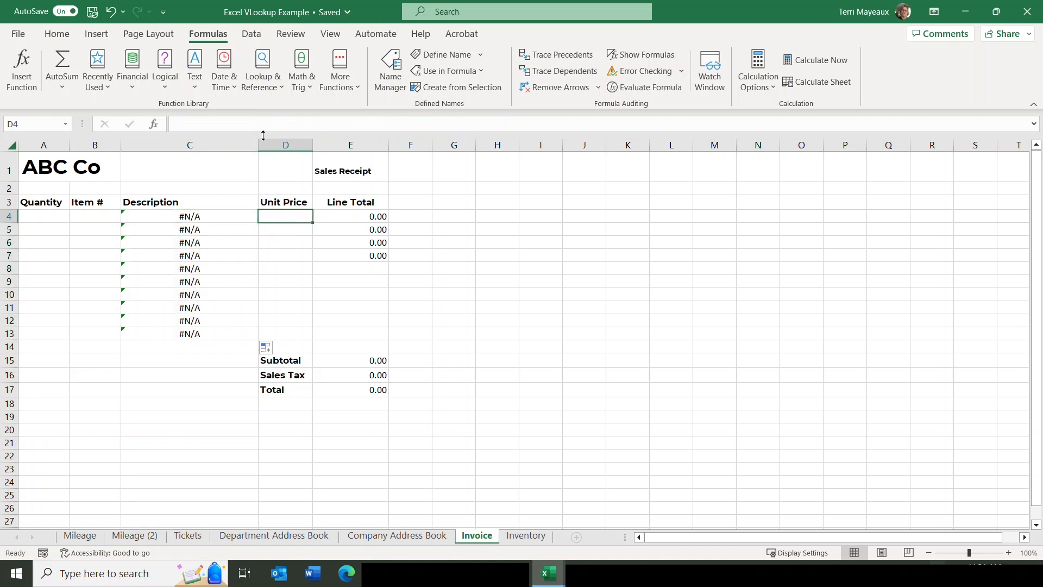
left_click(283, 88)
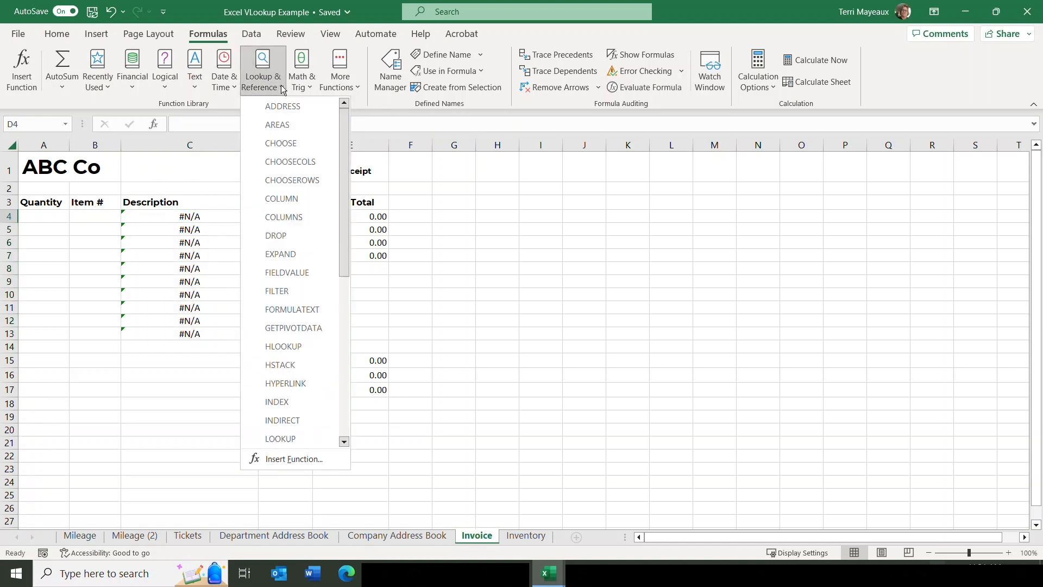
left_click_drag(345, 159, 344, 333)
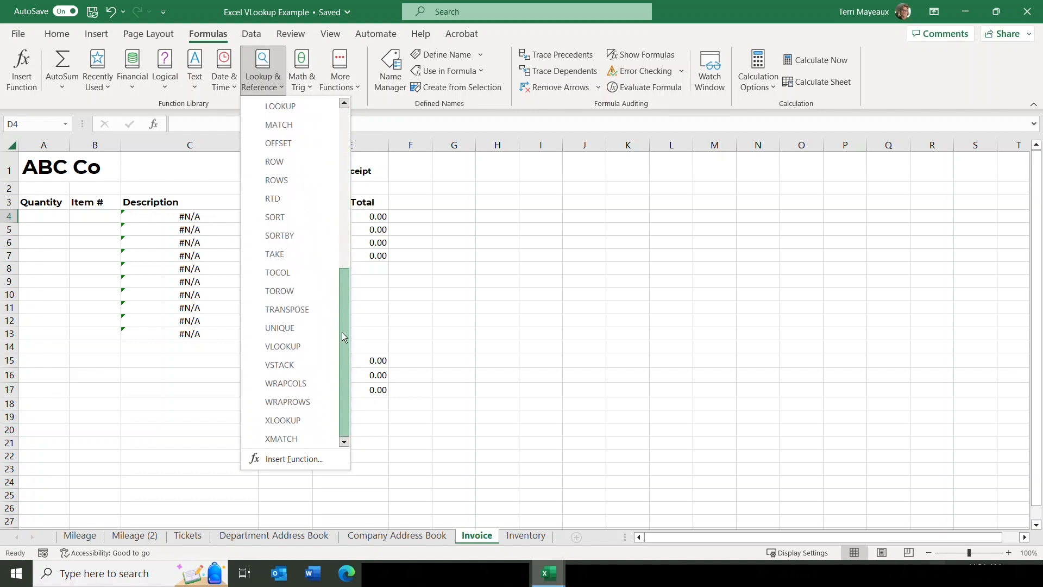
left_click(310, 345)
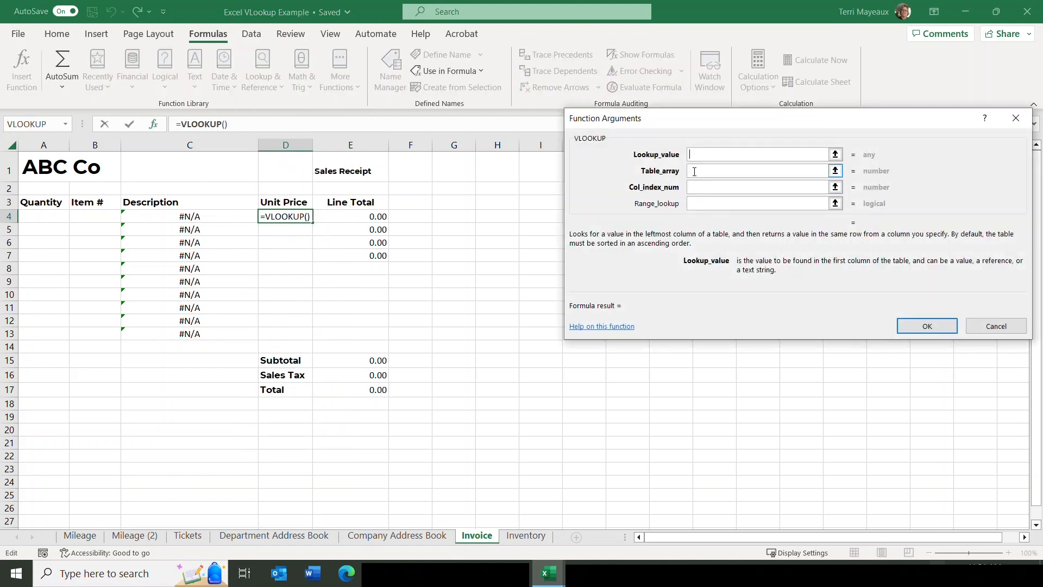
left_click(95, 216)
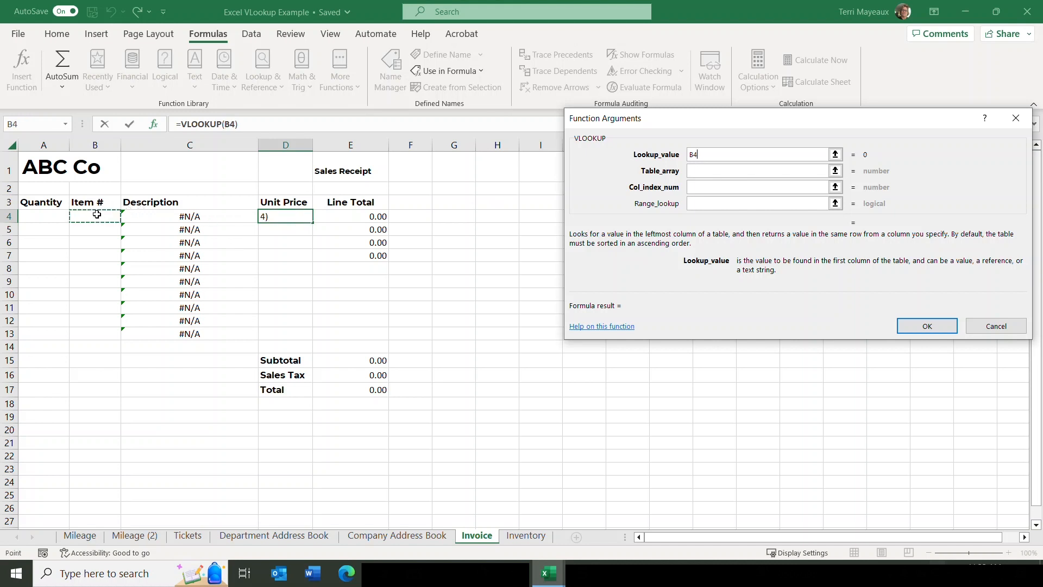
Set the D4 VLOOKUP's table array to $A$3:$D$26 on the Inventory sheet of the VLookup Example Inventory workbook.
left_click(701, 170)
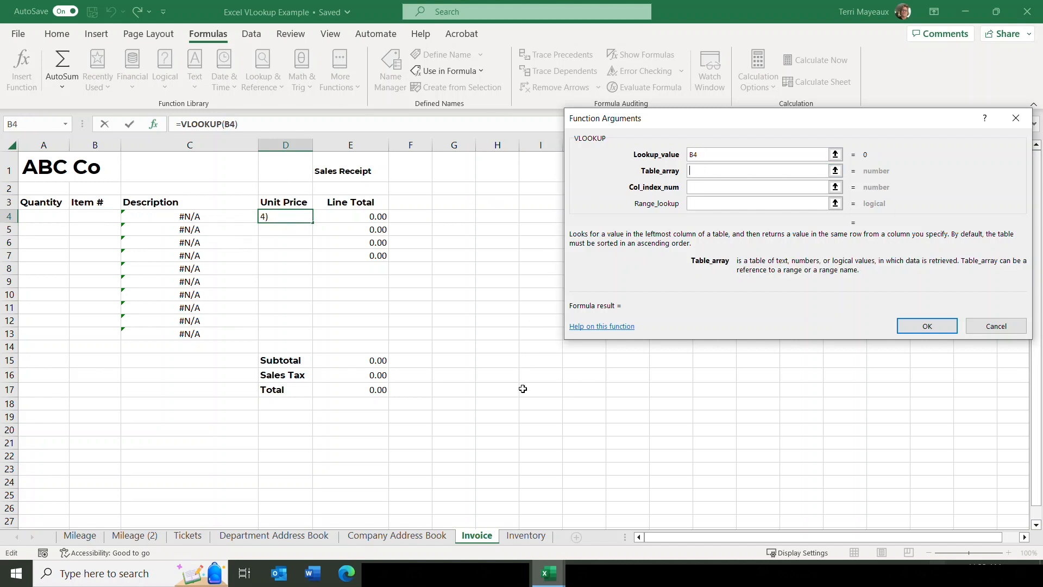
mouse_move(549, 577)
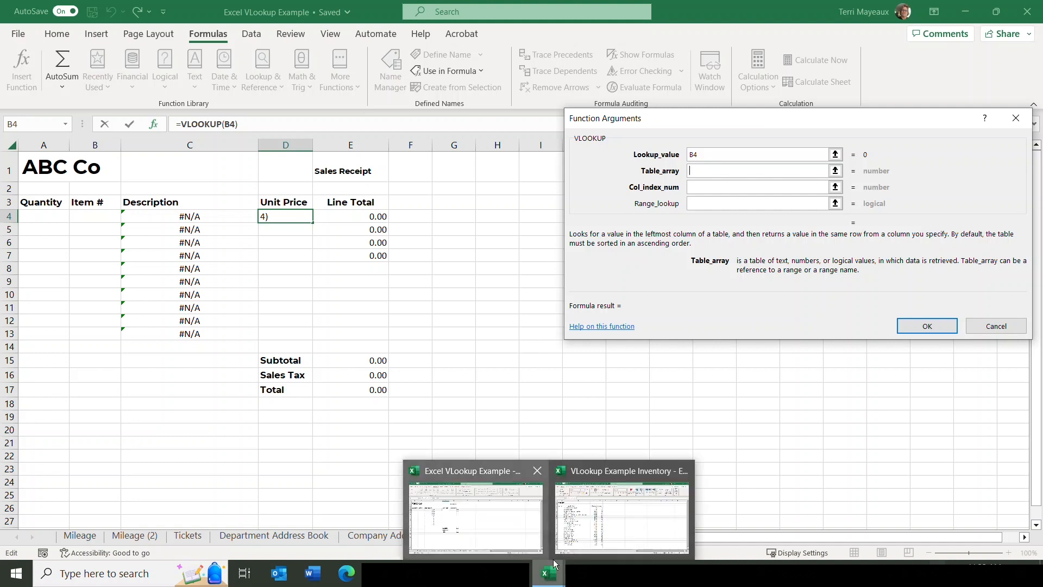
left_click(612, 473)
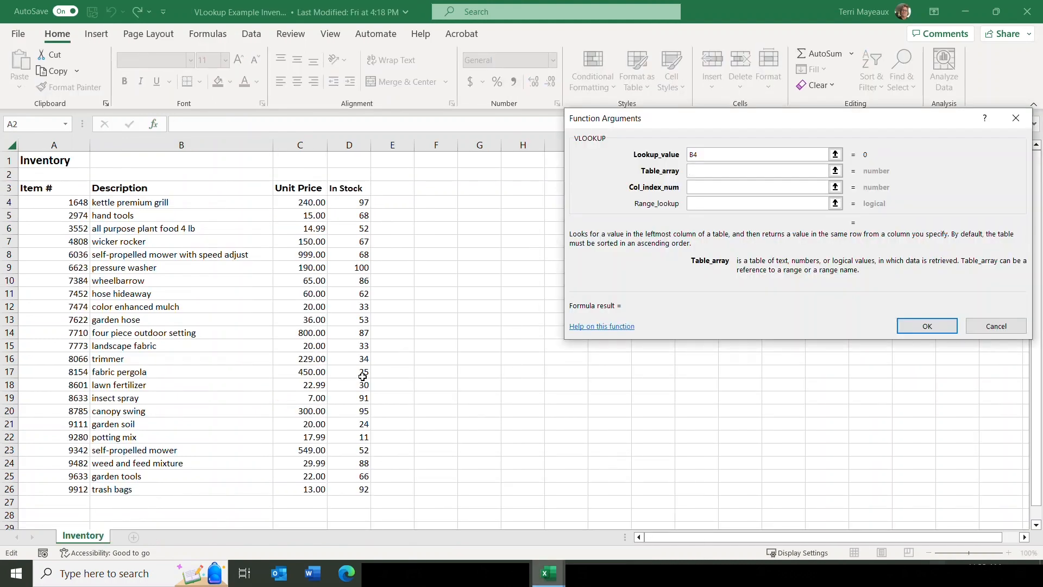
left_click(93, 537)
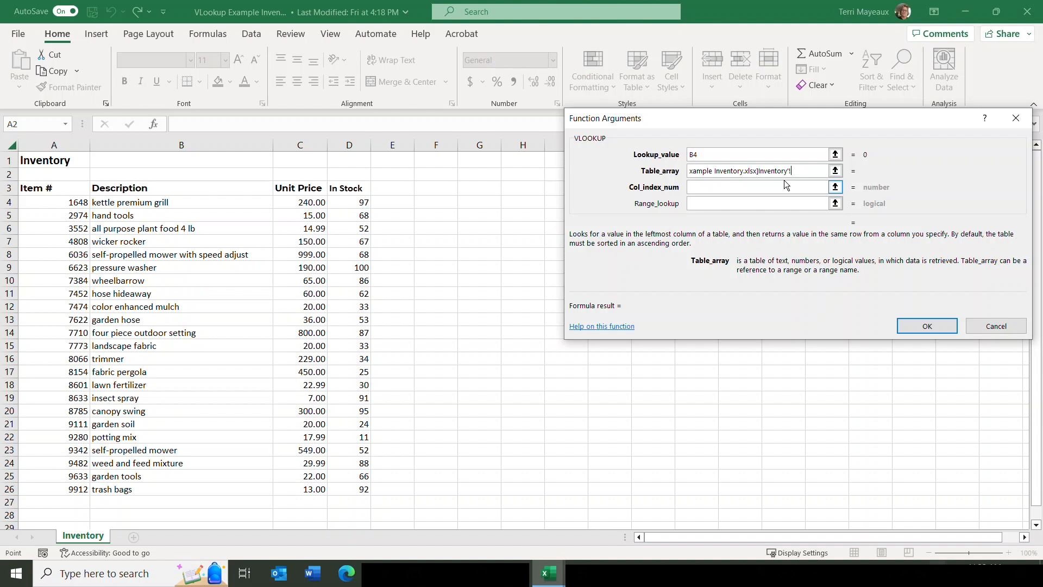
left_click(62, 188)
left_click_drag(61, 188, 351, 490)
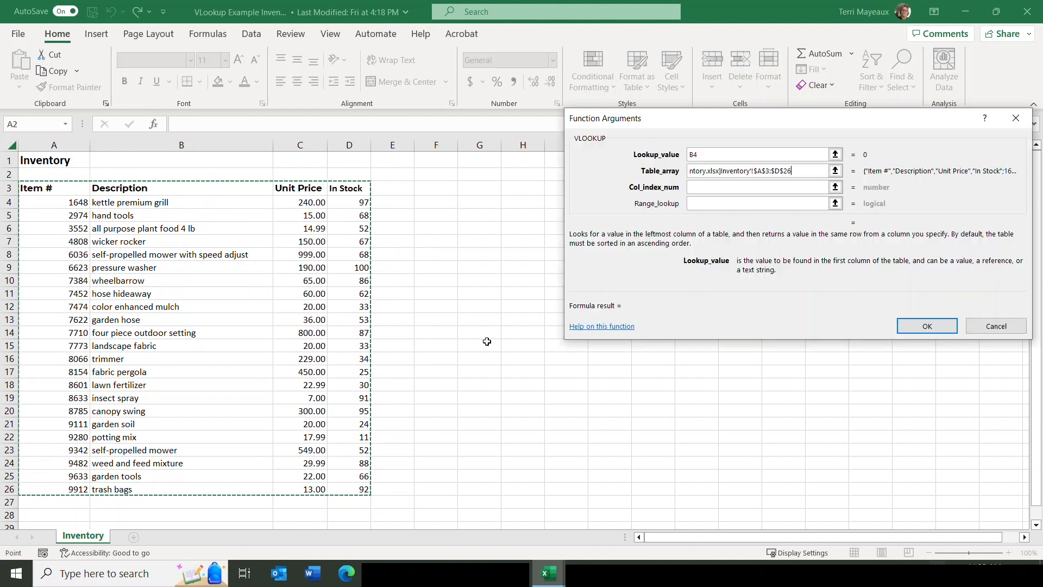
Complete the D4 unit price VLOOKUP with column index 3 and range lookup false, and fill it down to D13.
left_click(743, 186)
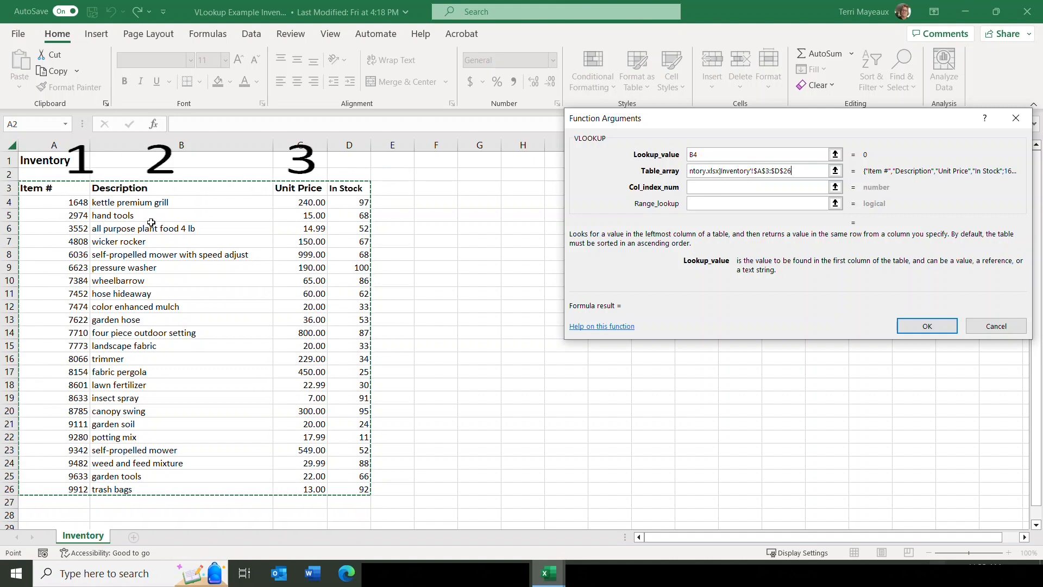
left_click(693, 188)
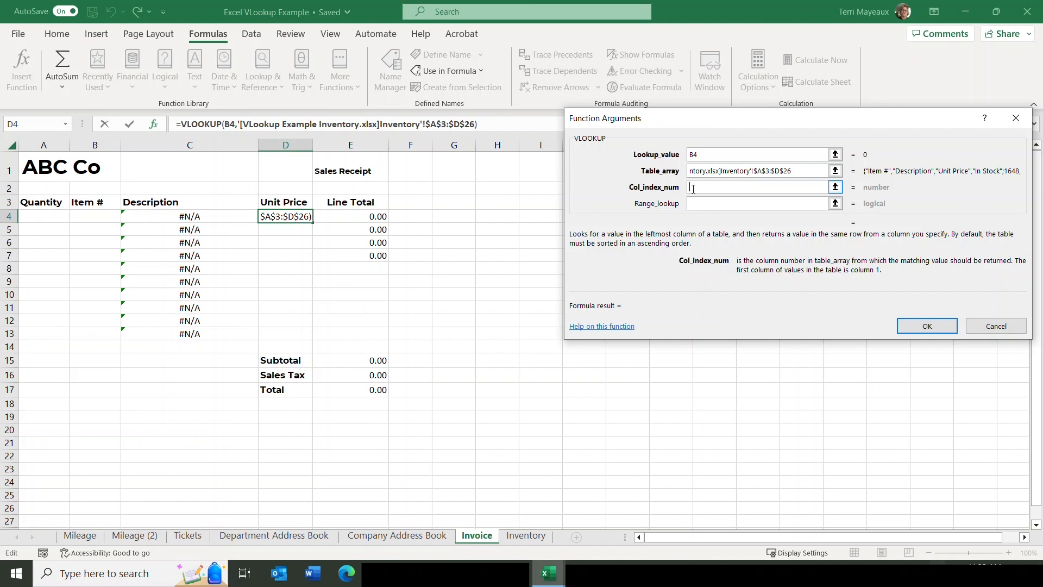
type("3")
left_click(695, 203)
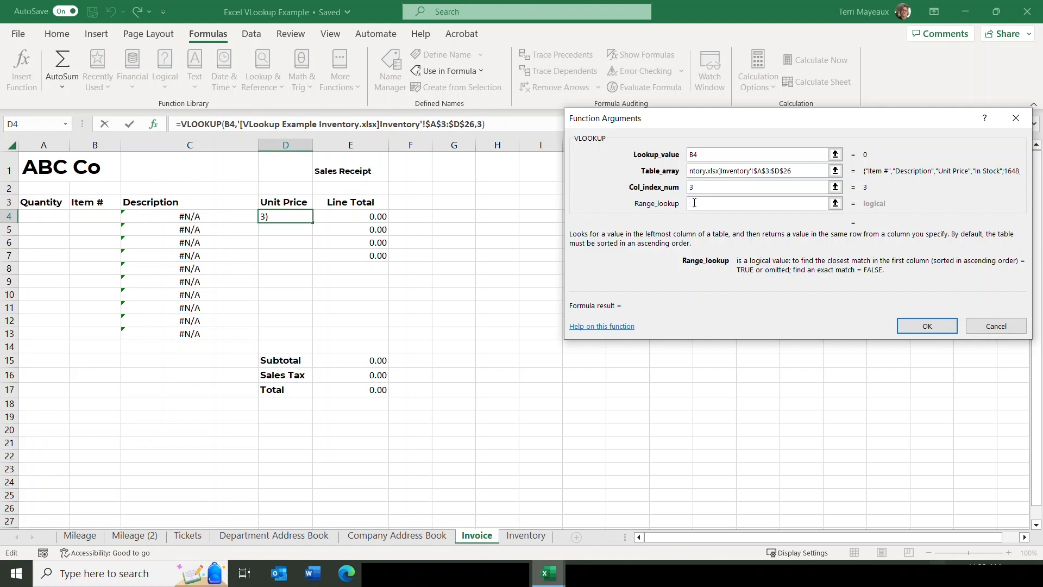
type("false")
left_click(911, 326)
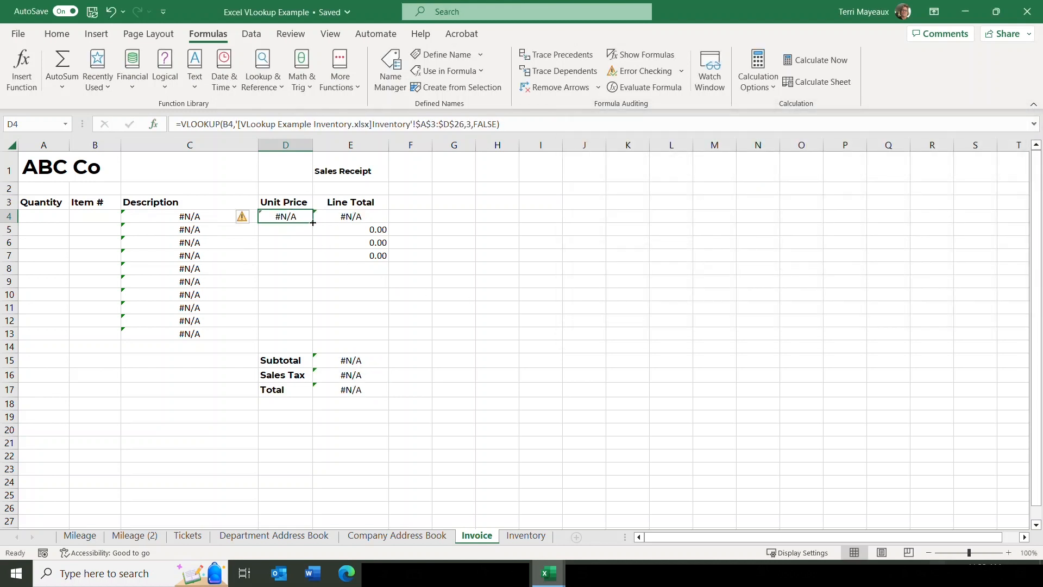
left_click_drag(313, 223, 305, 337)
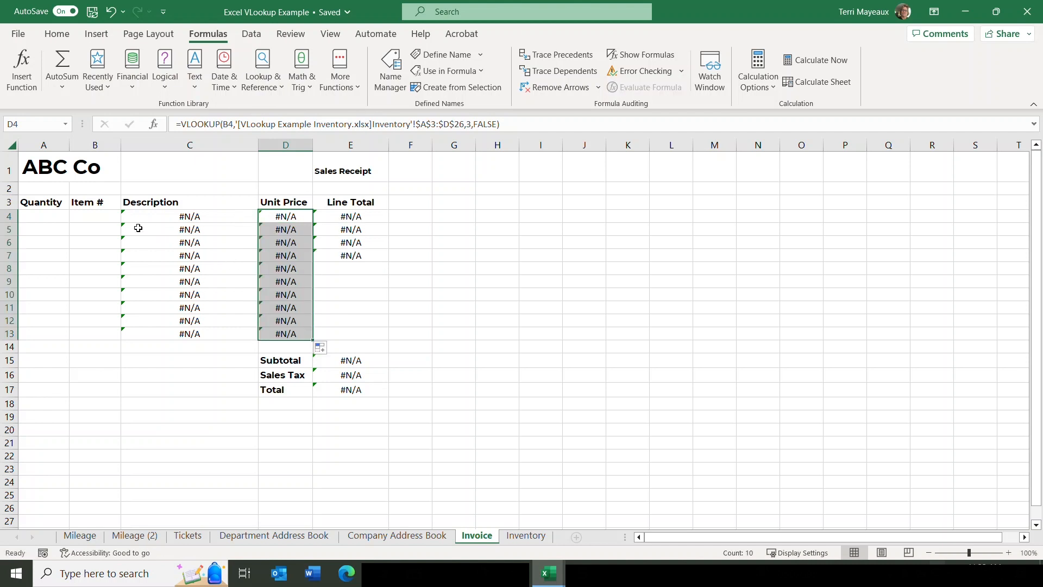
Enter quantity 1 and item number 6623 in the first invoice line, row 4.
left_click(48, 215)
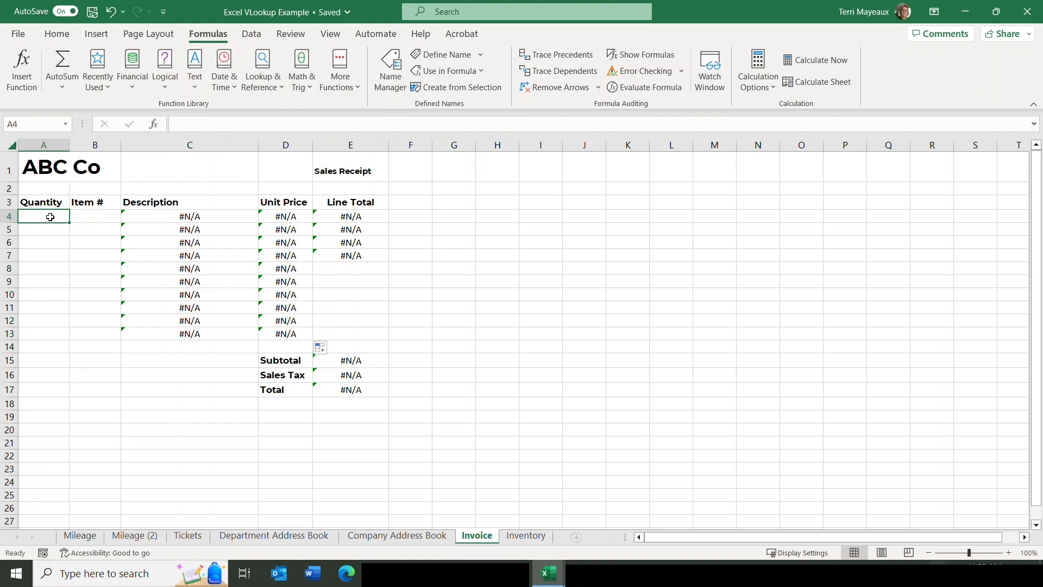
type("1")
key("Tab")
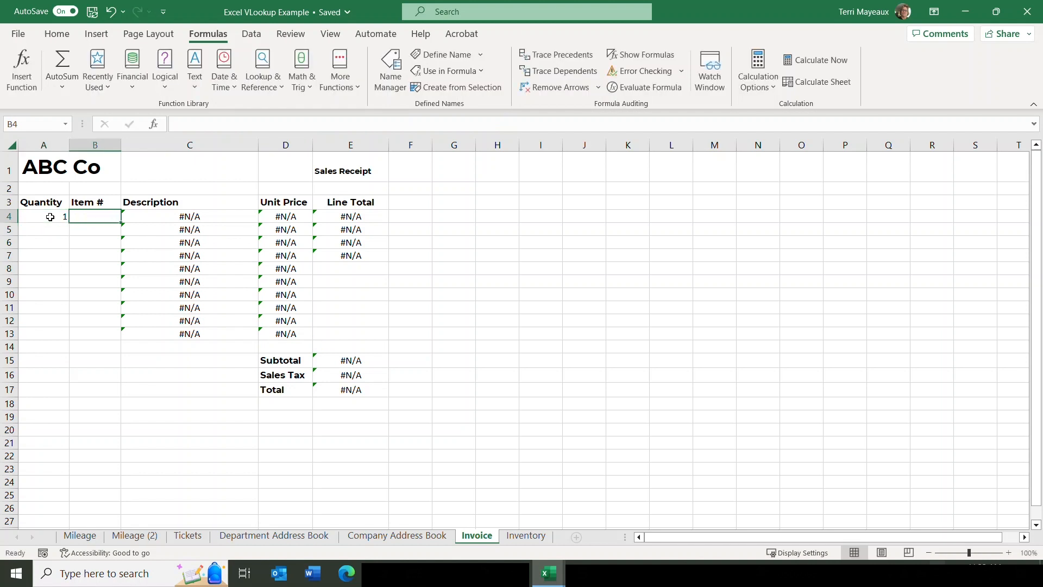
type("6623")
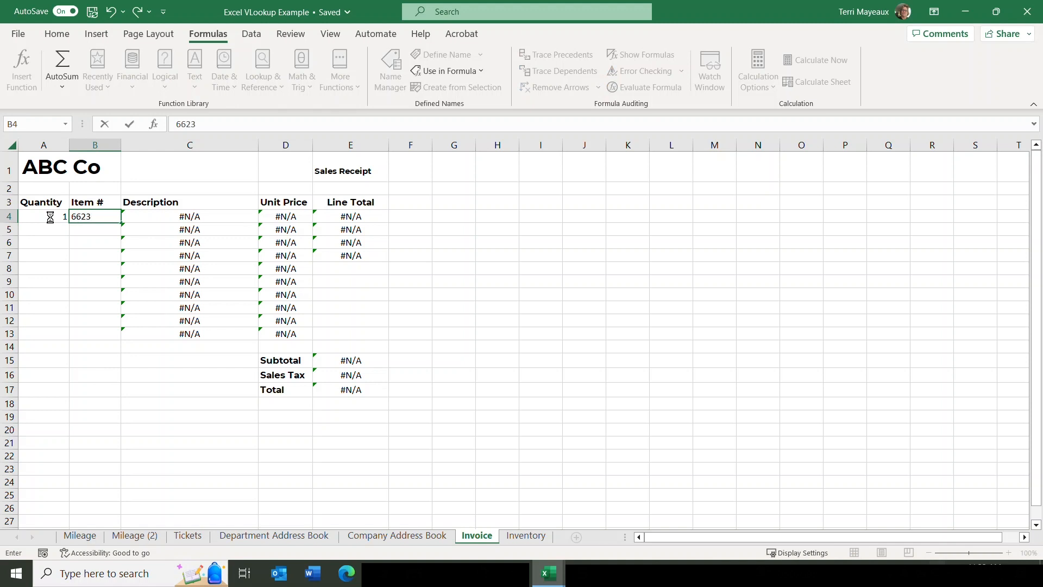
key("Return")
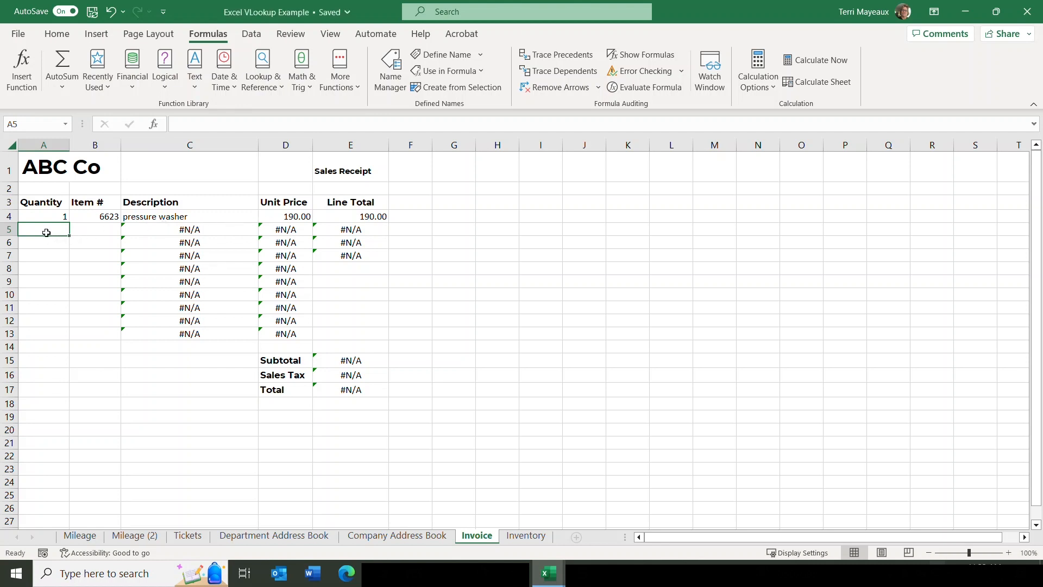
Enter quantity 5 and item number 7773 in the second invoice line, row 5.
type("5")
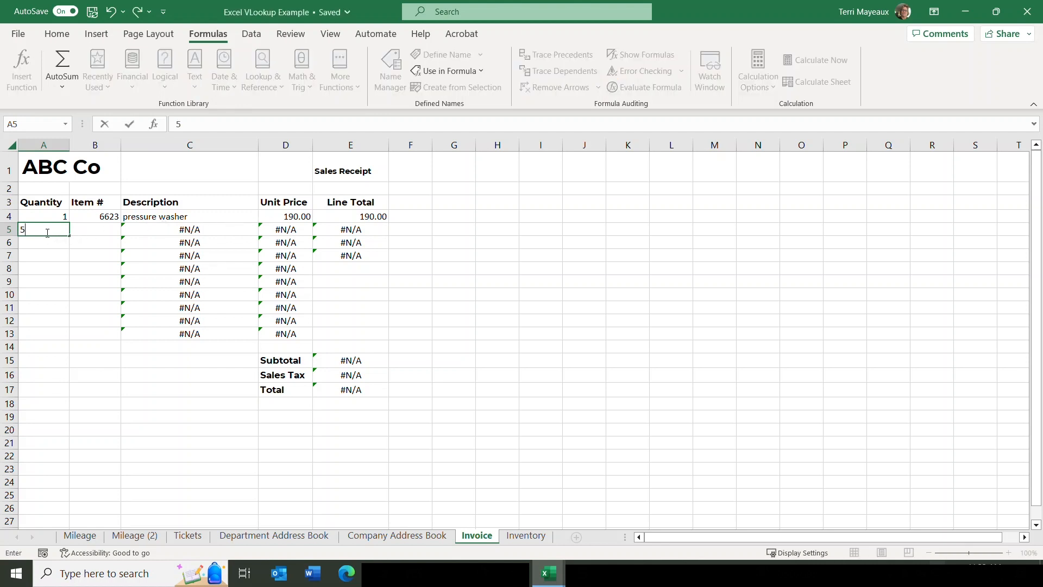
key("Tab")
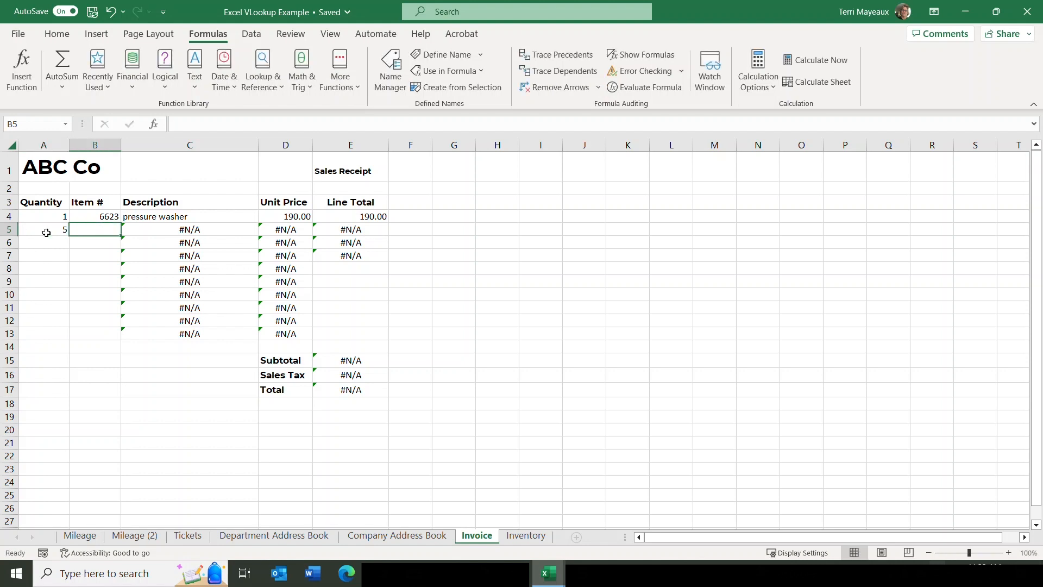
type("777")
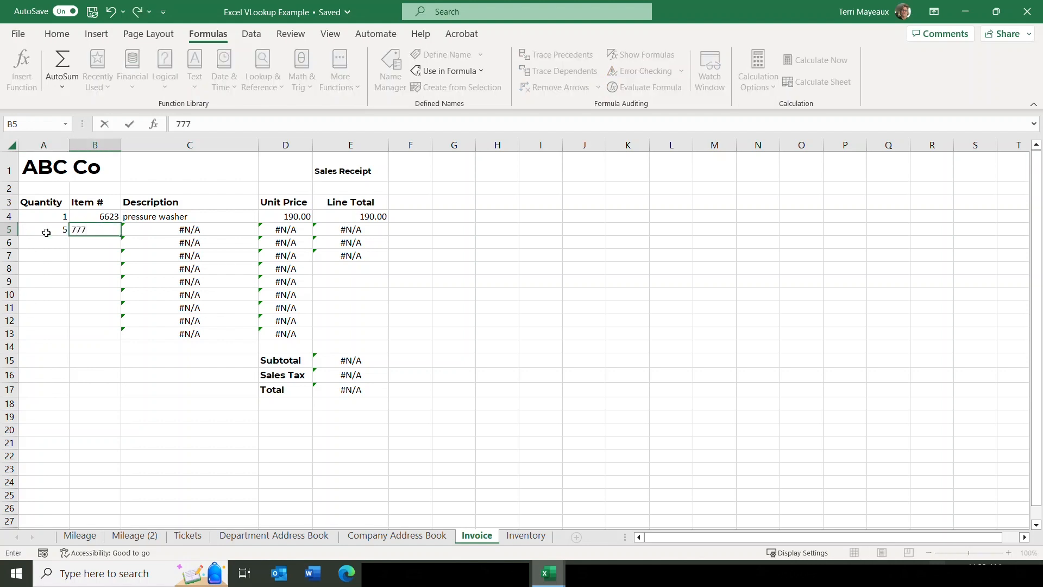
type("3")
key("Return")
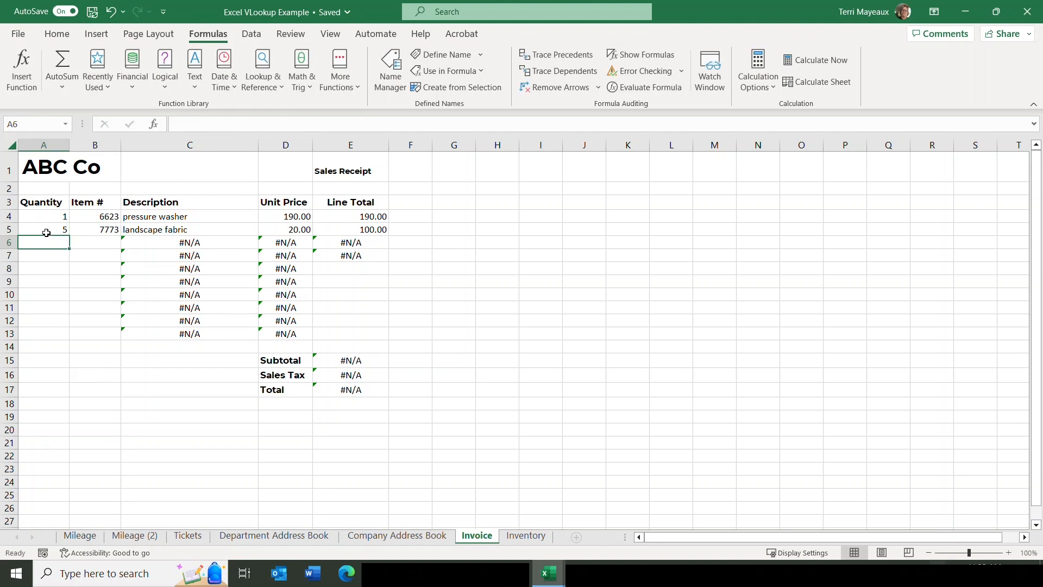
Enter quantity 2 and item number 8601 in the third invoice line, row 6.
type("2")
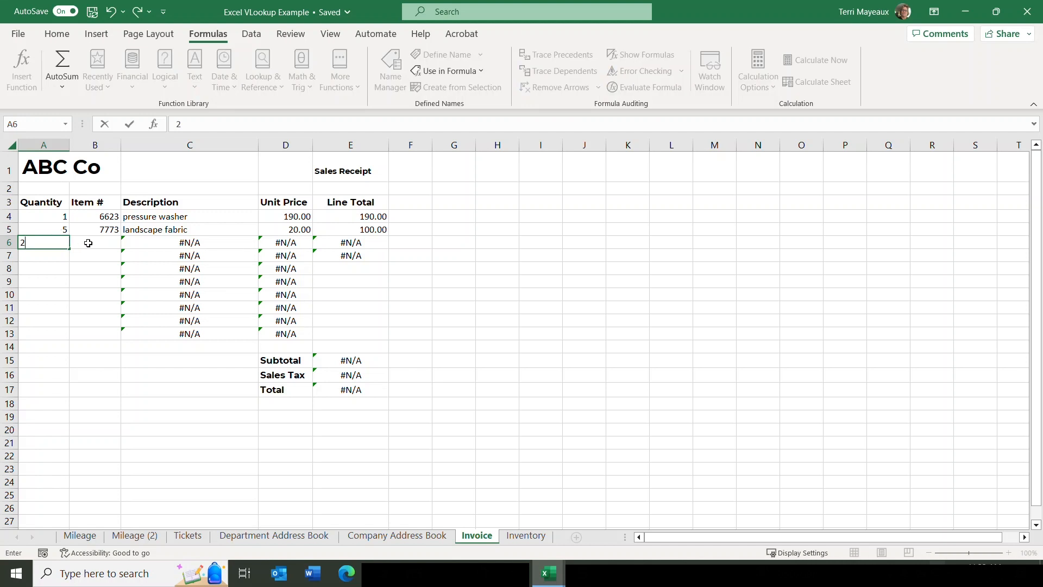
left_click(88, 243)
type("8601")
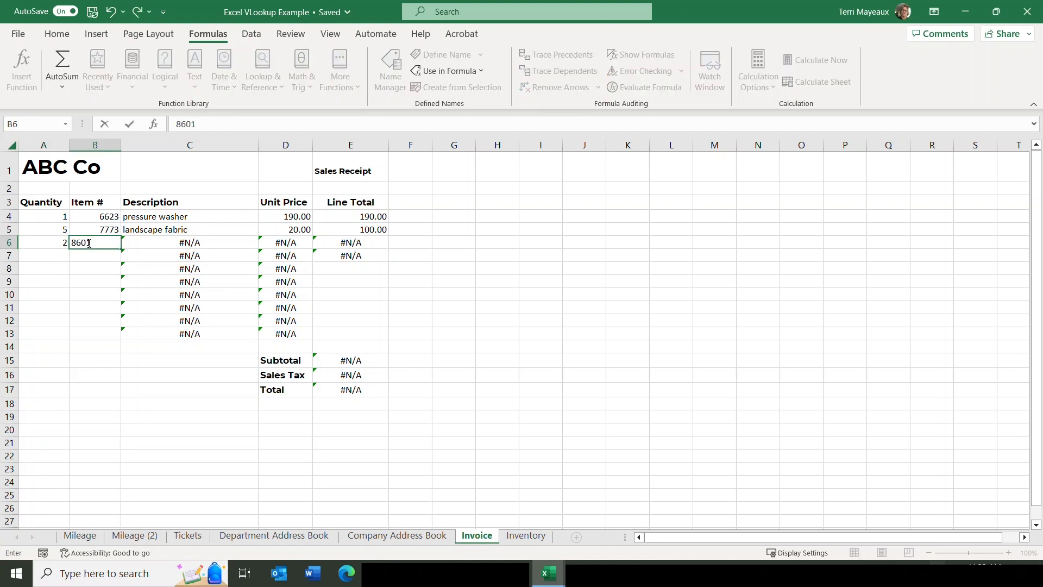
key("Return")
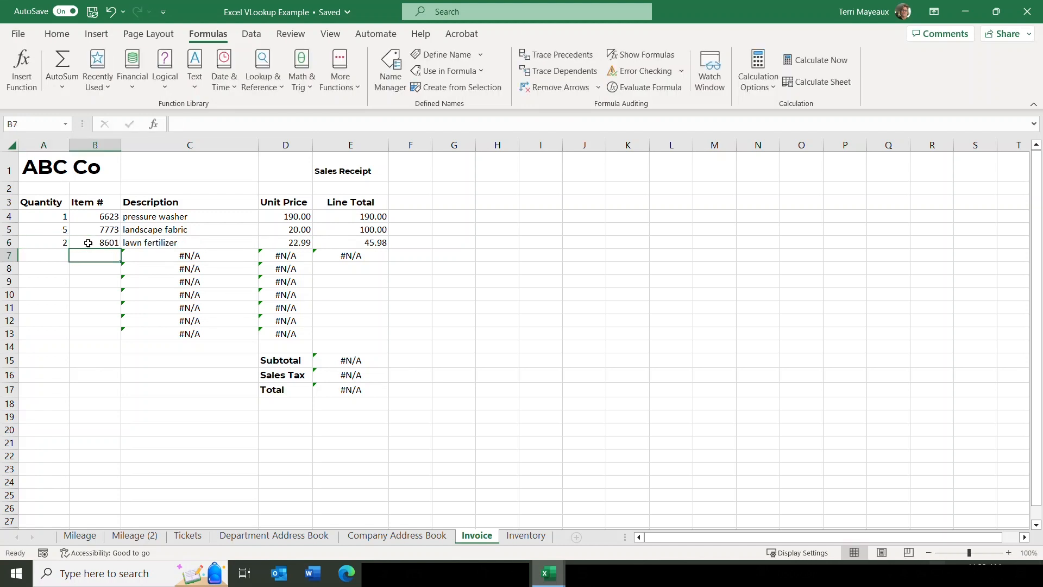
Enter quantity 1 and item number 8785 in the fourth invoice line, row 7.
left_click(37, 256)
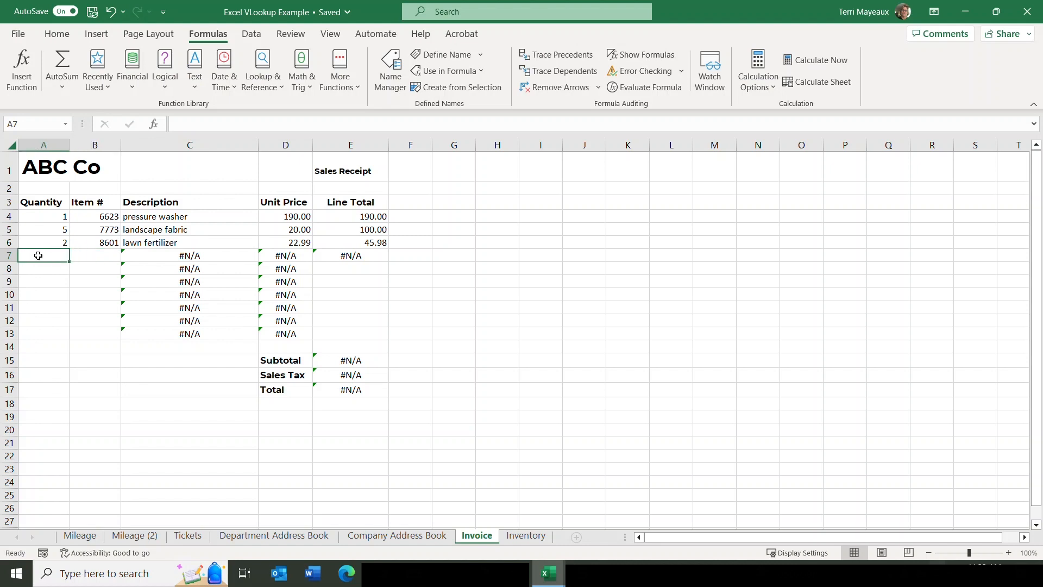
type("1")
left_click(91, 255)
type("8785")
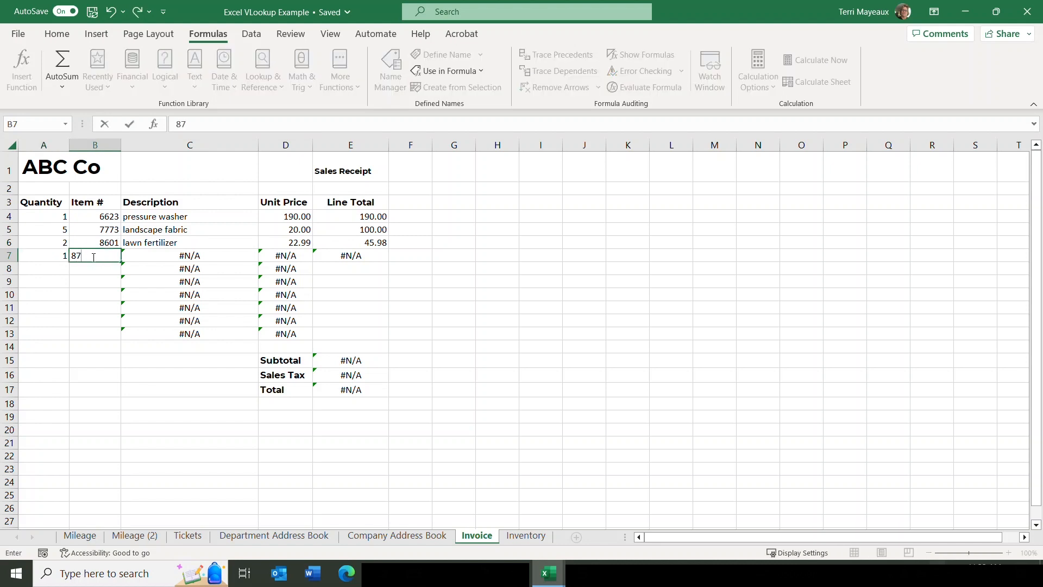
key("Return")
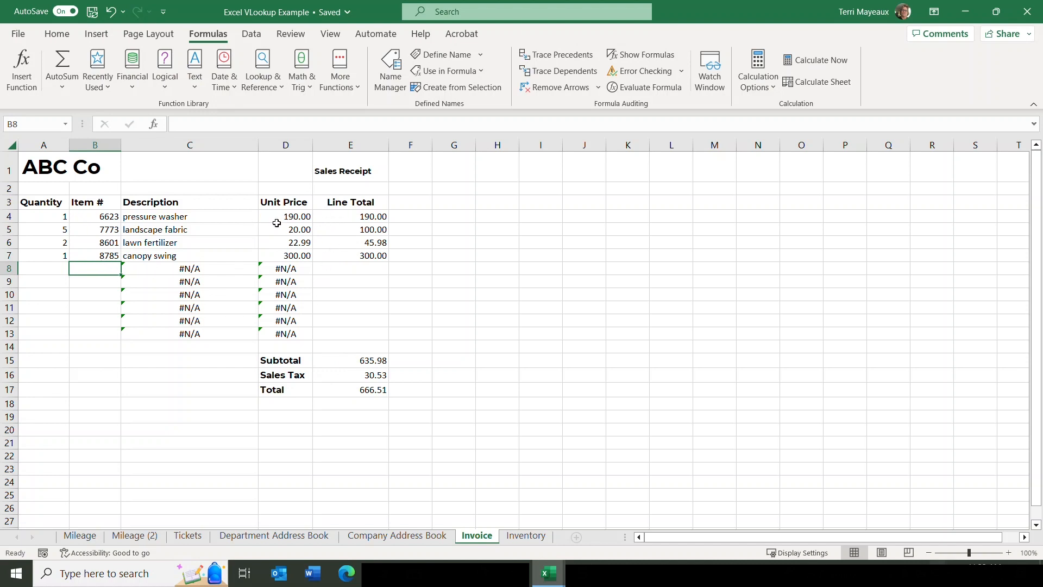
Clear the unused description and unit price lookup formulas in C8:D13 of the invoice.
left_click(348, 230)
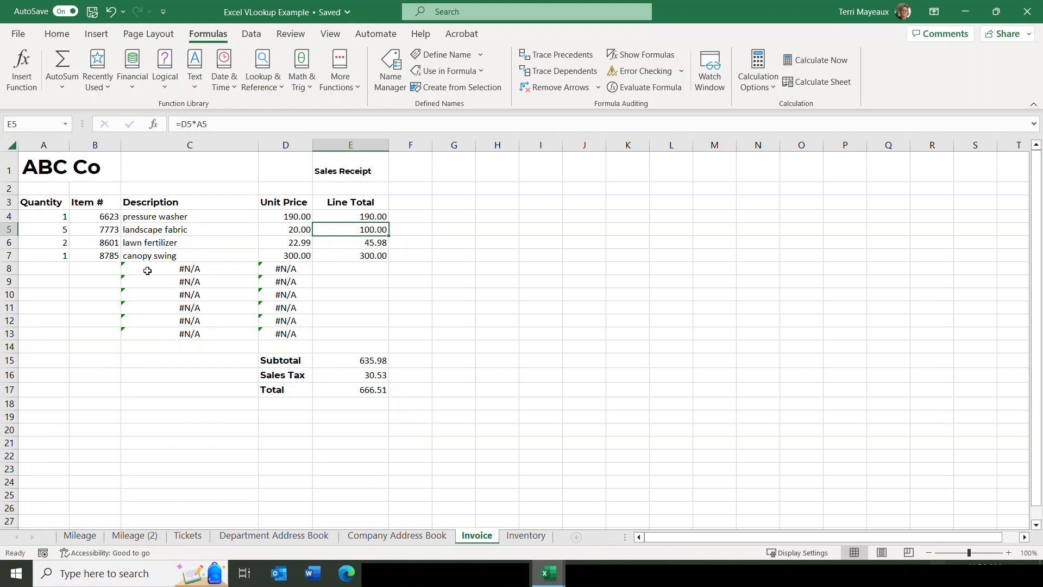
left_click_drag(133, 269, 275, 330)
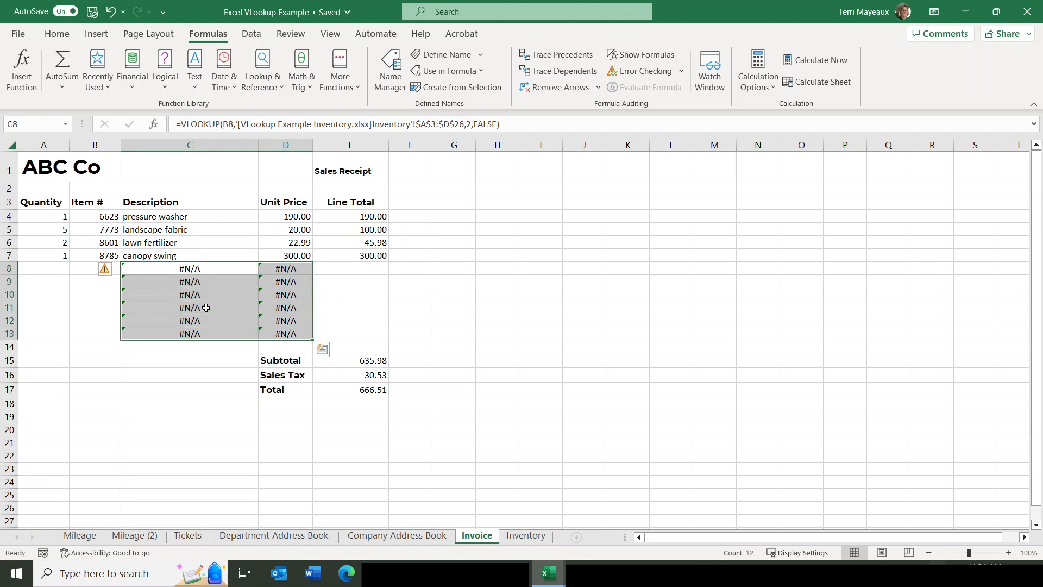
key("Delete")
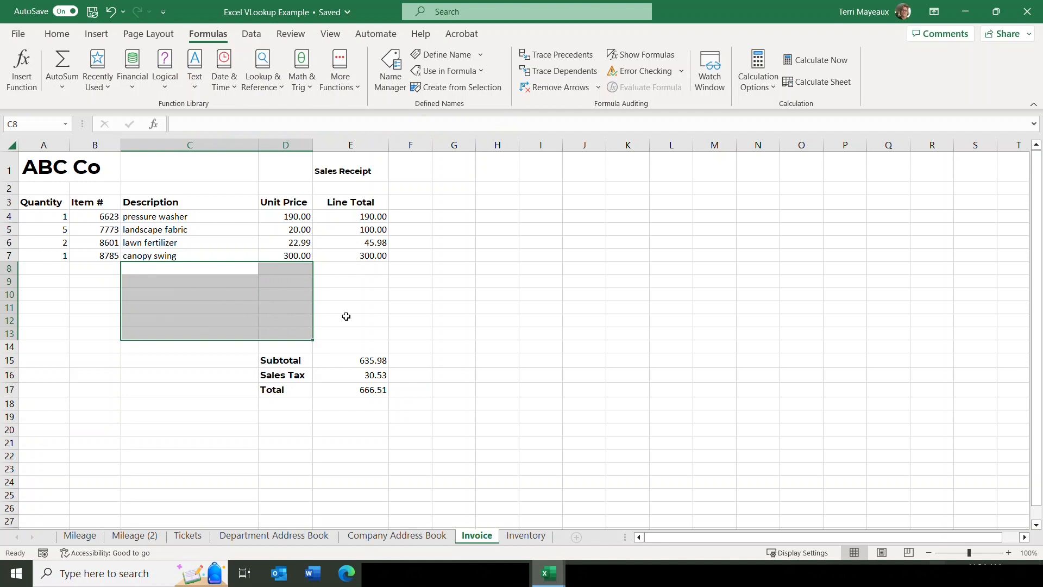
Examine the formulas behind the invoice's Subtotal, Sales Tax and Total in cells E15 to E17.
left_click(342, 359)
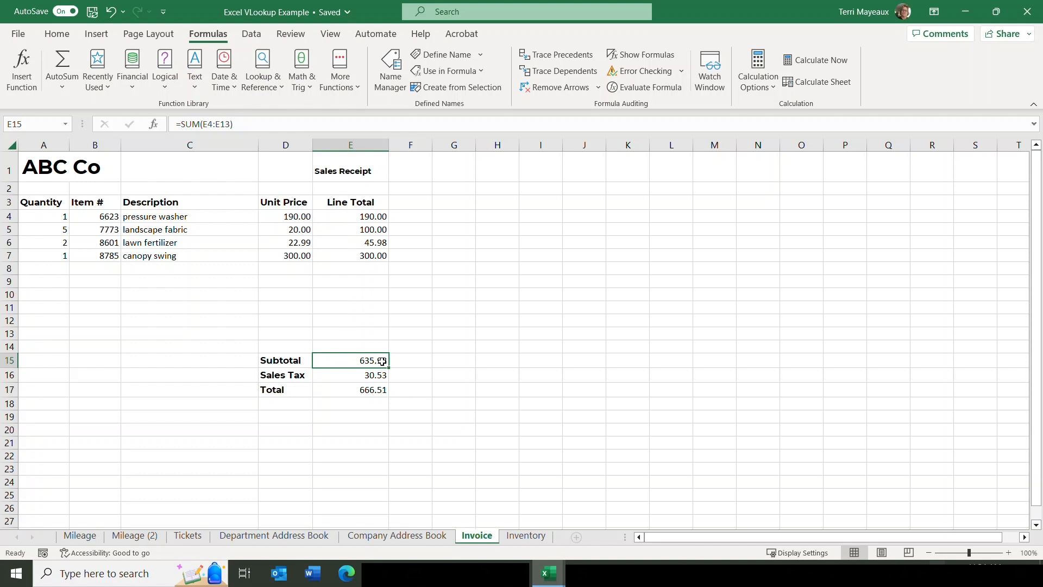
left_click(352, 373)
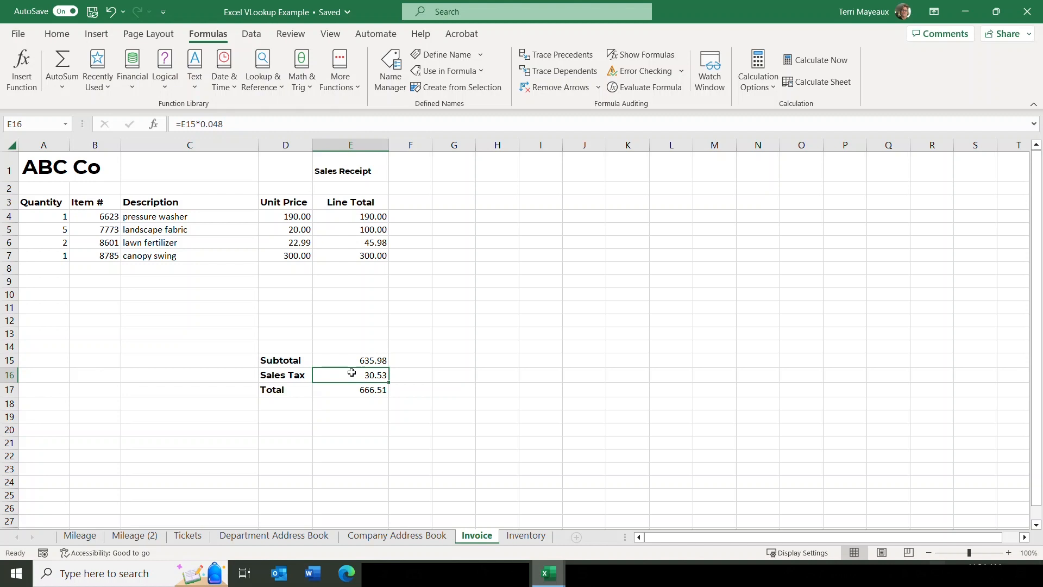
left_click(353, 391)
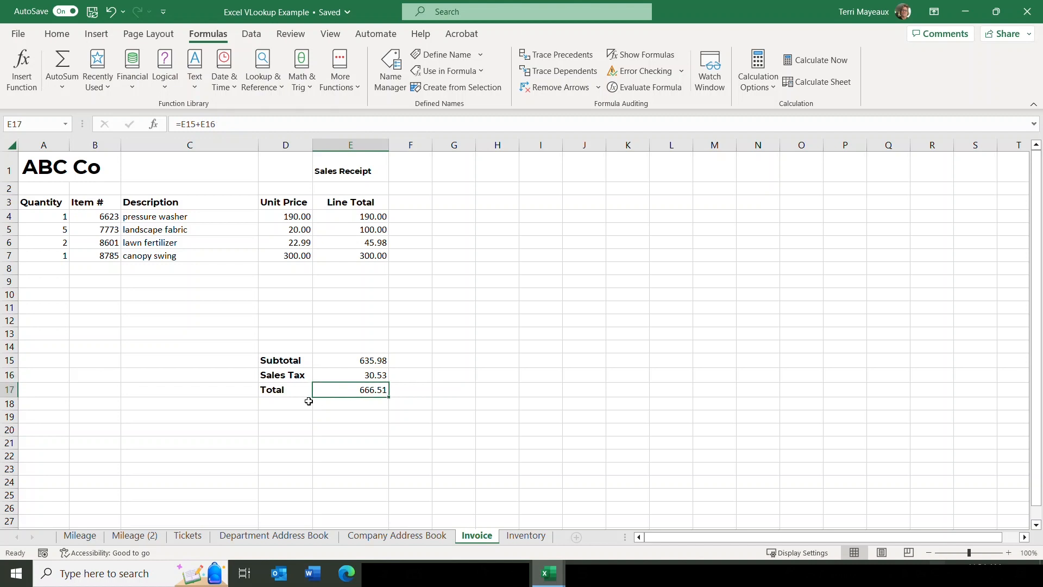